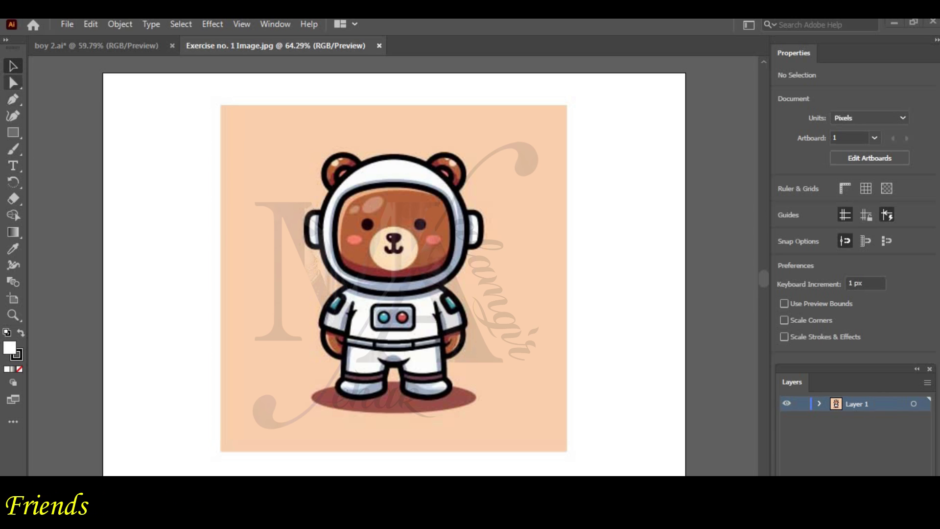
Trace a rough closed five-point outline around the helmet's left earpiece with the Pen tool
left_click(13, 99)
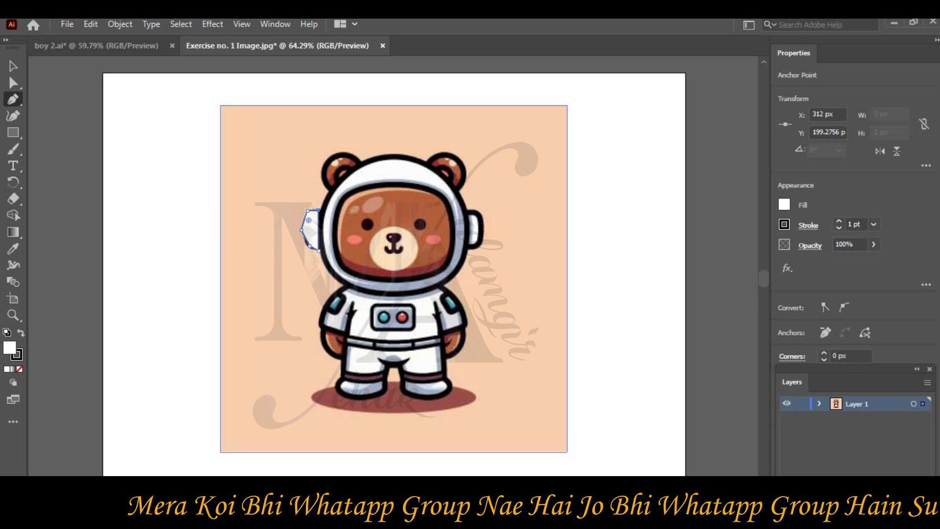
key("ctrl+=")
key("ctrl+=")
key("ctrl+=")
key("ctrl+=")
key("ctrl+=")
scroll(392, 251, "up", 1)
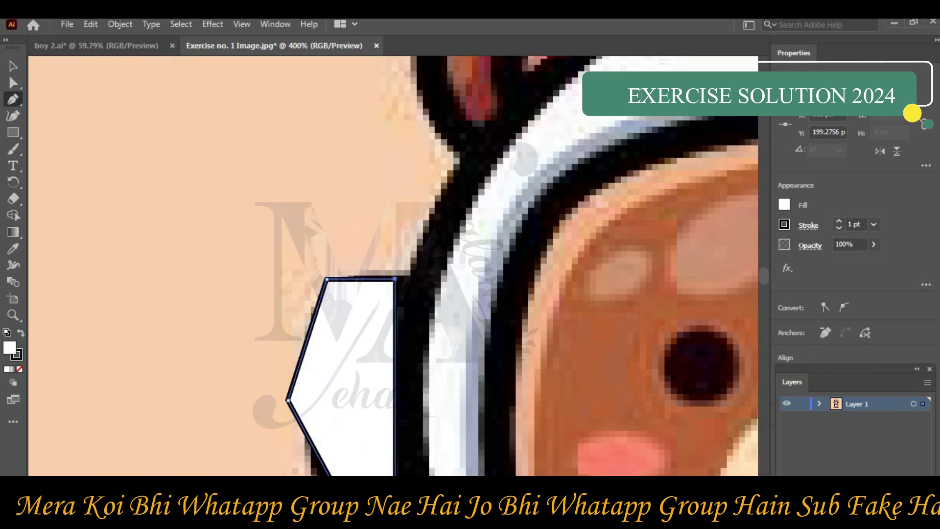
scroll(392, 251, "down", 3)
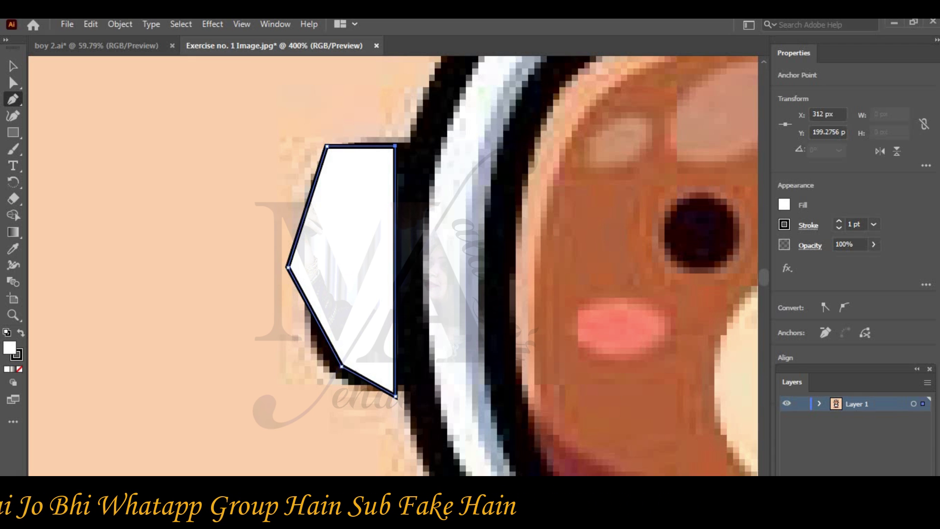
left_click(275, 24)
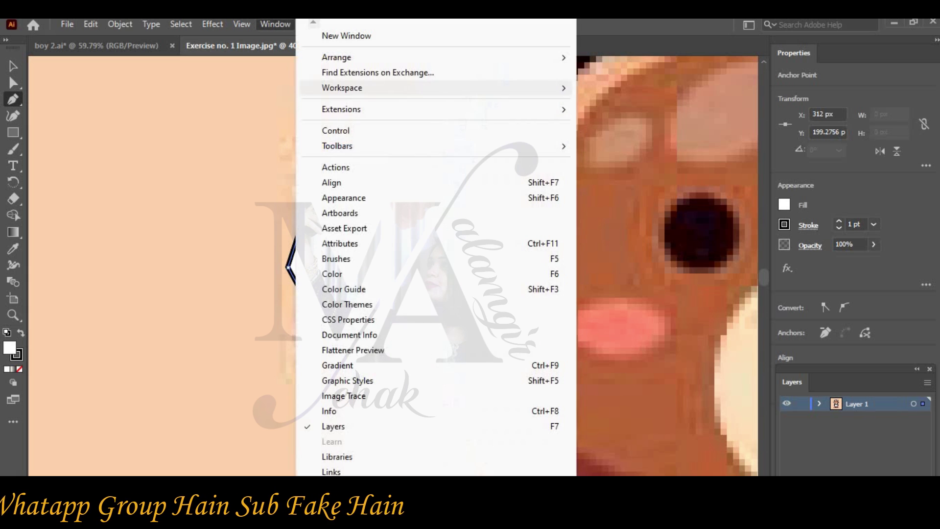
key("Escape")
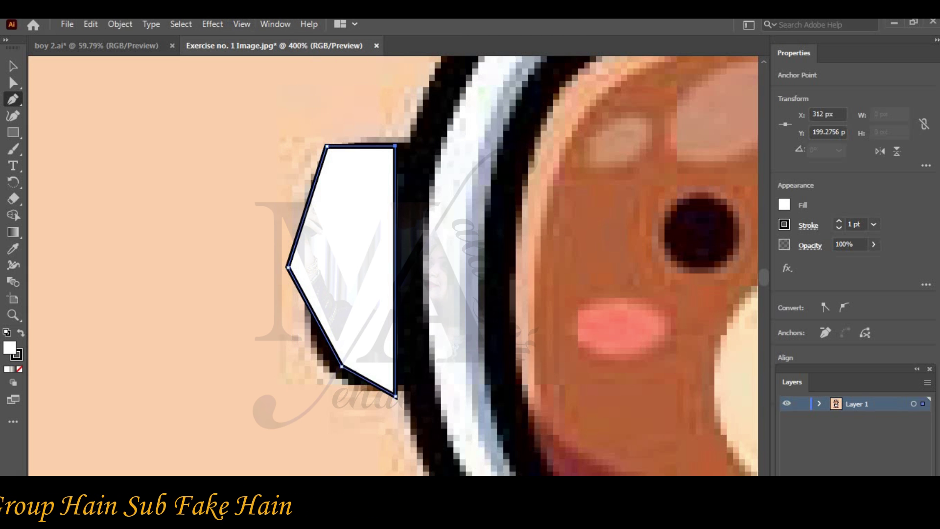
key("alt+w")
scroll(436, 247, "down", 6)
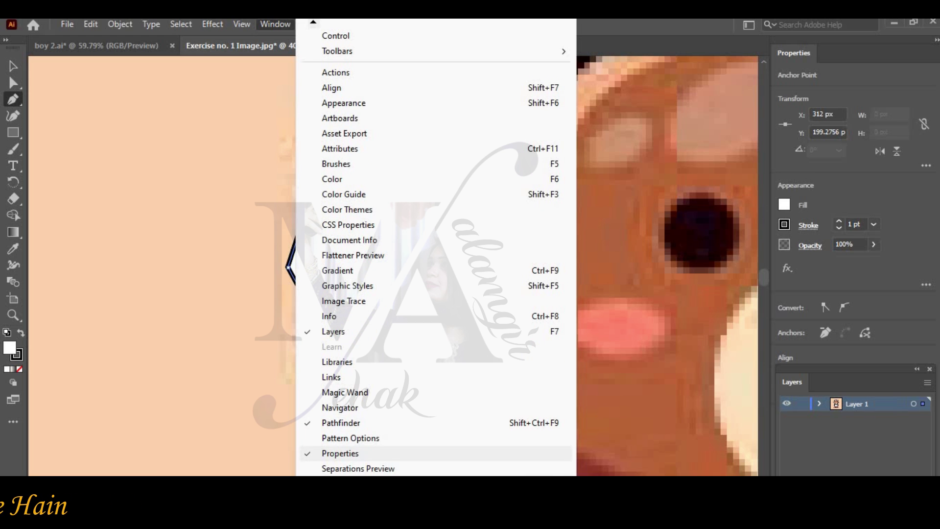
key("Escape")
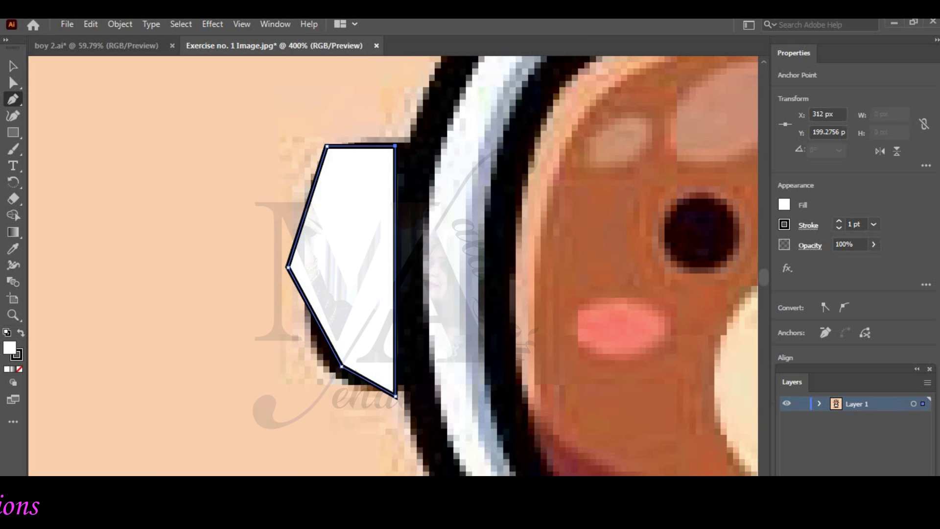
Remove the fill from the rough earpiece outline
left_click(783, 205)
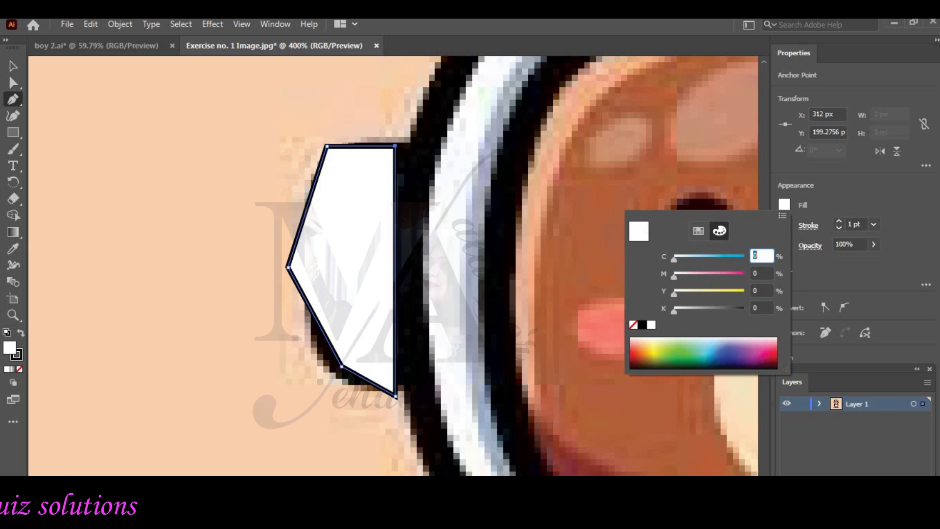
left_click(633, 324)
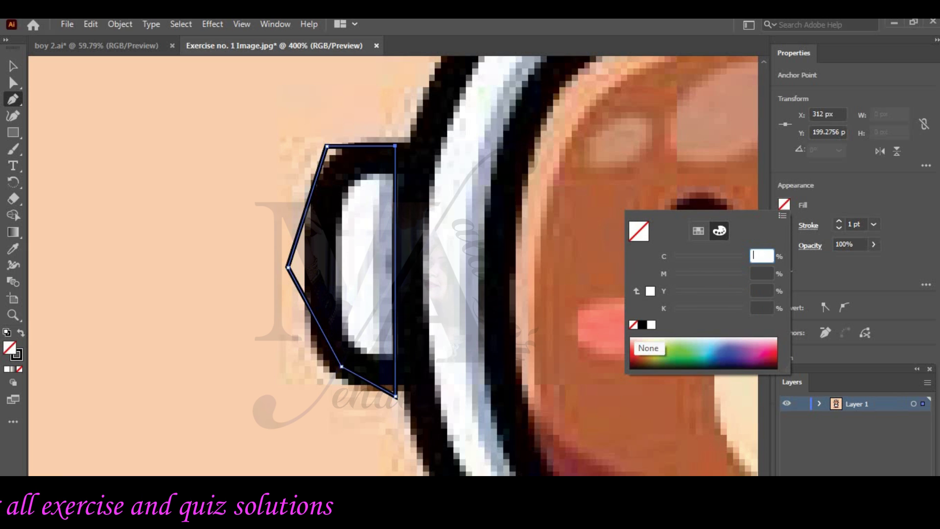
key("Escape")
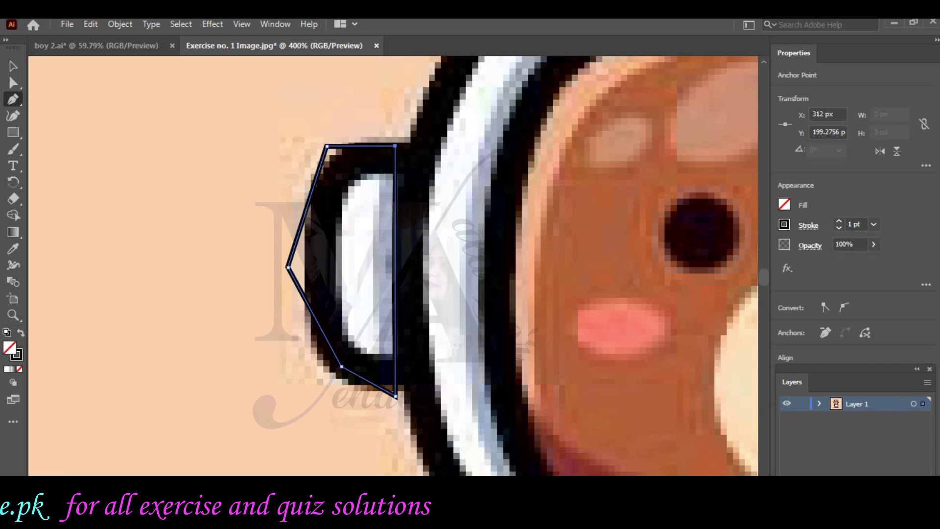
Set the rough outline's stroke to yellow-green: C 17.65, M 0, Y 100, K 0
left_click(783, 224)
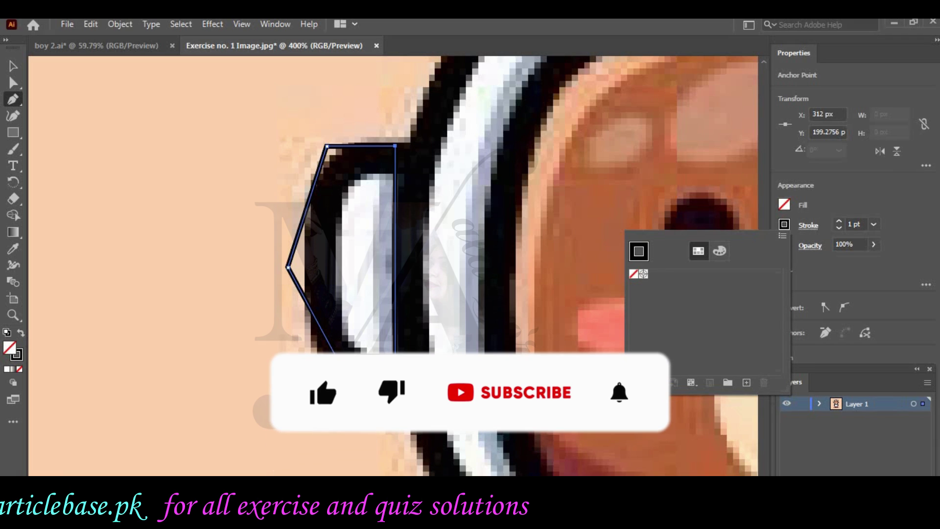
left_click(719, 250)
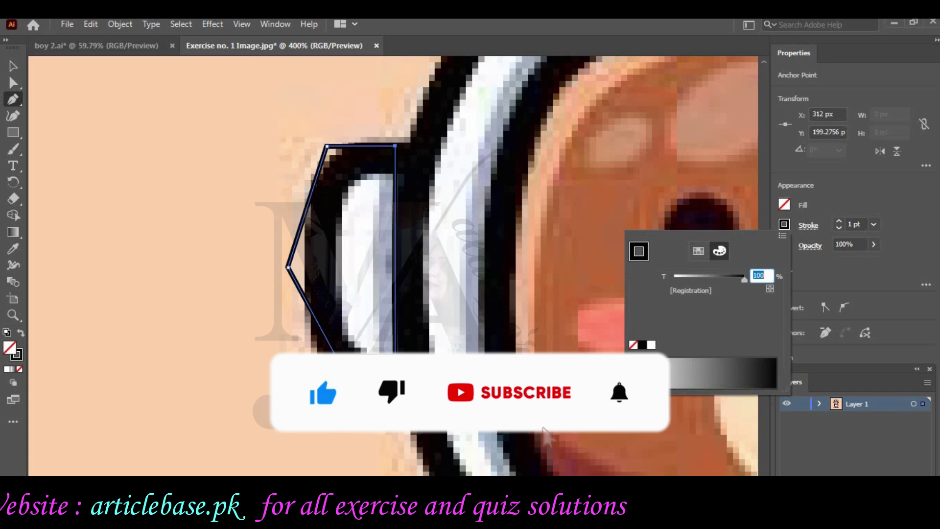
left_click(650, 344)
left_click_drag(736, 373, 765, 382)
left_click(746, 383)
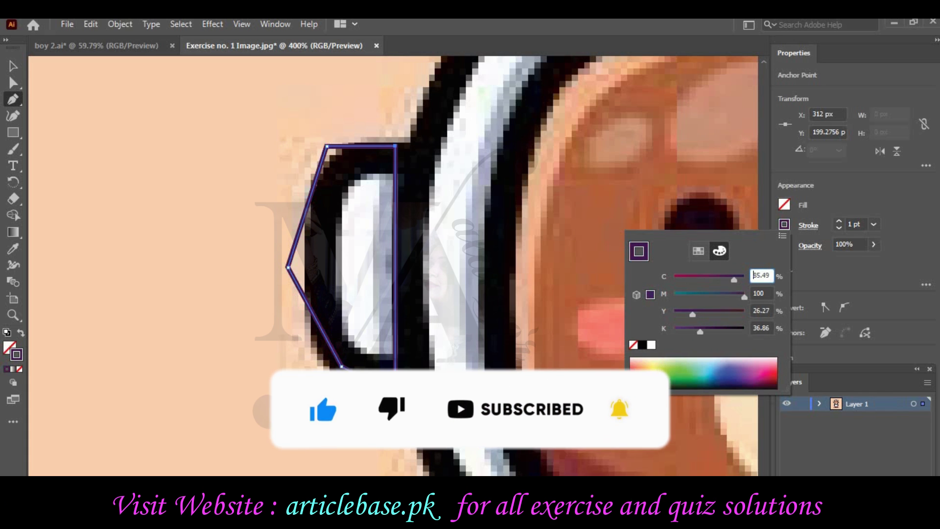
left_click(767, 378)
left_click(658, 370)
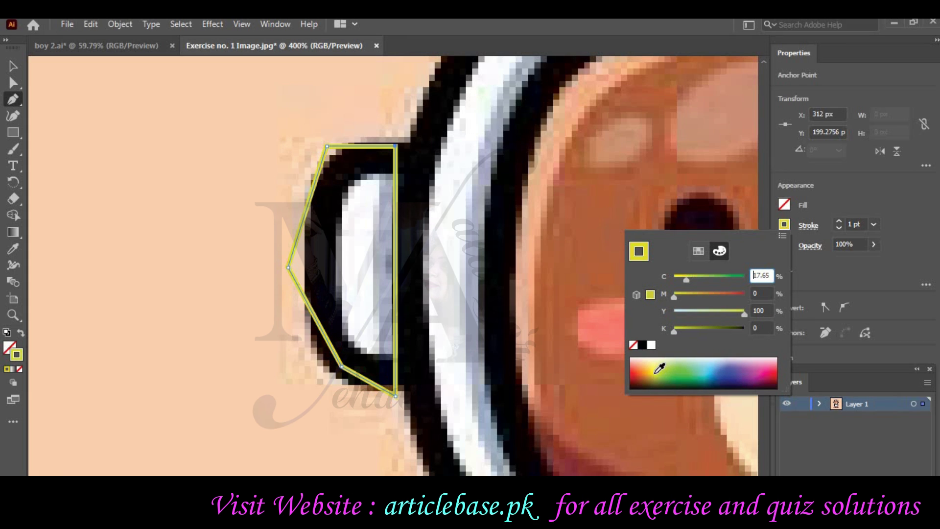
Increase the rough outline's stroke weight to 12 pt
left_click(837, 221)
left_click(837, 221)
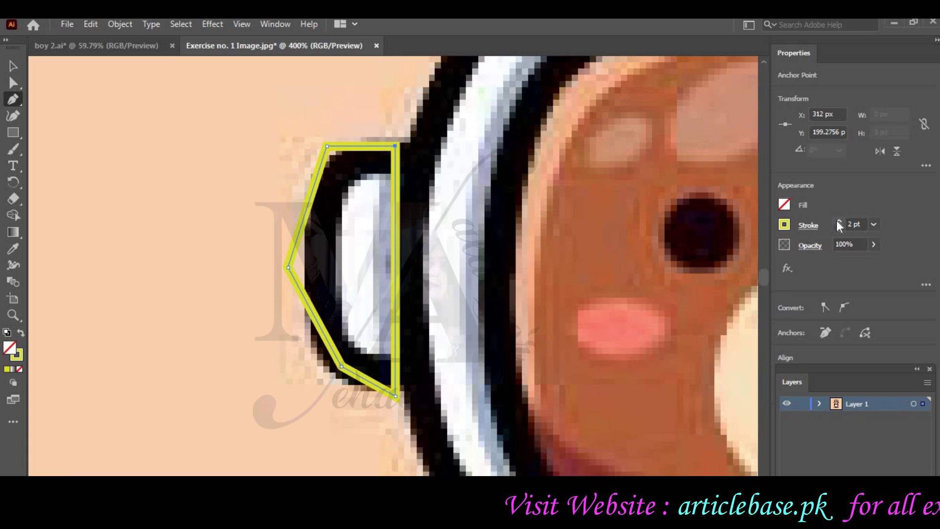
left_click(837, 221)
left_click(836, 221)
left_click(837, 221)
left_click(837, 221)
left_click(837, 222)
left_click(837, 221)
left_click(837, 221)
left_click(837, 221)
left_click(836, 221)
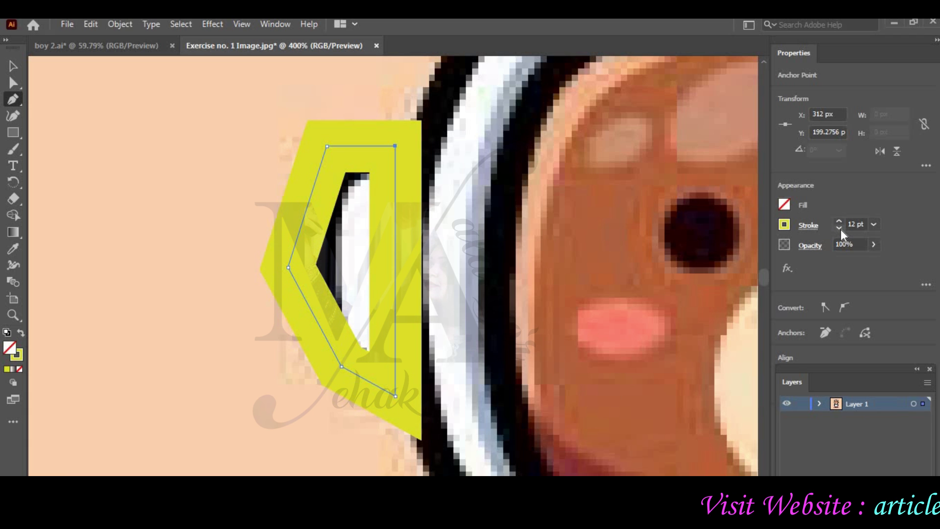
Reduce the rough outline's stroke weight to 1 pt
left_click(839, 229)
left_click(839, 228)
left_click(839, 228)
left_click(839, 228)
left_click(839, 228)
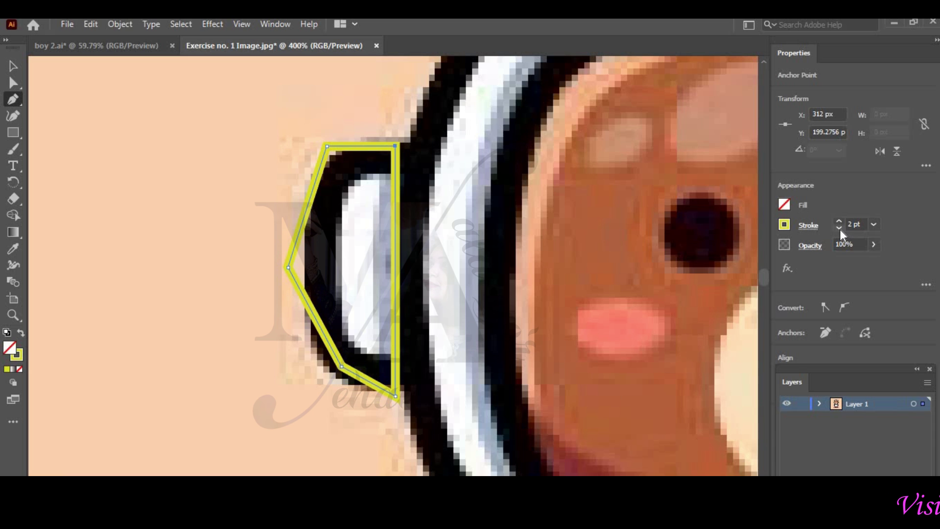
left_click(839, 229)
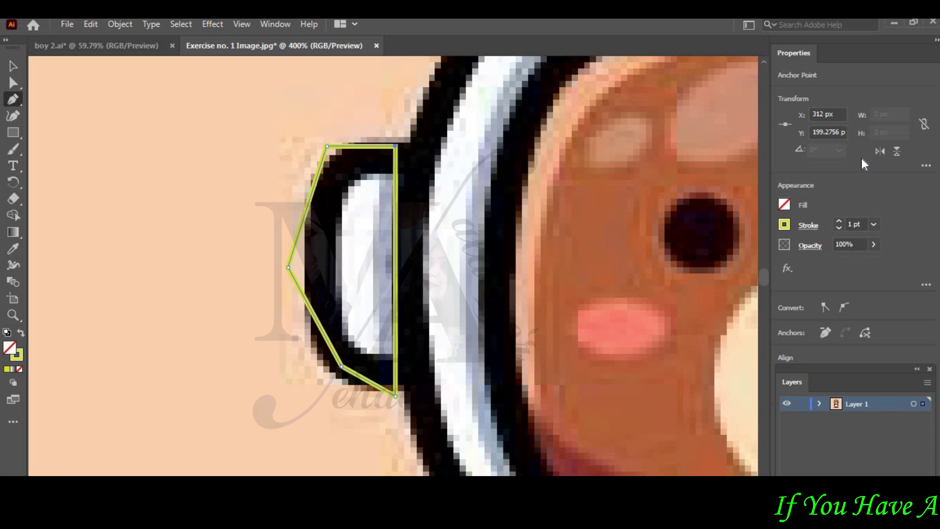
Move the rough outline off the earpiece to the empty background left of the bear
left_click(17, 72)
left_click(251, 206)
left_click_drag(299, 252, 129, 239)
left_click(233, 287)
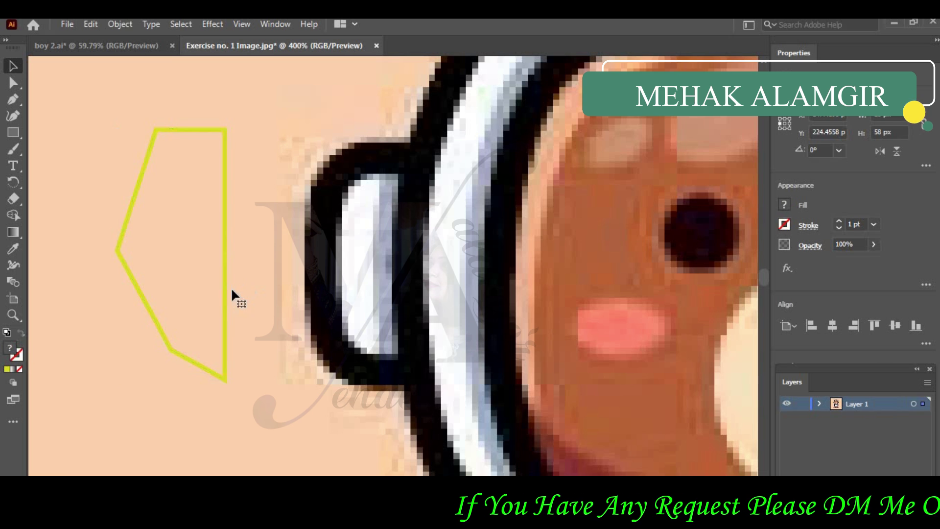
Set the moved outline's stroke to near-black: C 65.49, M 65.49, Y 72.94, K 83.53
left_click(225, 295)
left_click(786, 226)
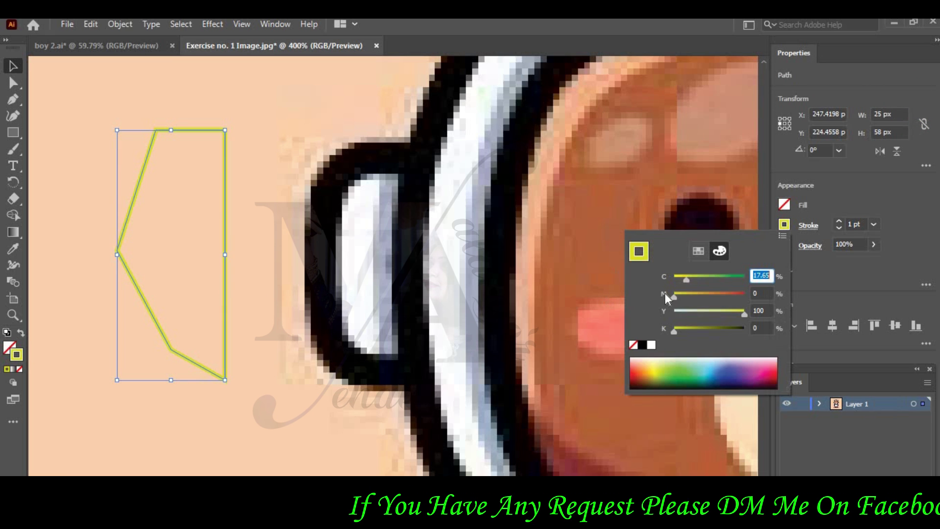
left_click(645, 387)
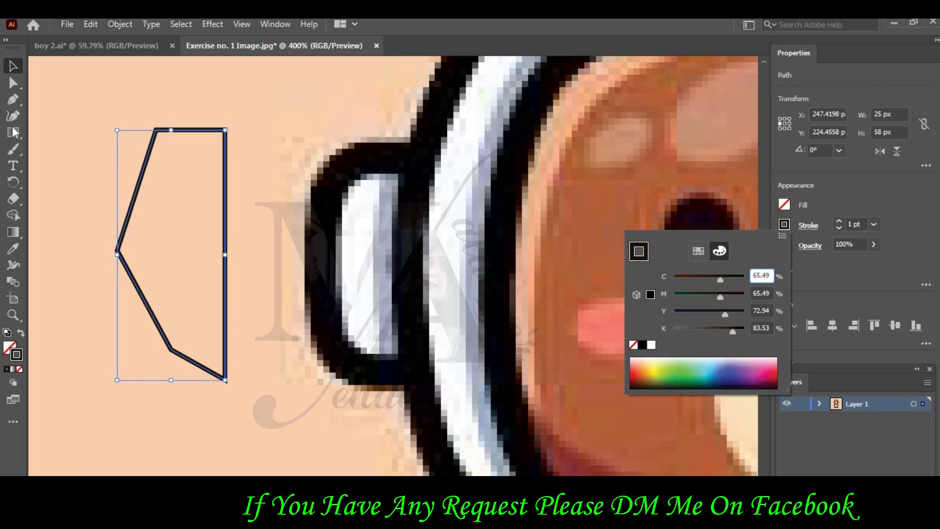
Select the bear image, expand Layer 1 and lower the image's opacity to 33%
left_click(246, 119)
left_click(246, 117)
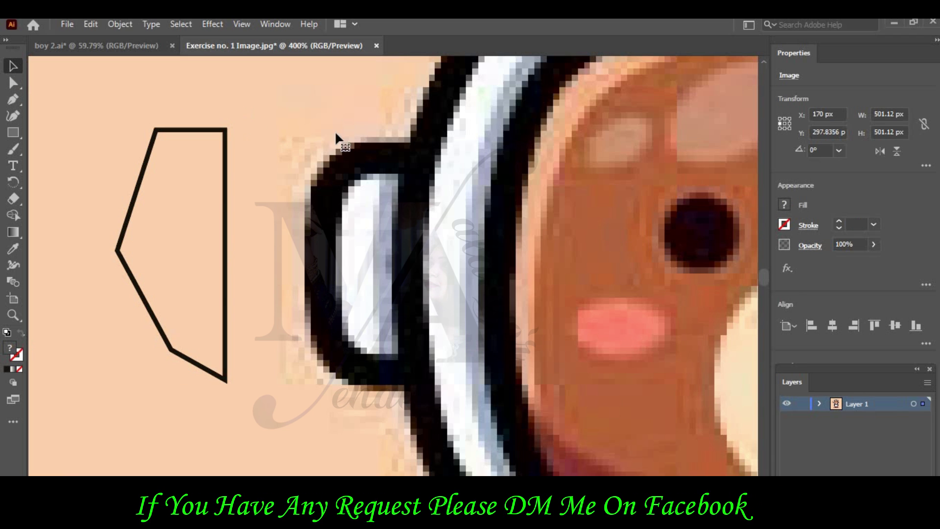
left_click(465, 185)
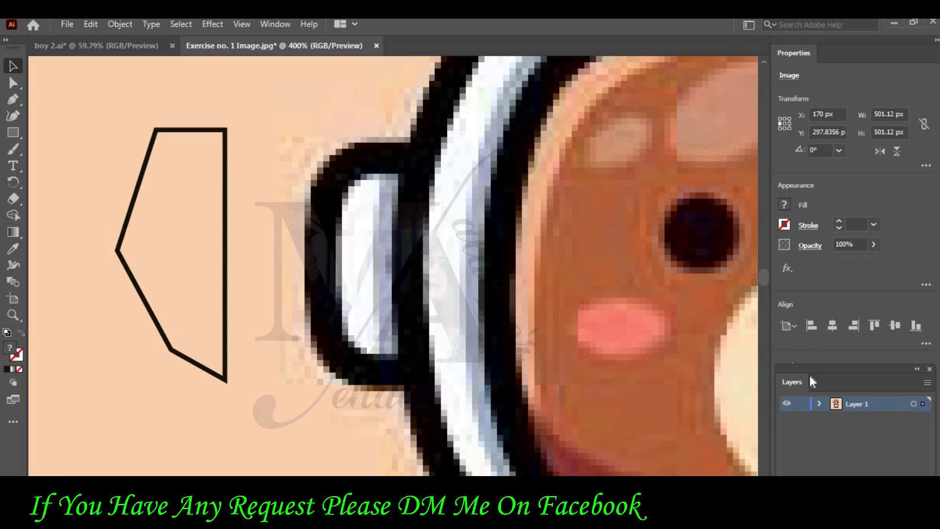
left_click(819, 403)
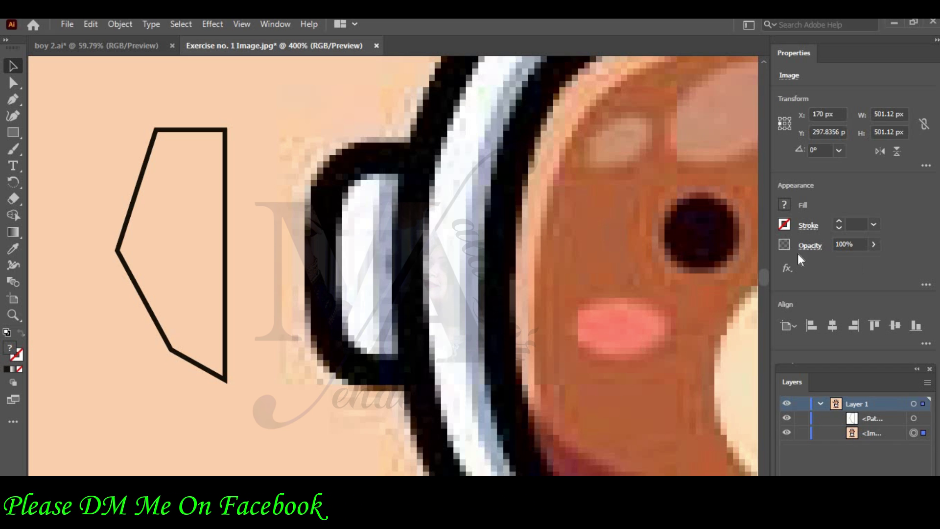
left_click(874, 244)
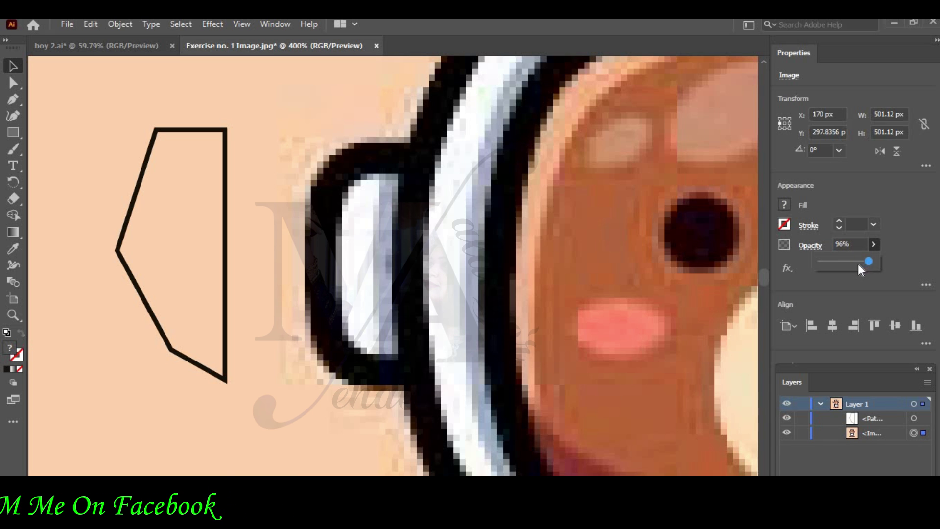
left_click_drag(847, 266, 837, 267)
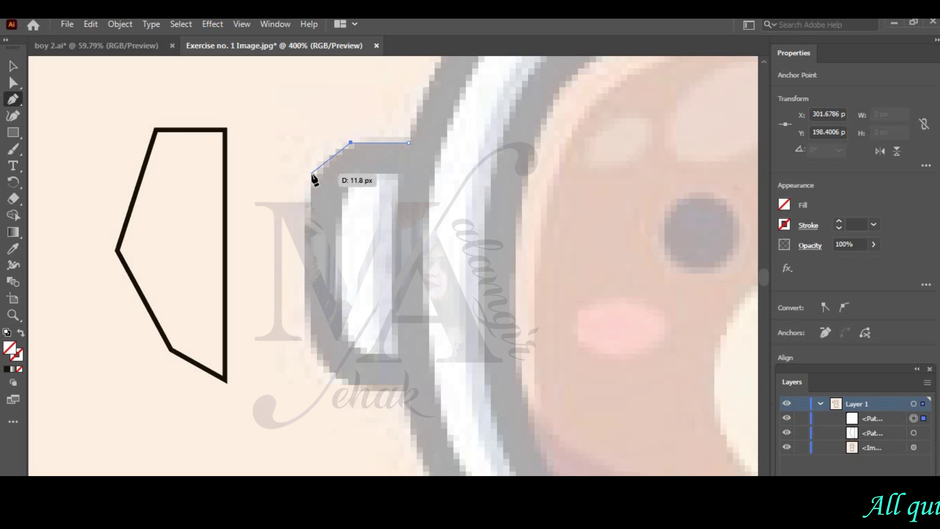
Trace the outer edge of the left earpiece with a closed Pen path, following its curve with many anchor points
left_click(304, 239)
left_click(304, 317)
left_click(307, 349)
left_click(333, 375)
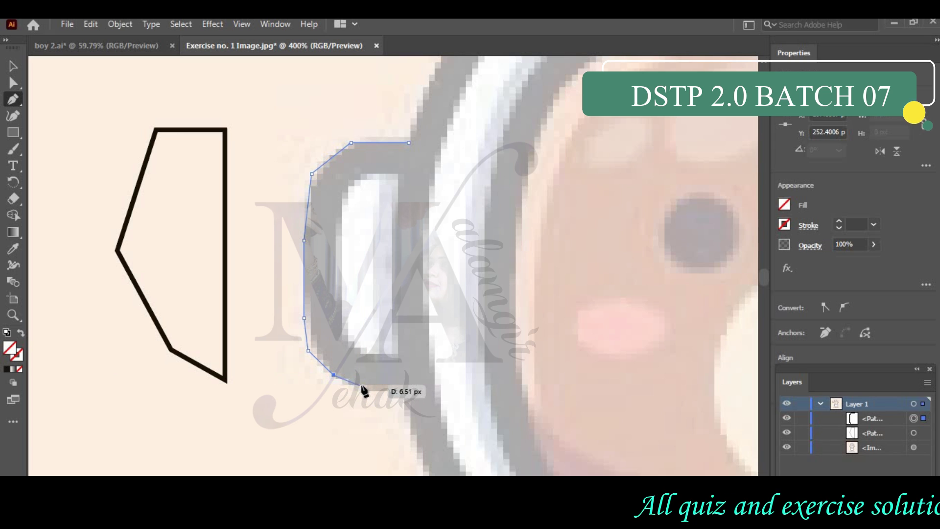
left_click(345, 383)
left_click(402, 386)
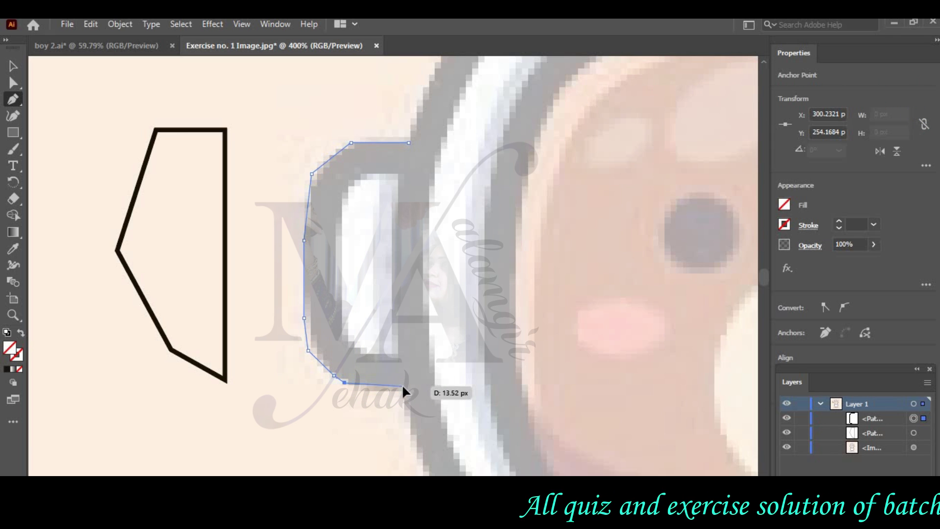
left_click(408, 143)
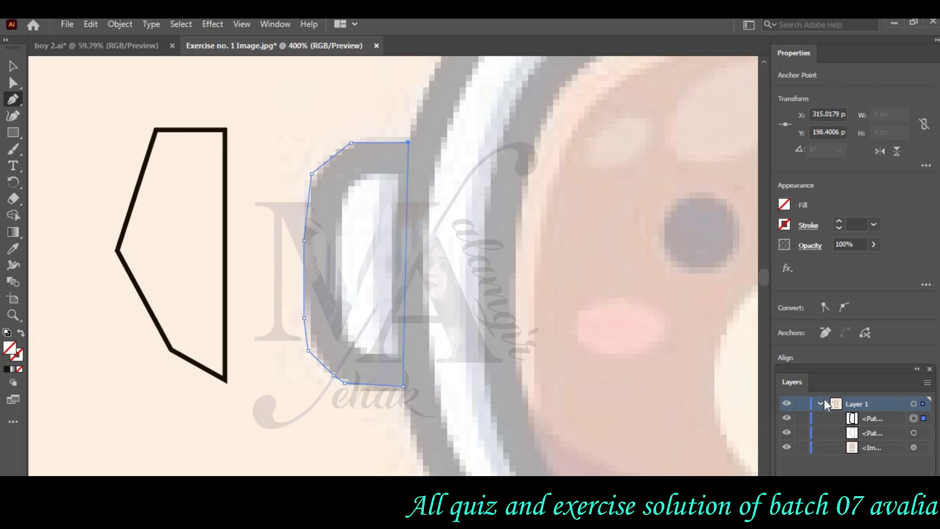
Give the new earpiece path a red stroke (C 1.96, M 100, Y 100, K 0) and leave it without fill
left_click(784, 226)
left_click(773, 378)
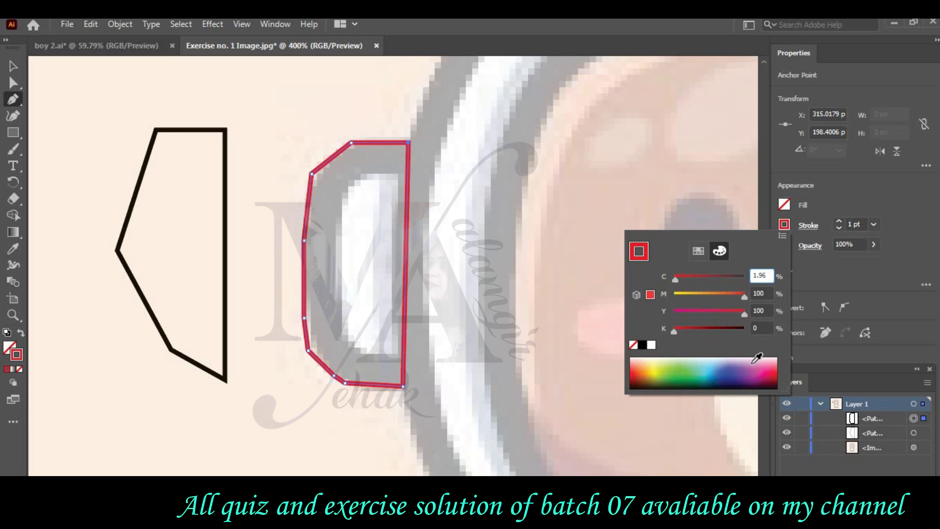
left_click(785, 204)
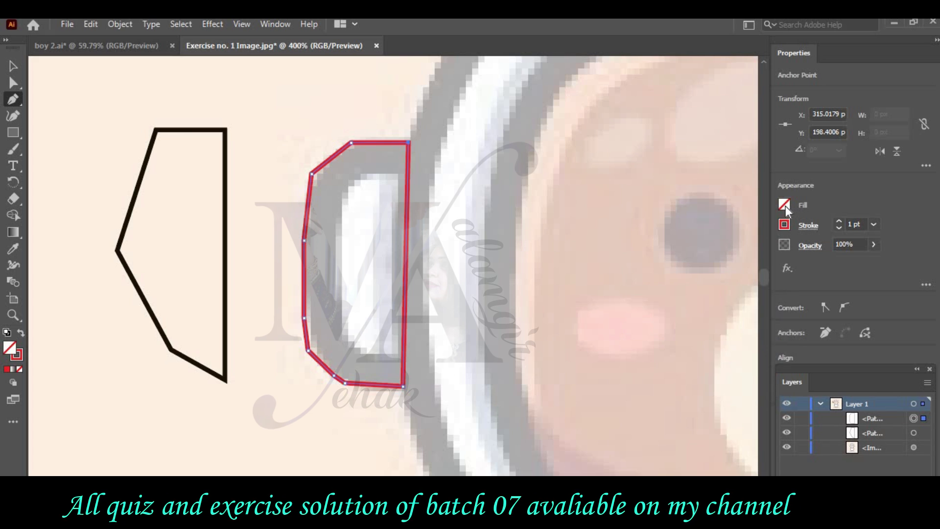
left_click(785, 205)
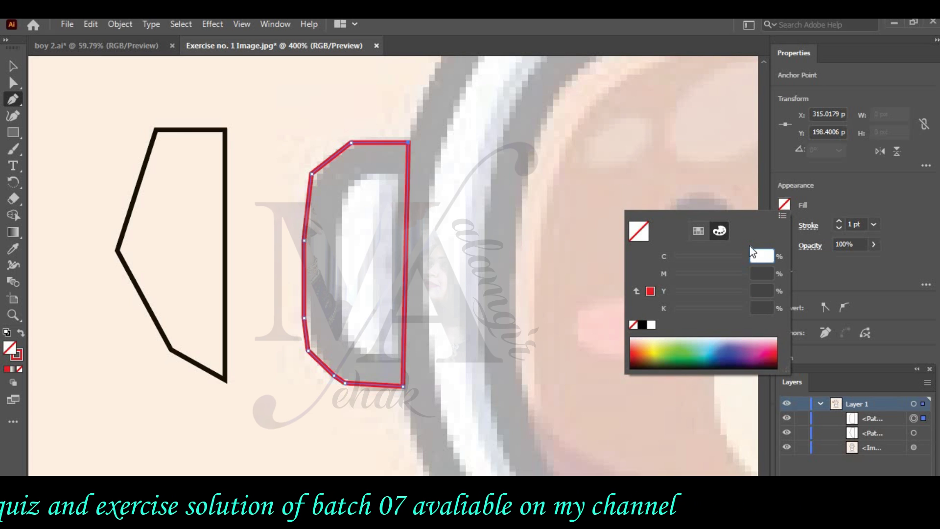
left_click(783, 206)
Hide both traced paths in Layer 1 and set the bear image's opacity to 100%
left_click(14, 66)
left_click(282, 401)
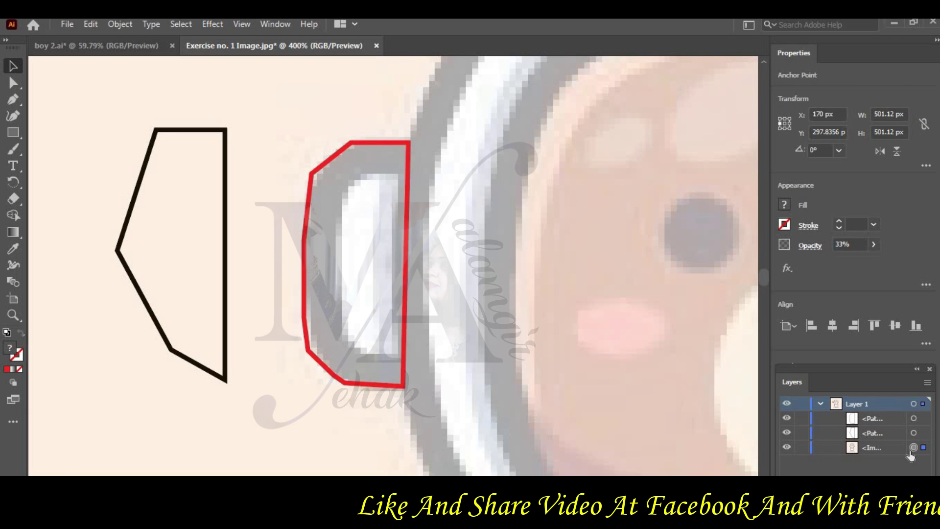
left_click(786, 418)
left_click(786, 432)
left_click(873, 244)
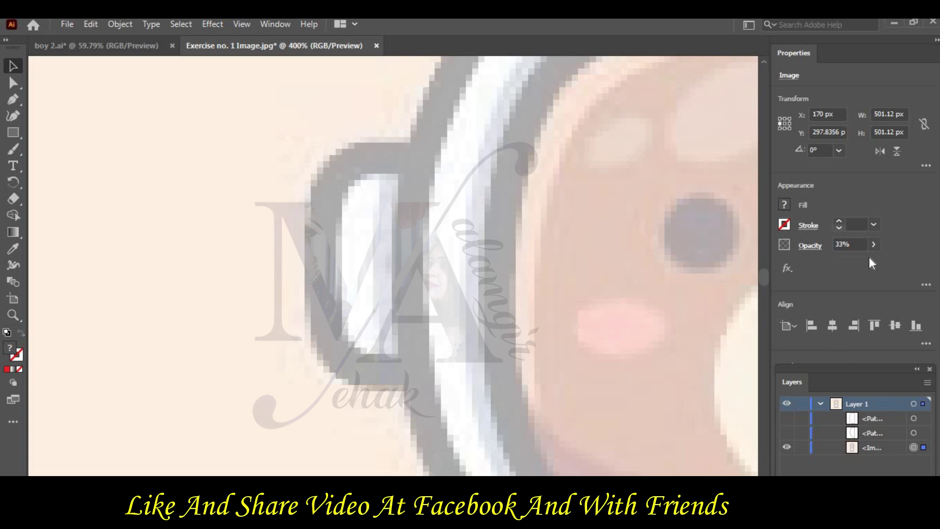
left_click(604, 423)
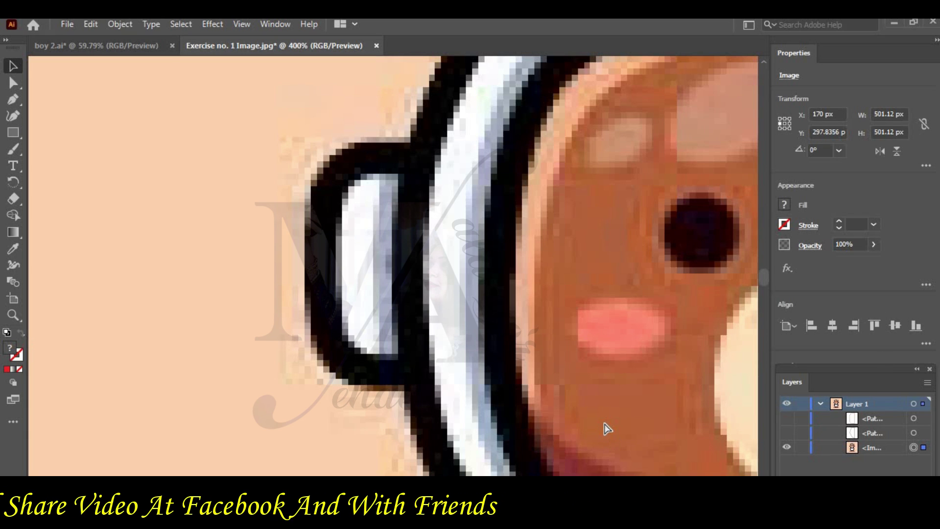
Draw a rectangle about 63 × 34 px over the suit's chest panel with a dark red stroke (C 36.08, M 100, Y 73.73, K 54.9)
key("ctrl+0")
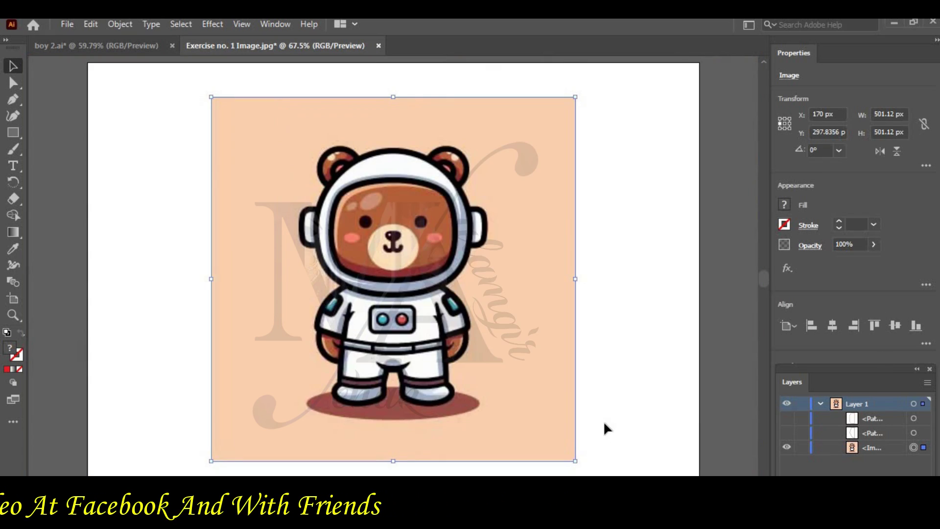
left_click(687, 230)
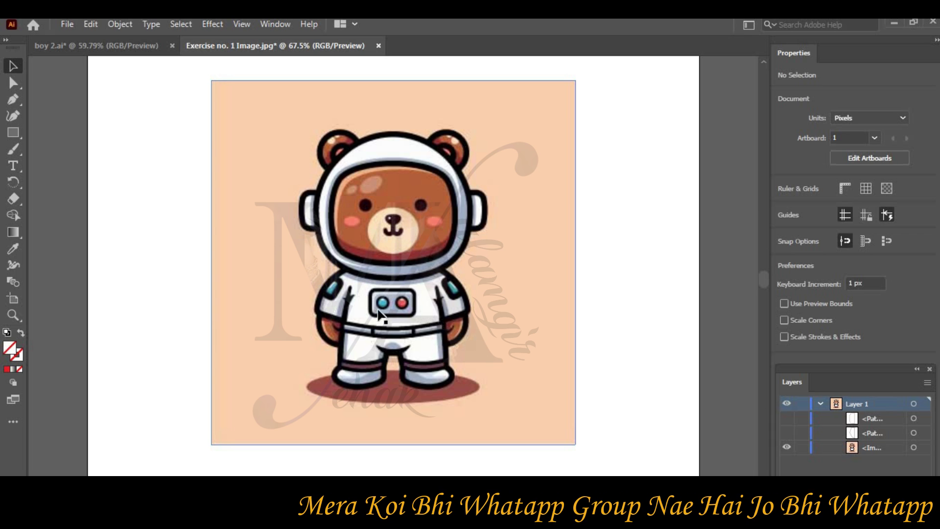
left_click_drag(12, 132, 54, 130)
left_click_drag(370, 289, 417, 318)
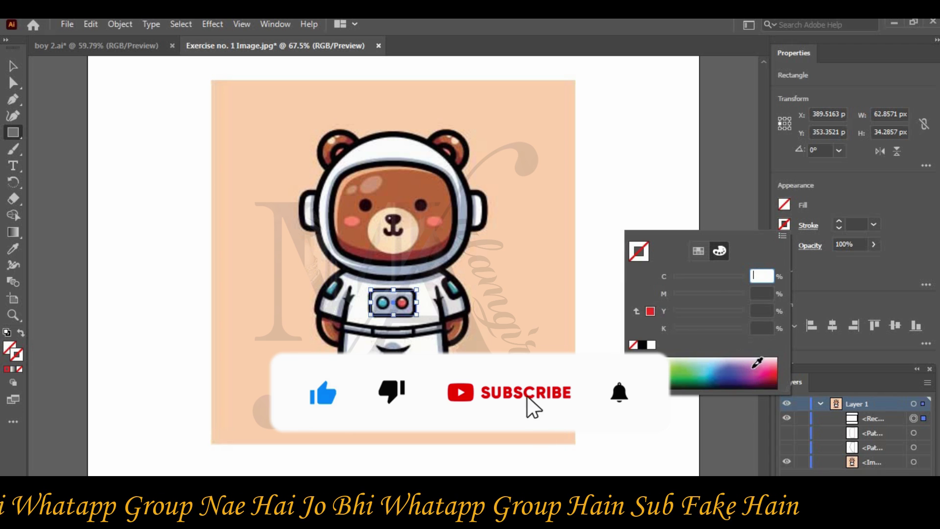
left_click(767, 378)
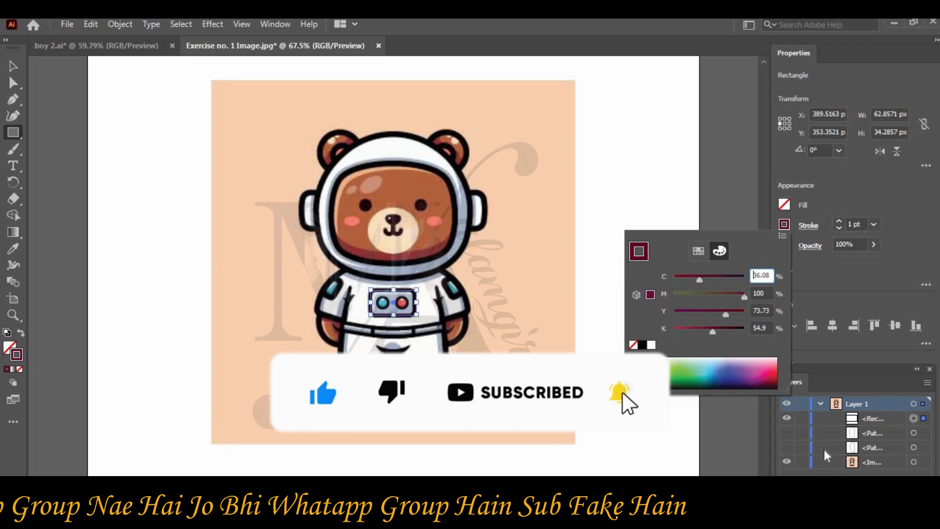
Lower the bear image's opacity to 32% and thicken the chest rectangle's stroke to 3 pt
left_click(913, 461)
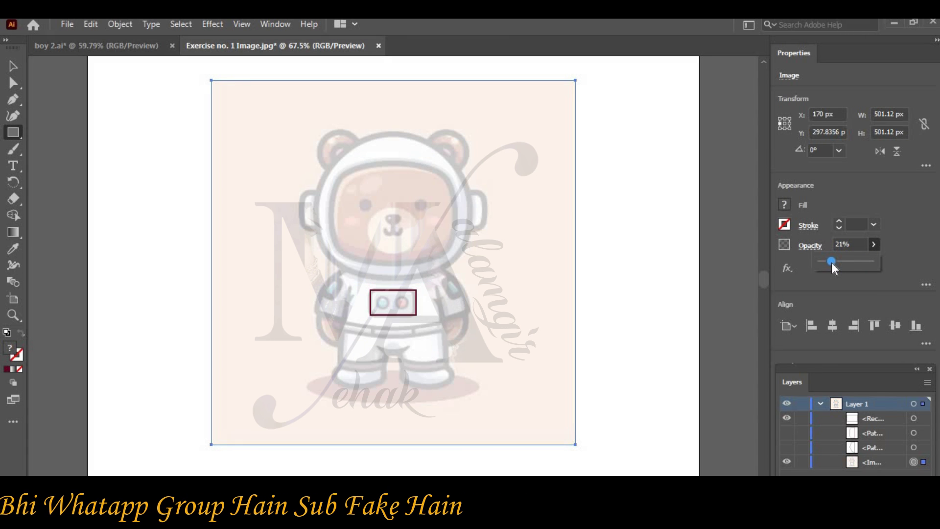
left_click_drag(844, 263, 837, 262)
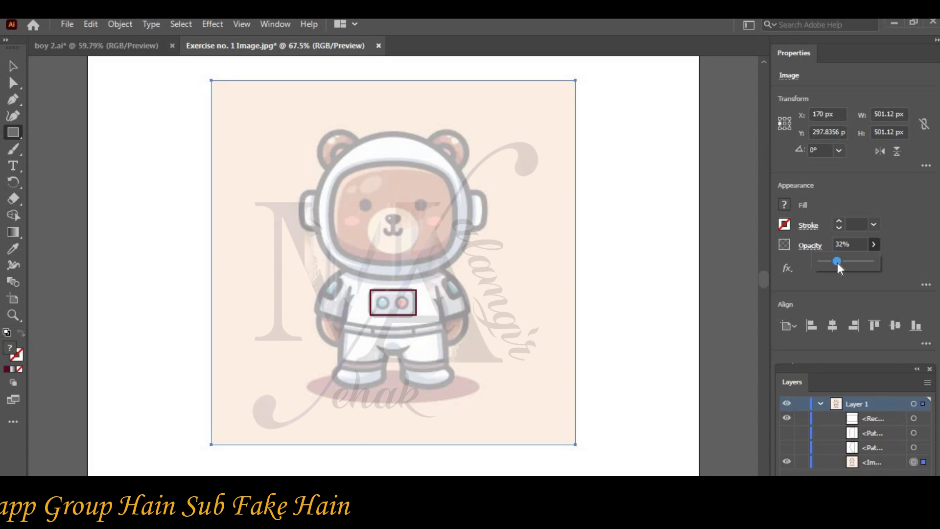
left_click(924, 419)
left_click(842, 220)
left_click(842, 219)
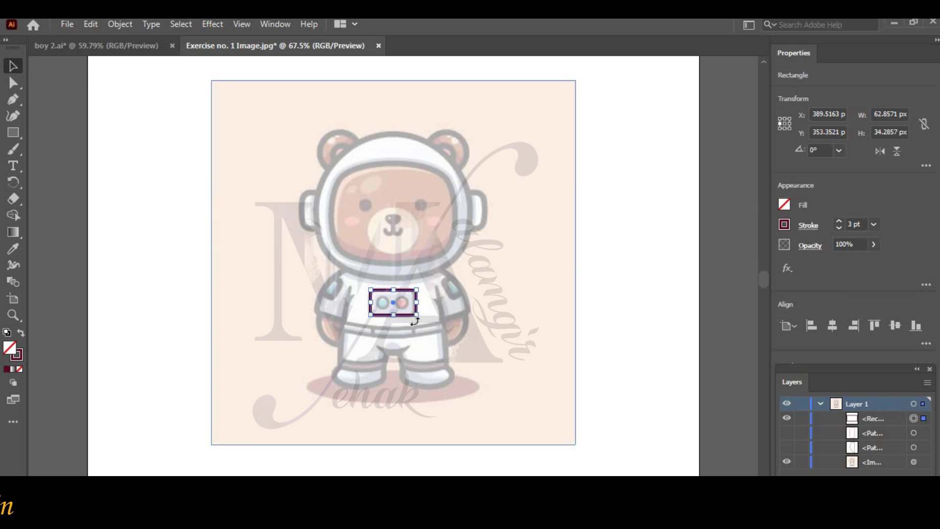
Reposition and stretch the rectangle to fit the chest panel's outline, at about 65 × 40 px
key("ctrl+plus")
key("ctrl+plus")
key("ctrl+plus")
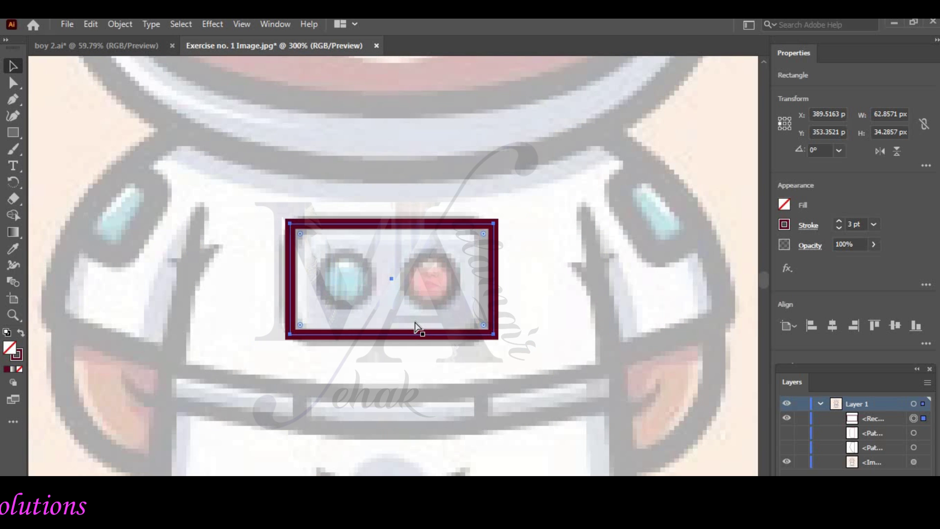
key("ctrl+plus")
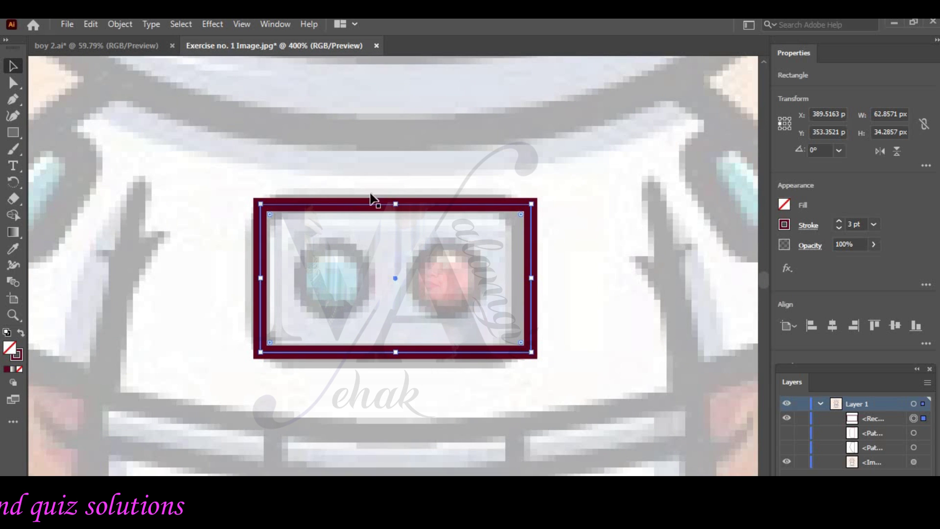
left_click_drag(417, 209, 414, 209)
left_click_drag(430, 346, 385, 365)
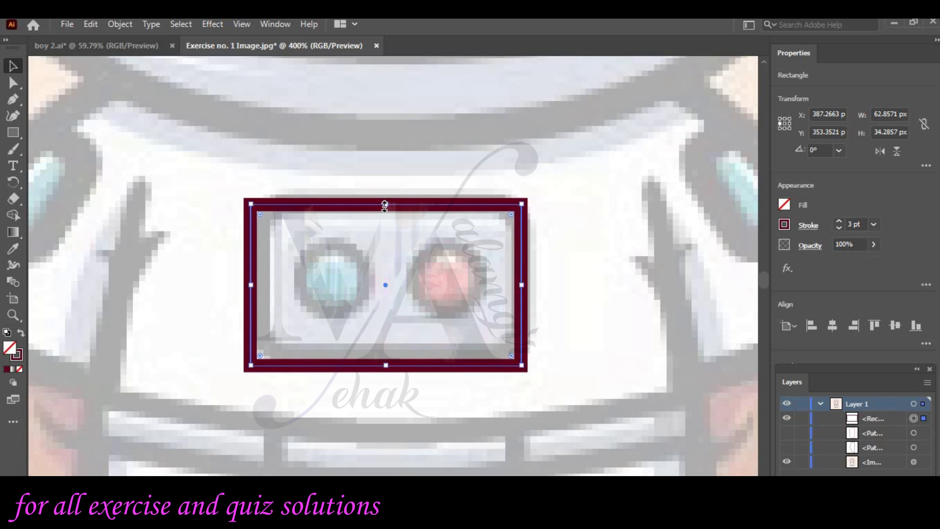
left_click_drag(386, 203, 405, 207)
left_click(567, 288)
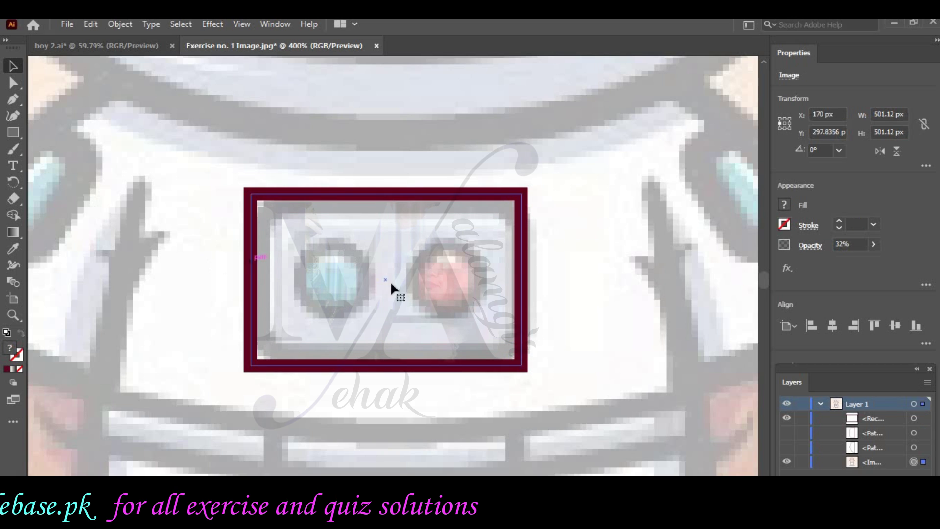
left_click(524, 301)
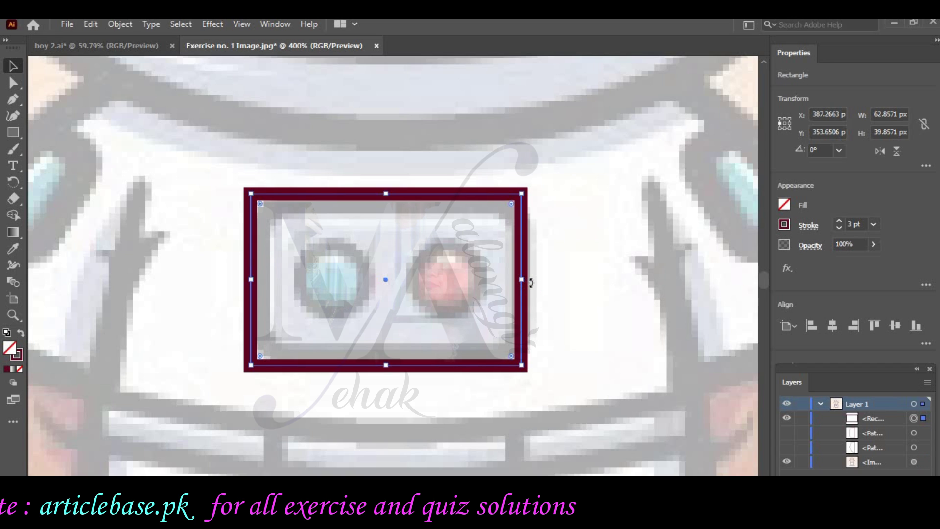
left_click_drag(522, 280, 532, 279)
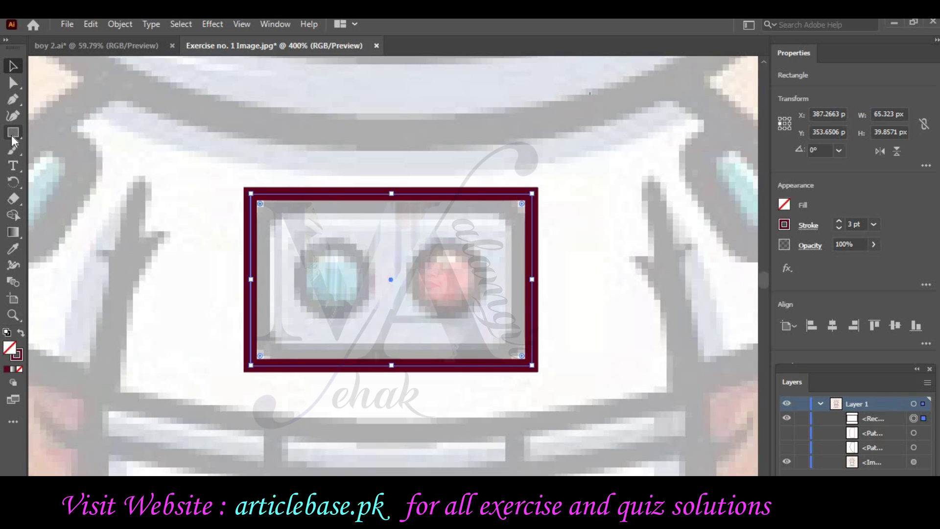
Trace the chest panel's blue and red buttons with one ellipse each, making the blue button's about 17.6 px across
left_click_drag(13, 132, 14, 132)
left_click(69, 149)
mouse_move(296, 241)
left_mouse_down()
mouse_move(345, 313)
mouse_move(372, 318)
left_mouse_up()
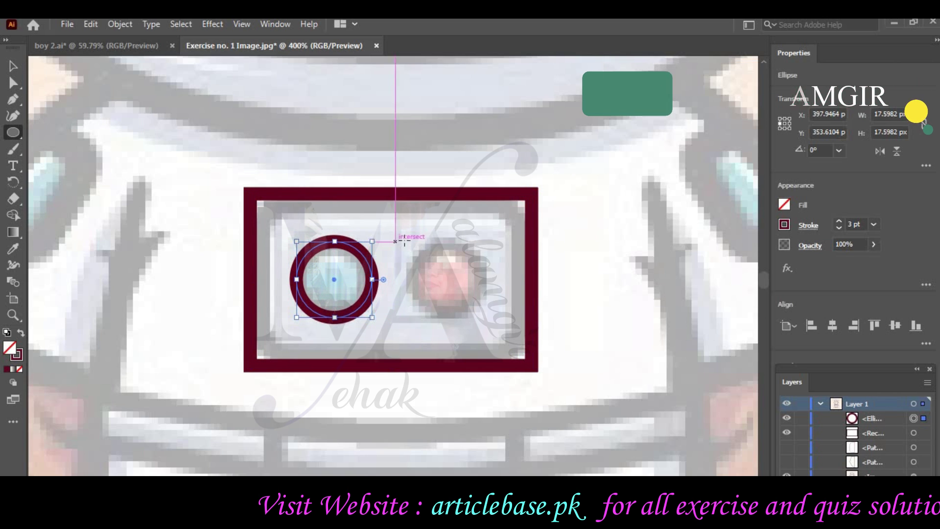
left_click_drag(409, 243, 489, 320)
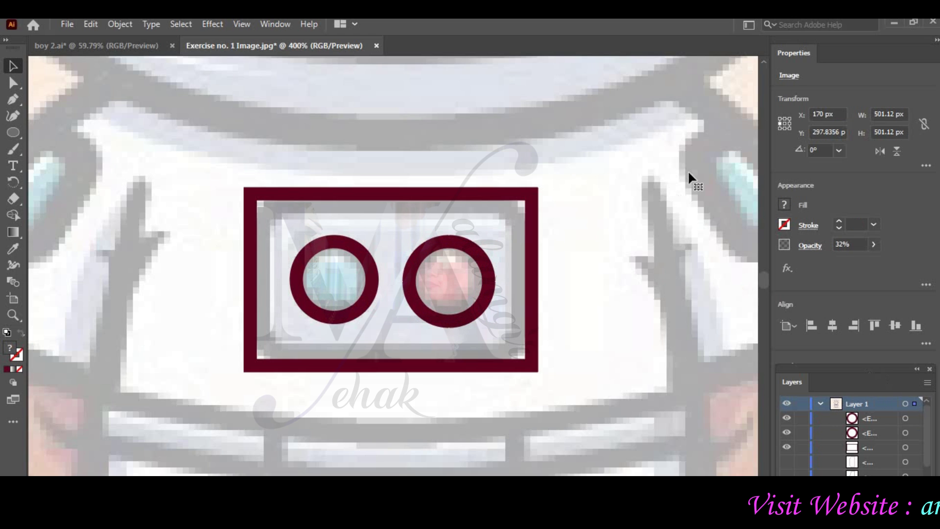
Move the Layers panel beside the chest drawing and enlarge it to show every object in Layer 1
left_click_drag(826, 378, 643, 211)
left_click_drag(675, 333, 673, 422)
left_click_drag(656, 203, 651, 166)
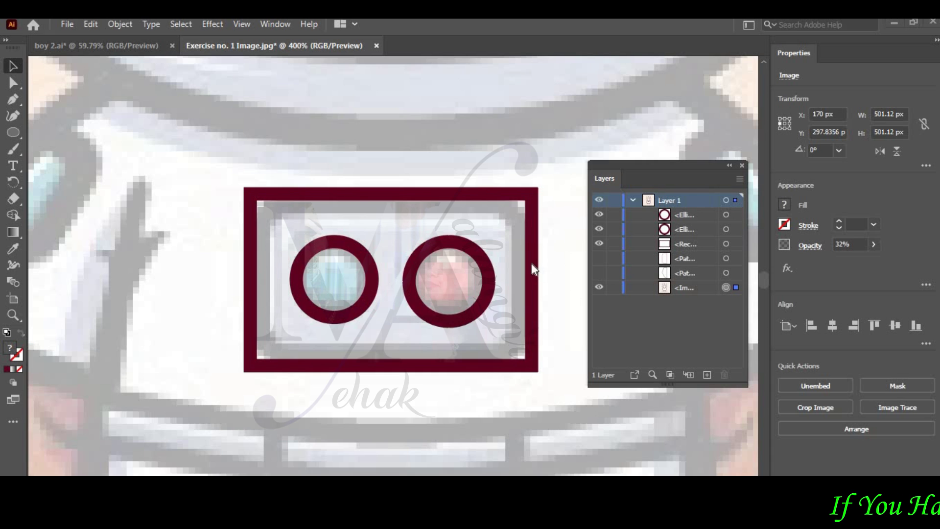
Capture a screenshot of the whole Illustrator window and paste it into the WordPad document below the heading "graphic designing exercise 1 batch7"
left_click(352, 223)
key("super+shift+s")
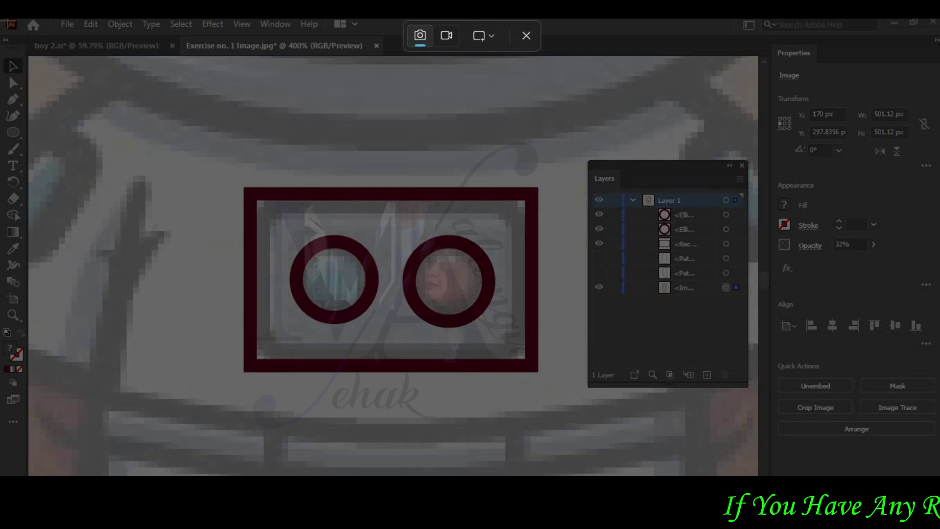
left_click_drag(5, 19, 928, 474)
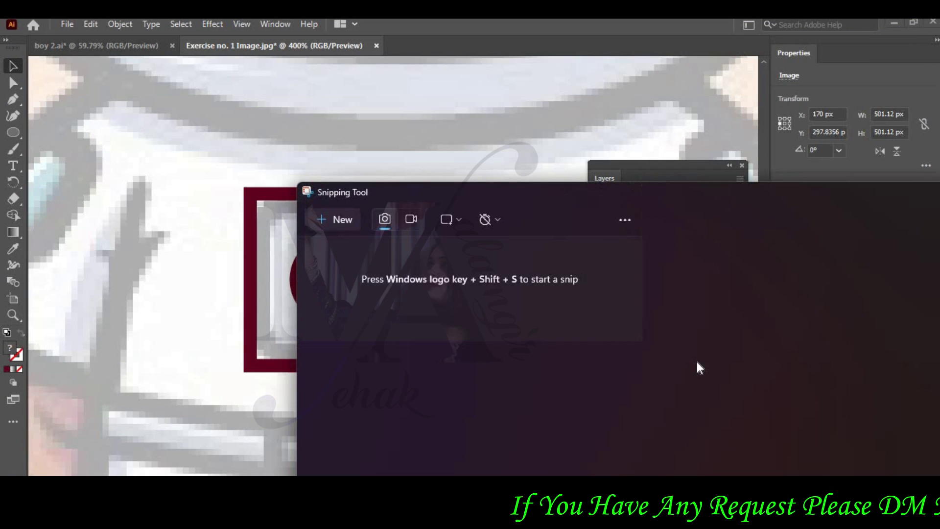
key("alt+Tab")
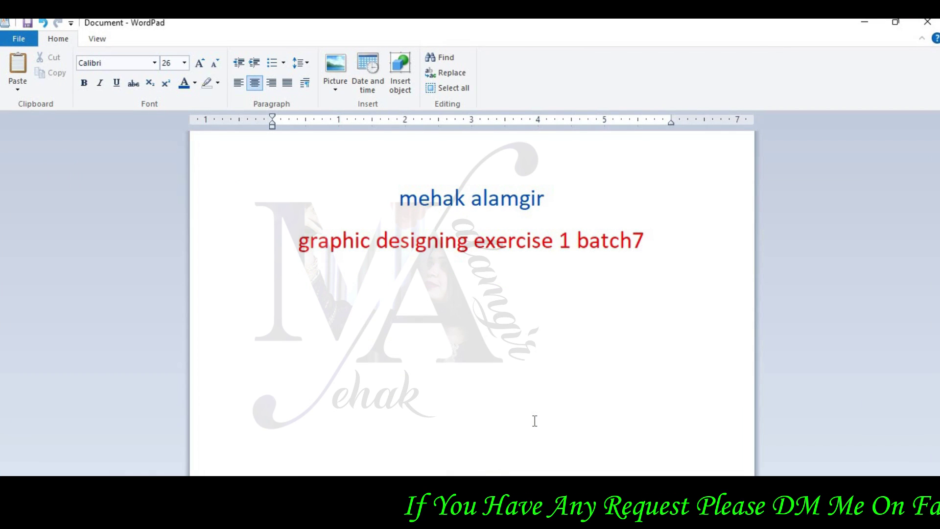
key("ctrl+v")
scroll(710, 472, "down", 1)
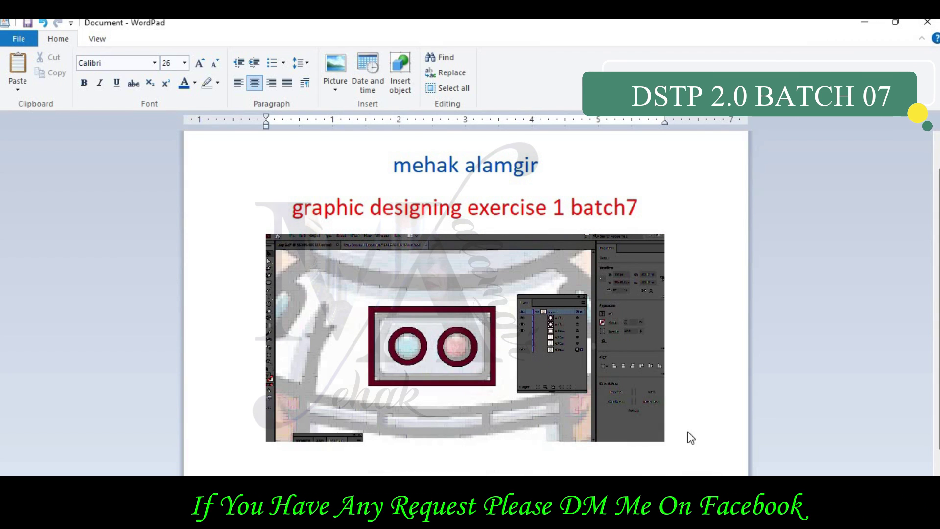
Switch back to Illustrator, open the boy 2.ai document and bring up the bottom entries of its layer list
key("alt+Tab")
left_click(145, 45)
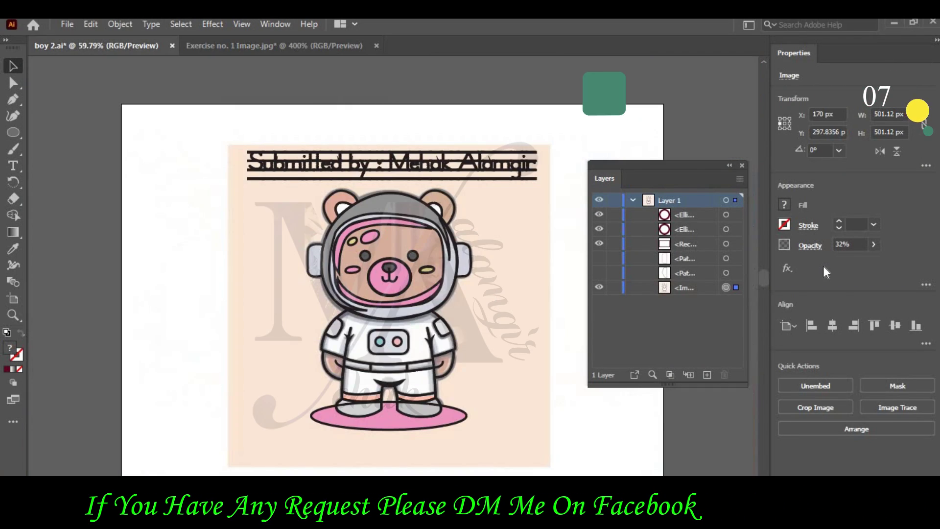
left_click_drag(742, 222, 750, 341)
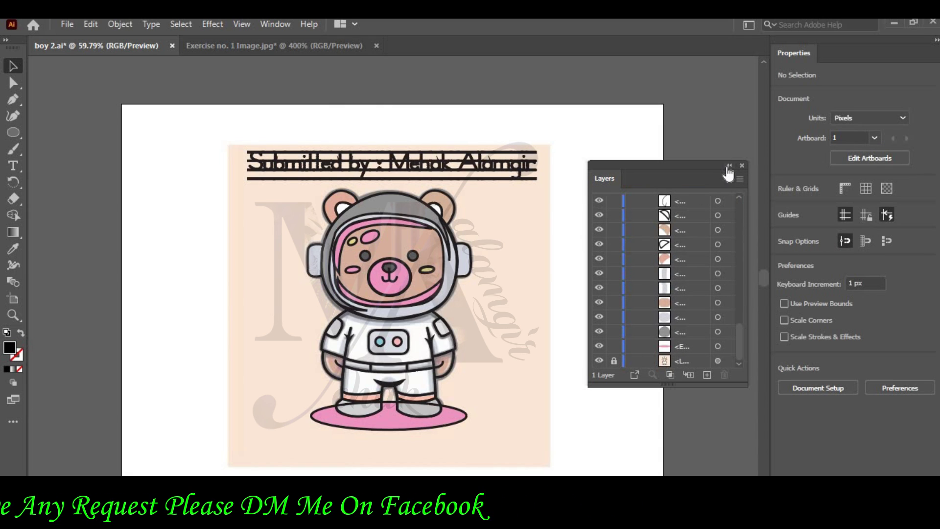
left_click_drag(697, 165, 867, 234)
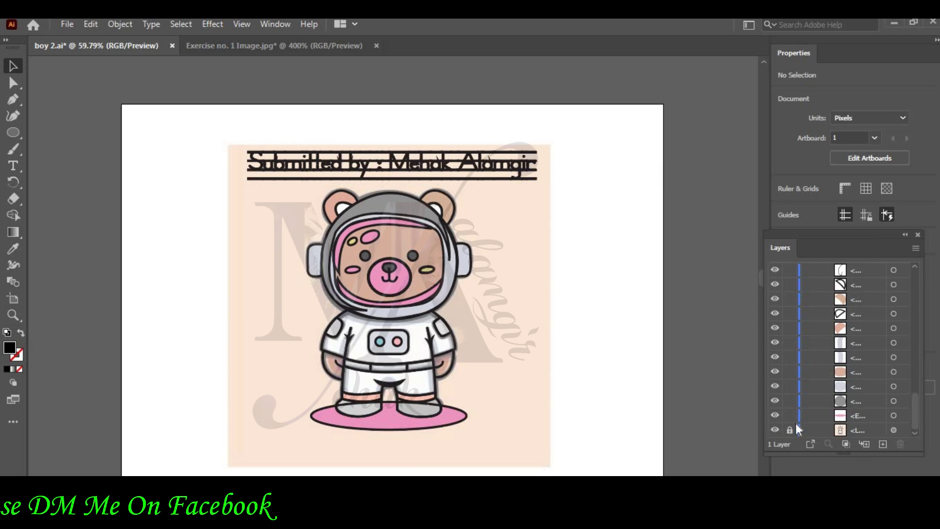
Toggle the visibility of the locked reference image repeatedly to compare the finished bear drawing with and without it
left_click(778, 432)
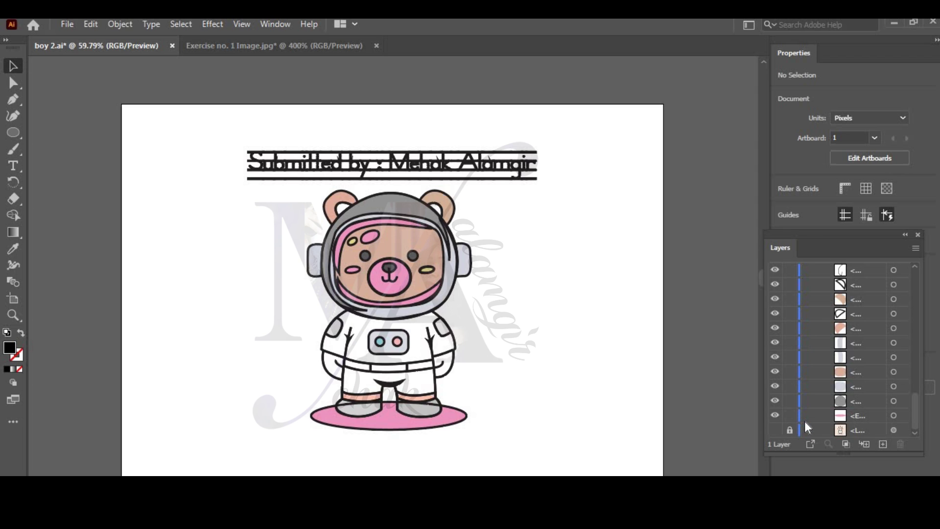
left_click(775, 431)
left_click(776, 431)
left_click(775, 431)
left_click(776, 431)
left_click(776, 431)
left_click(775, 431)
left_click(775, 430)
left_click(776, 430)
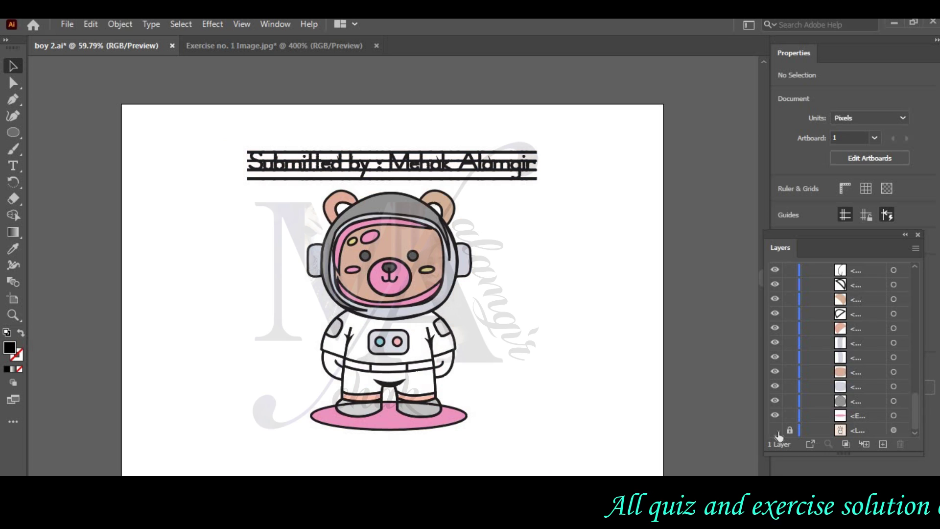
left_click(776, 430)
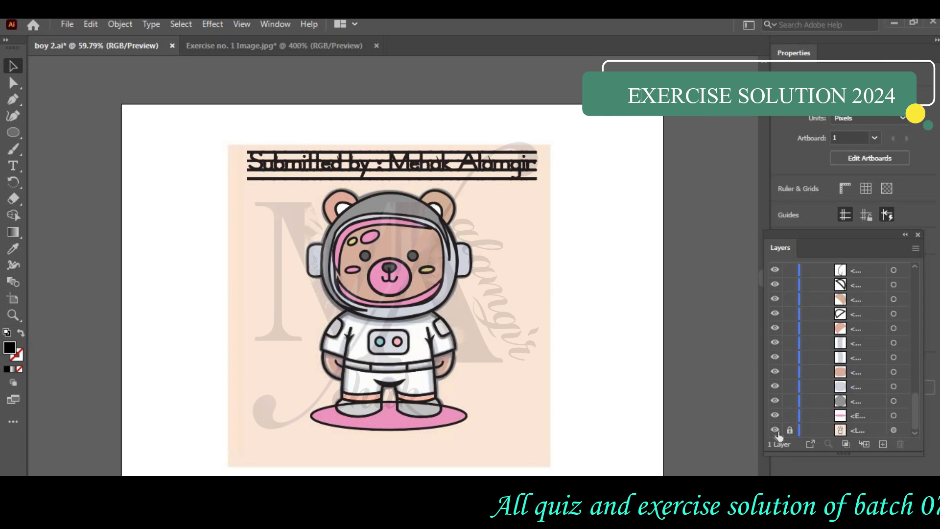
left_click(776, 430)
left_click(776, 431)
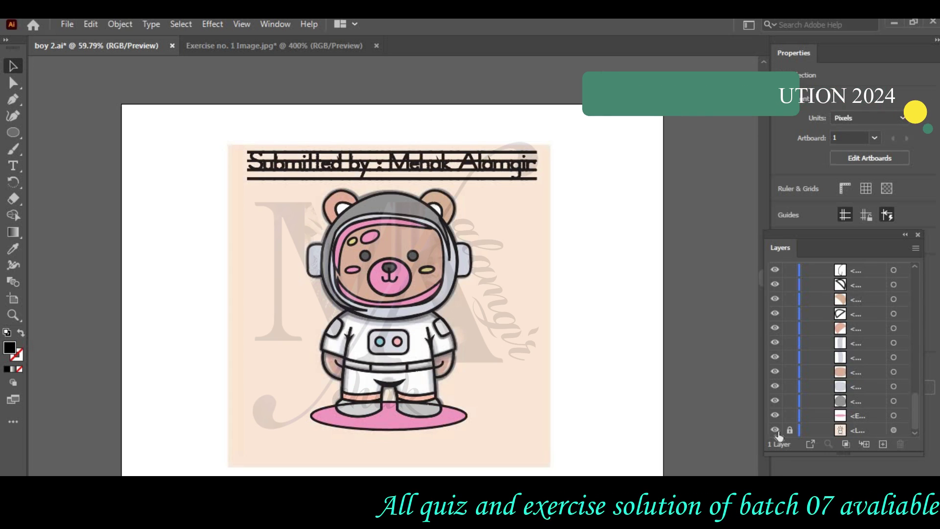
left_click(776, 430)
left_click(776, 431)
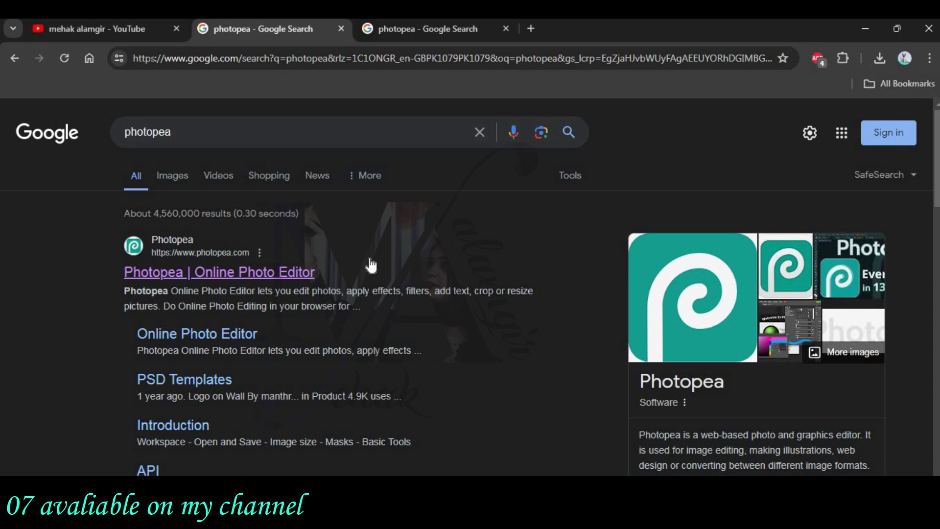
In the browser, open the Photopea | Online Photo Editor search result in a new tab and view that tab
right_click(308, 272)
left_click(339, 296)
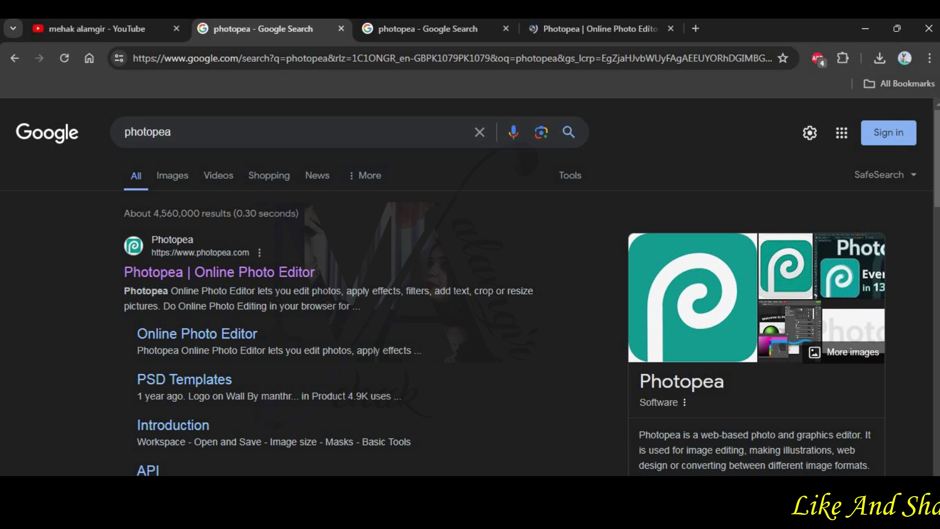
left_click(597, 28)
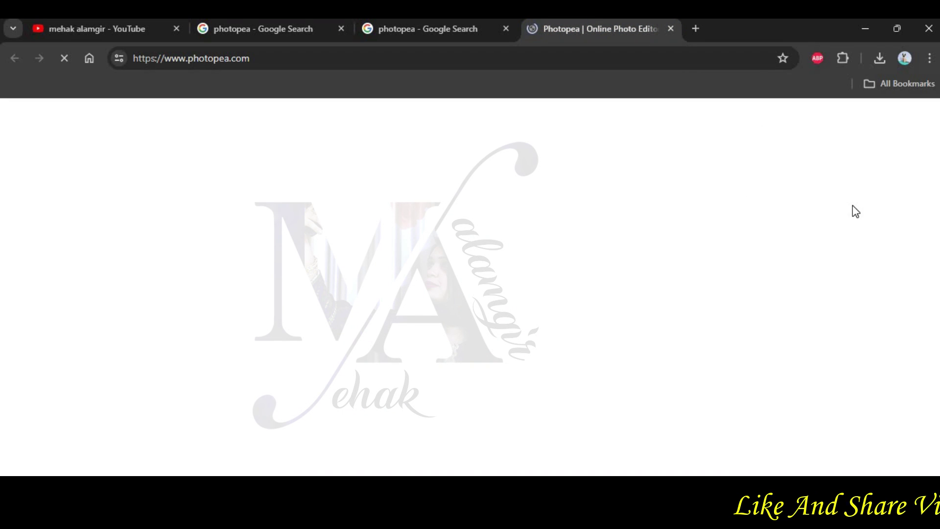
Browse the Photopea image results, preview the Wattpad picture "PSD IN PHOTOPEA" and open it in a new tab
left_click(469, 30)
scroll(879, 278, "down", 1)
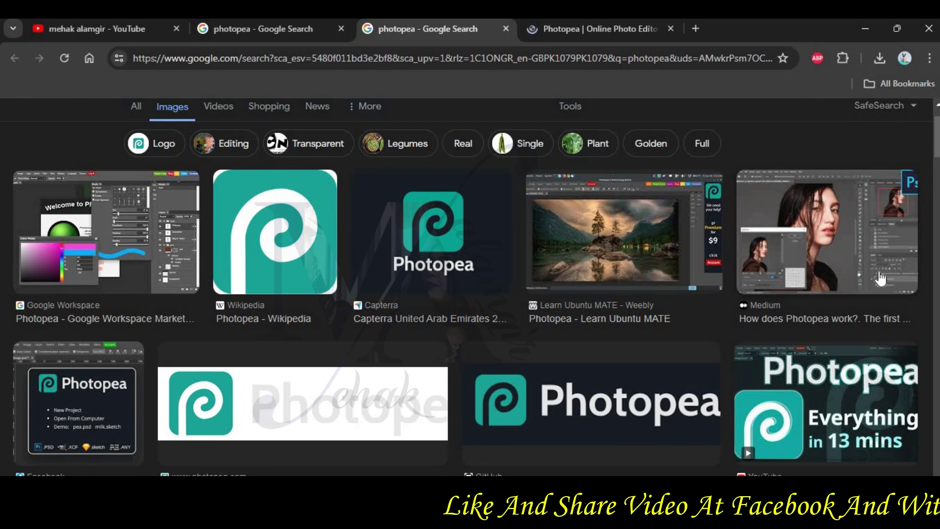
scroll(879, 278, "down", 5)
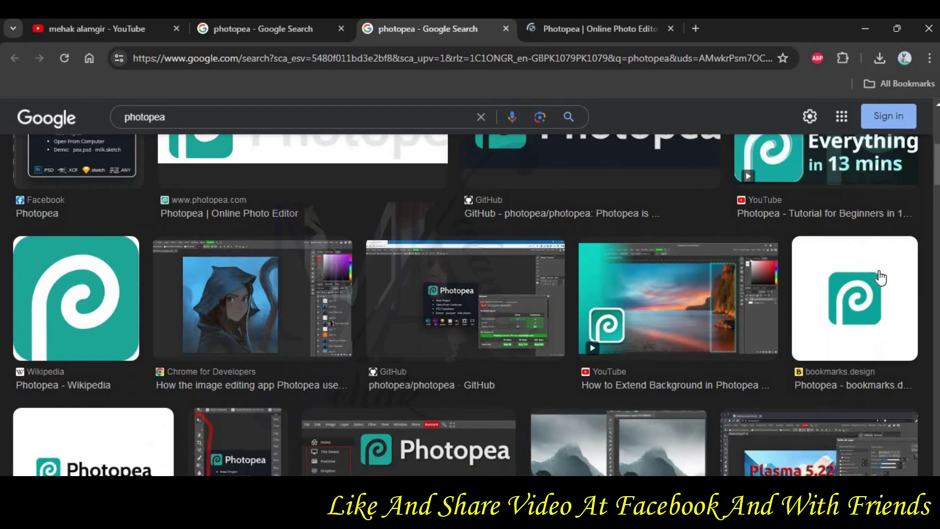
scroll(880, 278, "down", 3)
scroll(553, 309, "down", 3)
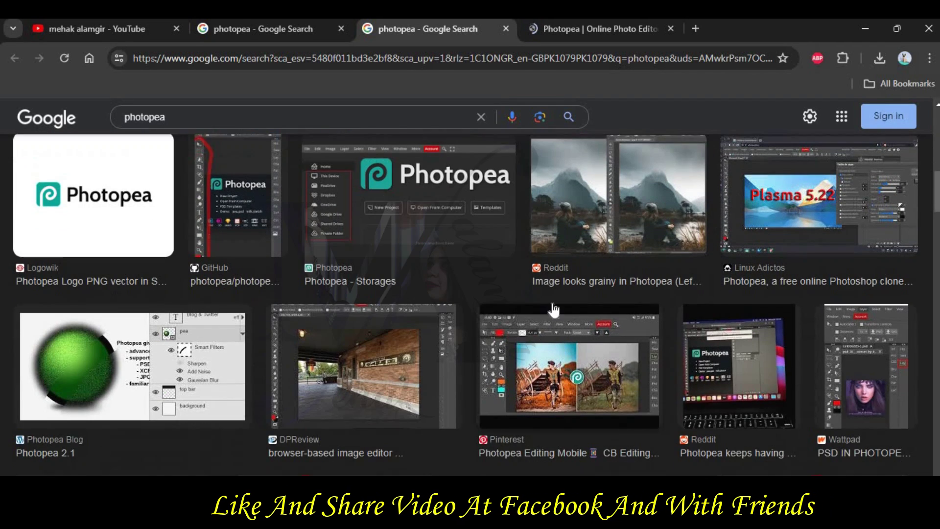
left_click(890, 400)
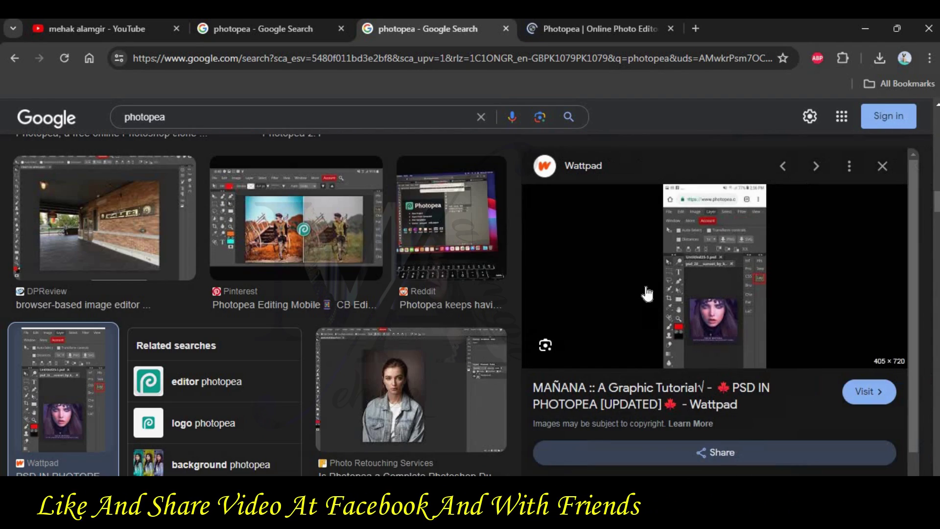
right_click(695, 276)
left_click(764, 64)
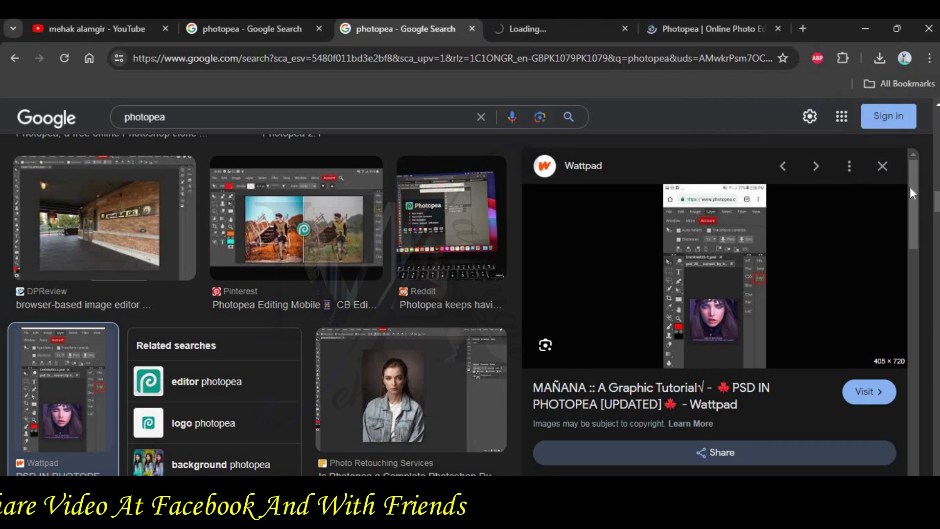
Close the Wattpad picture preview, check the Wattpad and Photopea pages, and browse further through the Photopea image results
left_click(882, 167)
left_click(680, 28)
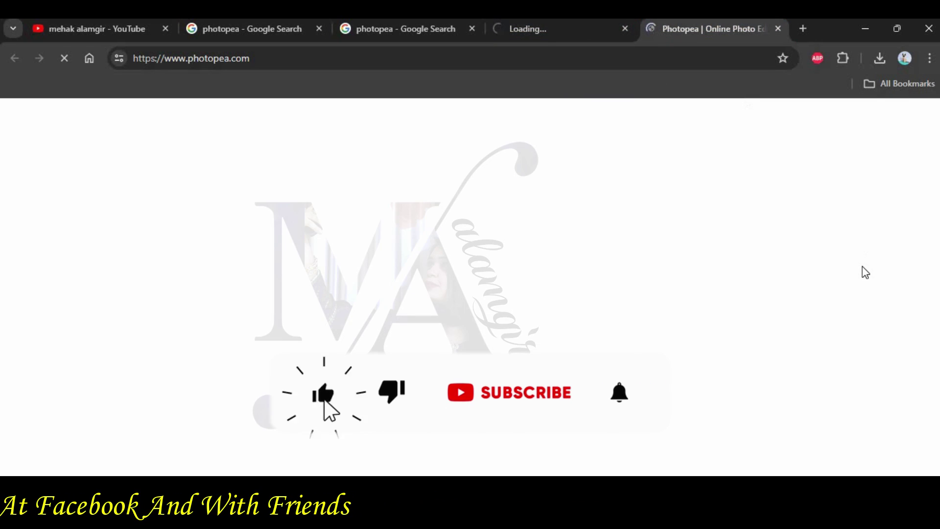
left_click(587, 35)
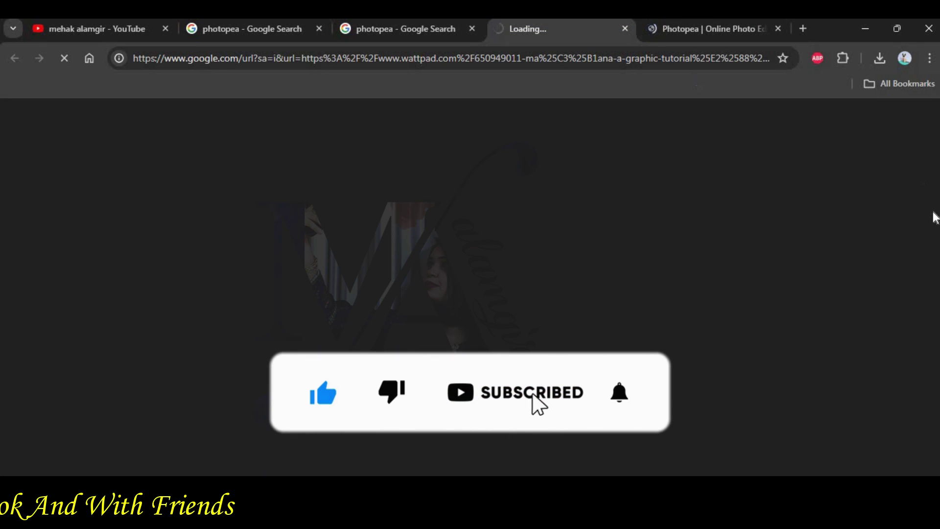
left_click(435, 34)
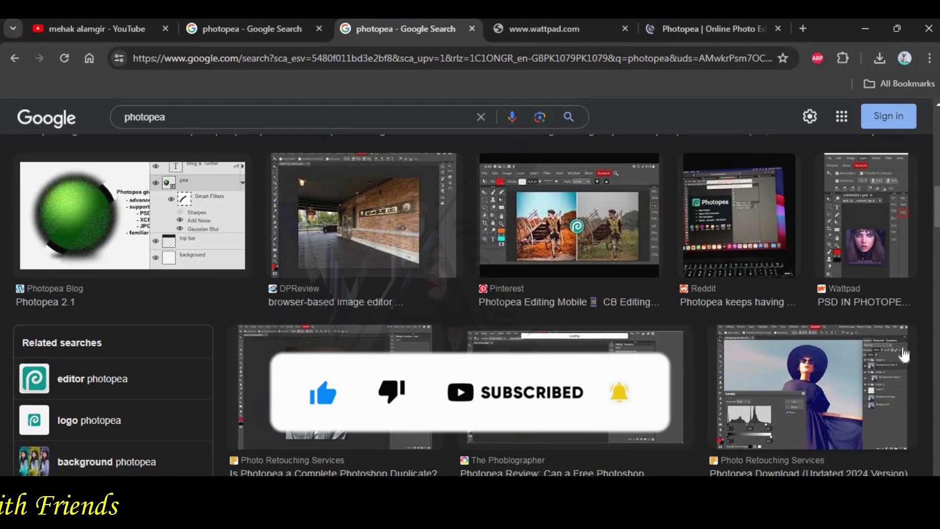
scroll(902, 353, "down", 7)
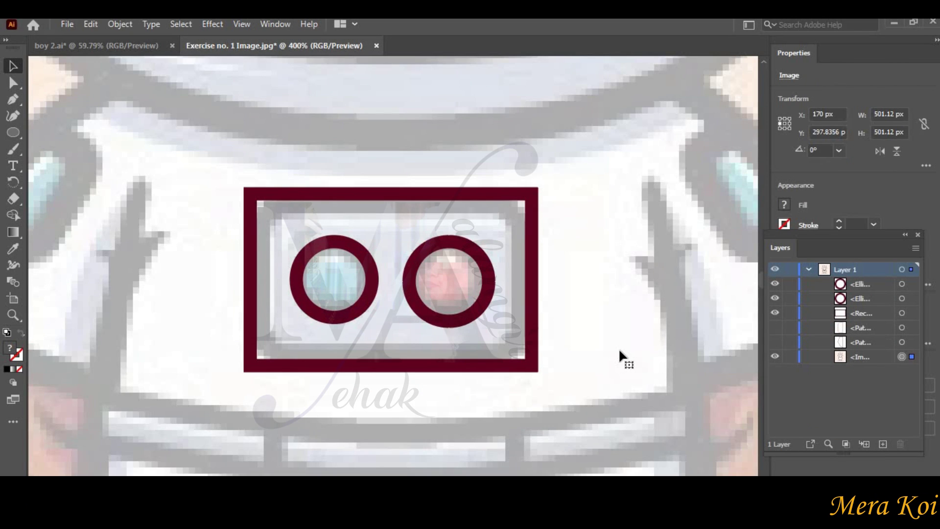
Switch to Illustrator, move the Layers panel clear of the Properties panel, and show the whole artboard with nothing selected
left_click_drag(871, 234, 706, 245)
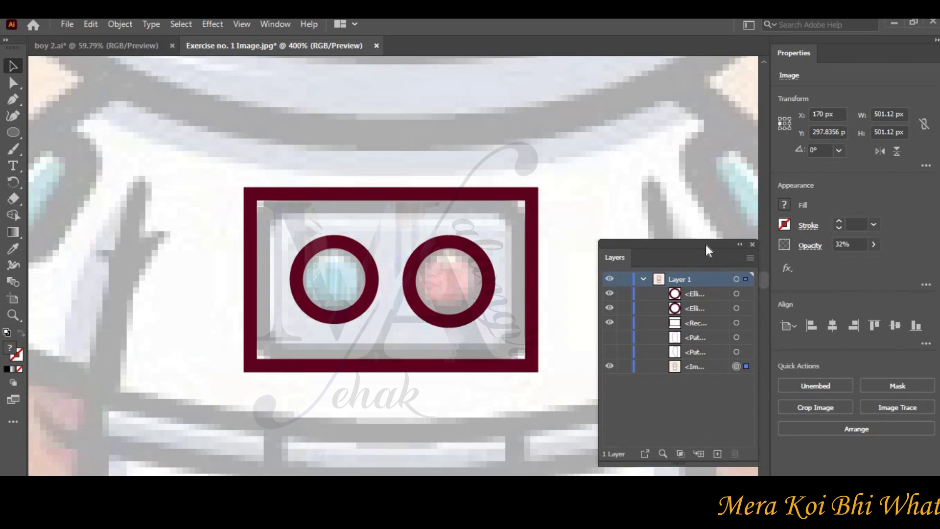
key("ctrl+0")
left_click(694, 177)
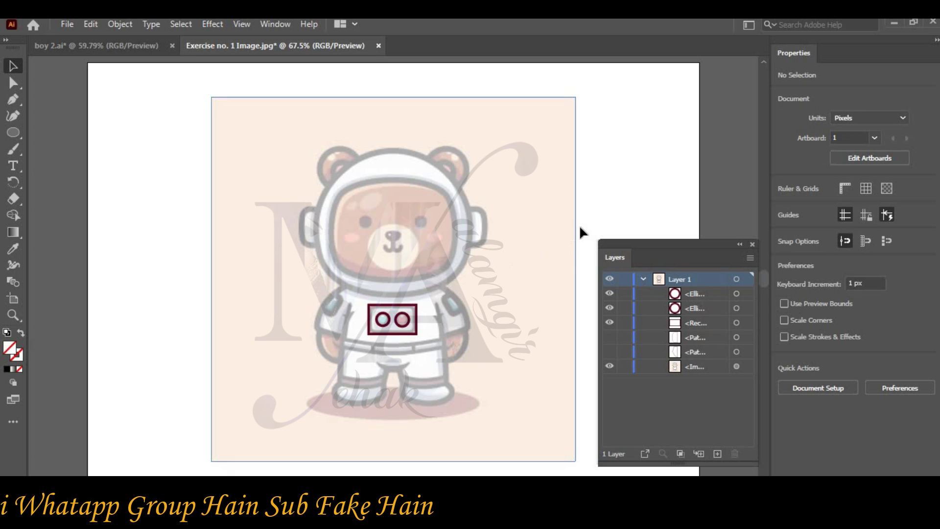
In boy 2.ai, centre the astronaut bear picture on the artboard, set its opacity to 50% and lock it
left_click_drag(618, 244, 576, 215)
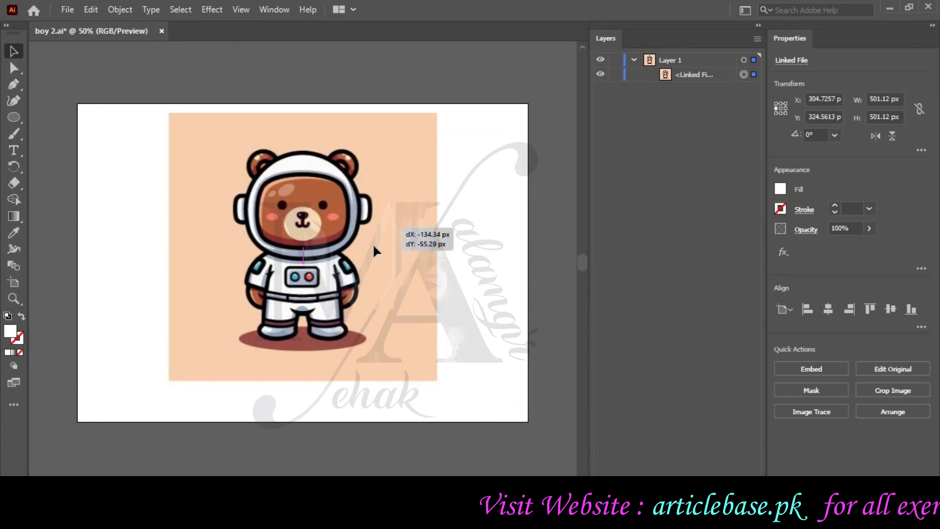
left_click(871, 227)
left_click(838, 244)
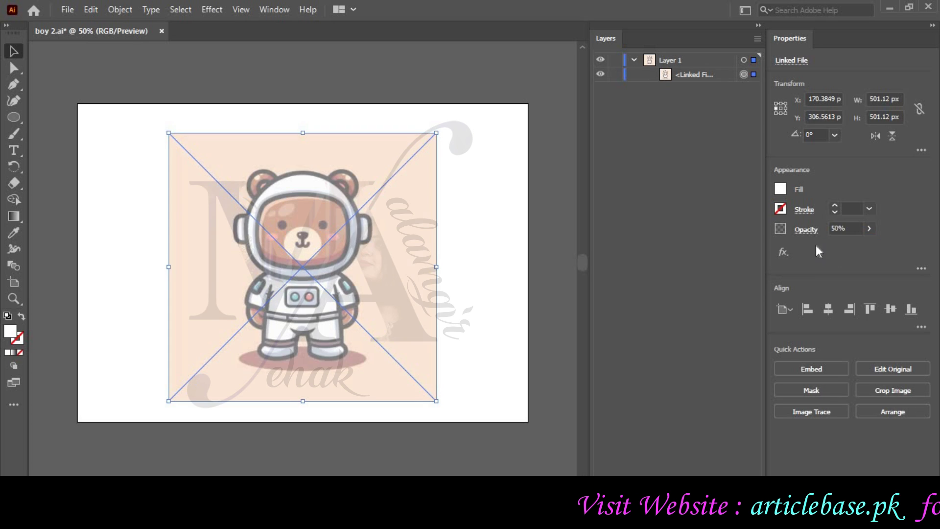
left_click(615, 74)
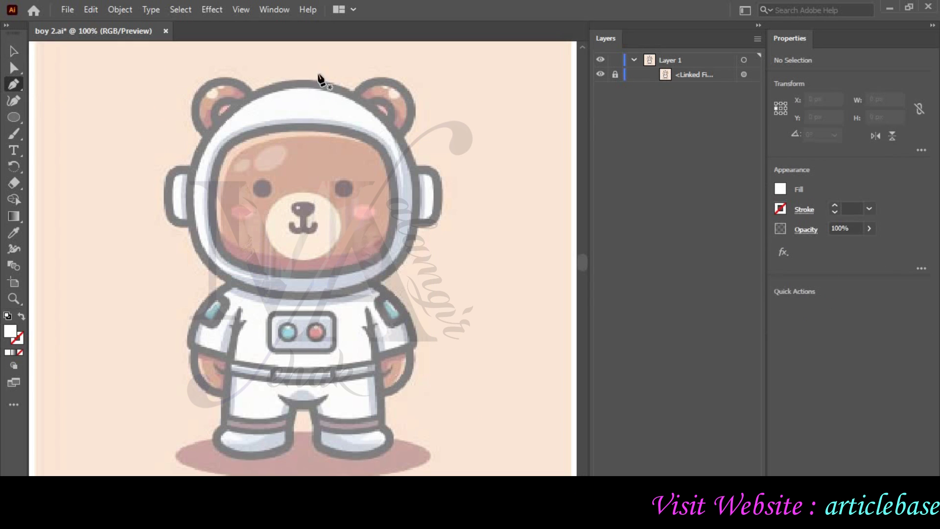
Trace the helmet's round outer outline over the reference picture with the Pen tool
left_click_drag(401, 145, 438, 207)
mouse_move(397, 252)
left_mouse_down()
mouse_move(402, 279)
mouse_move(385, 278)
left_mouse_up()
left_click_drag(304, 294, 246, 295)
left_click_drag(191, 188, 201, 105)
left_click_drag(303, 82, 328, 73)
Try the helmet outline without fill and with a 5 pt stroke, and undo these changes
key("v")
key("slash")
left_click(803, 209)
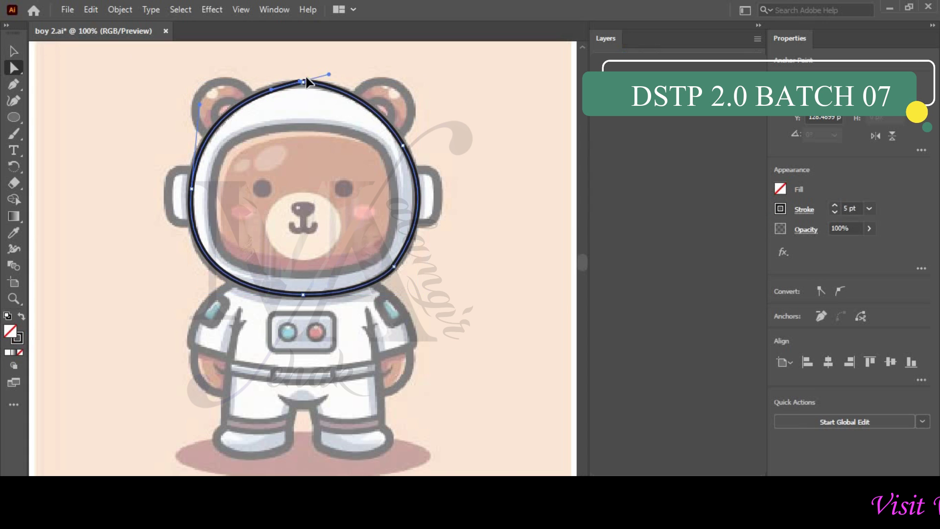
key("ctrl+equal")
key("ctrl+equal")
key("ctrl+equal")
key("ctrl+equal")
key("ctrl+z")
key("ctrl+minus")
key("ctrl+minus")
key("ctrl+z")
key("ctrl+z")
key("ctrl+z")
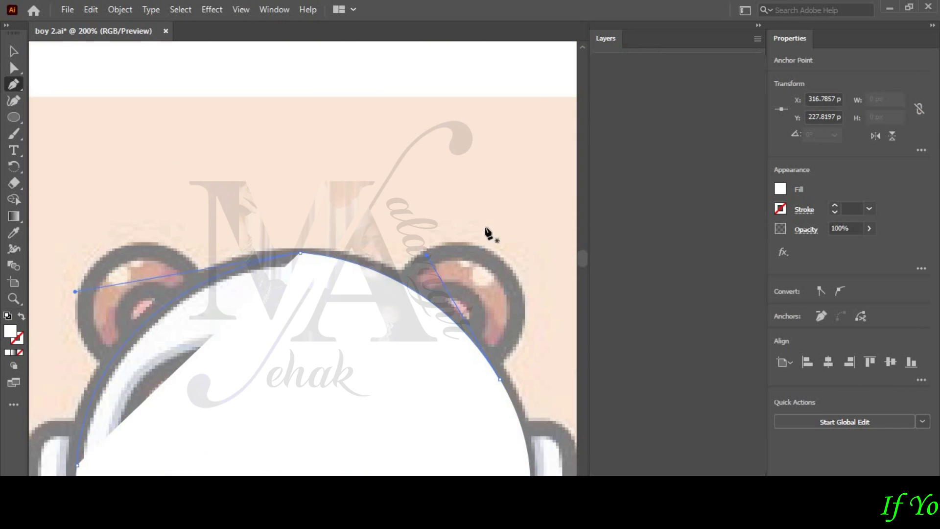
Give the closed helmet outline no fill and a 3 pt stroke, and adjust its curve with the Direct Selection tool
scroll(487, 231, "down", 5)
left_click(835, 205)
key("slash")
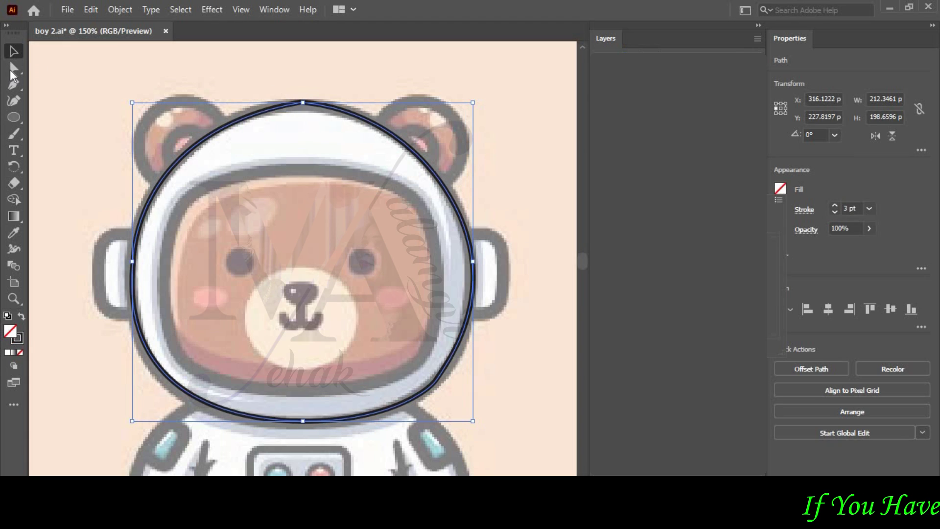
left_click(12, 68)
left_click(227, 118)
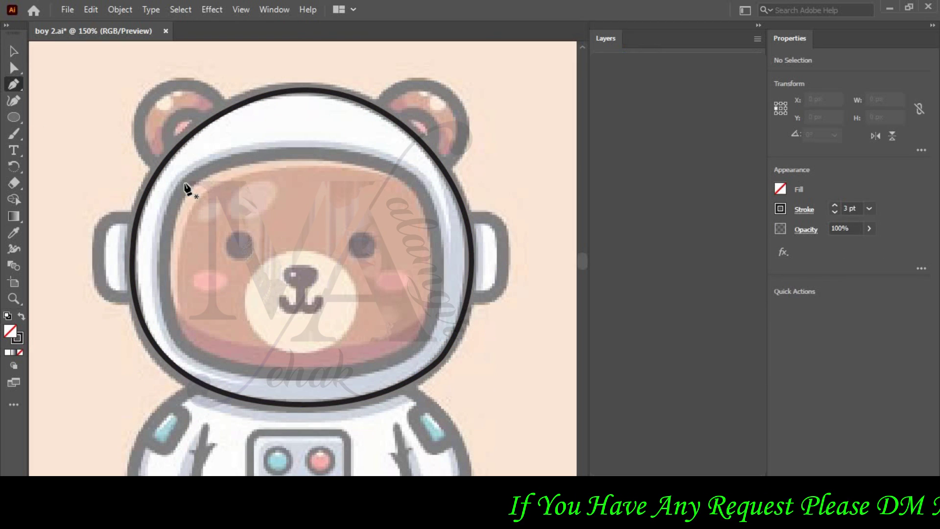
Trace the visor opening around the bear's face as a closed path inside the helmet with the Pen tool
left_click(184, 182)
left_click_drag(419, 182, 549, 253)
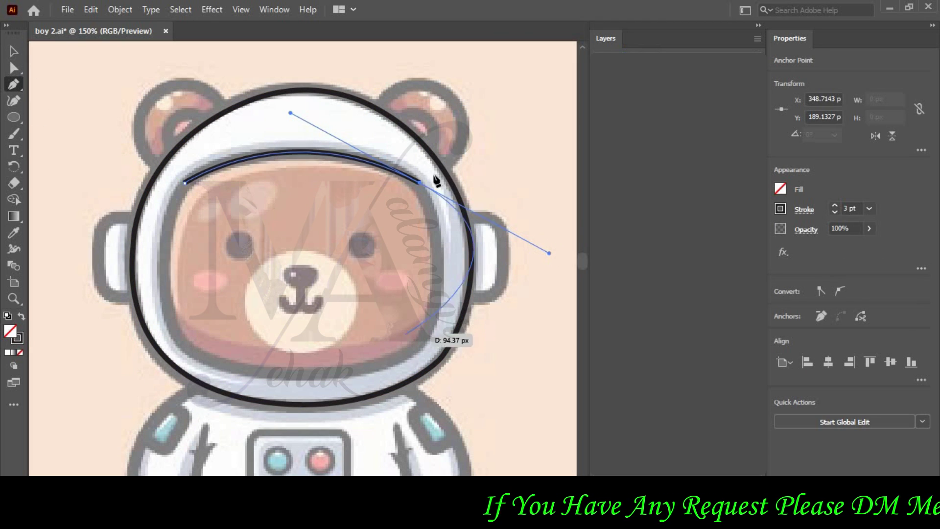
left_click_drag(174, 343, 153, 239)
key("ctrl+z")
key("ctrl+z")
scroll(415, 225, "right", 4)
scroll(460, 307, "down", 1)
left_click(458, 320)
left_click_drag(381, 355, 329, 356)
left_click(279, 354)
left_click_drag(201, 291, 199, 238)
left_click_drag(217, 166, 245, 110)
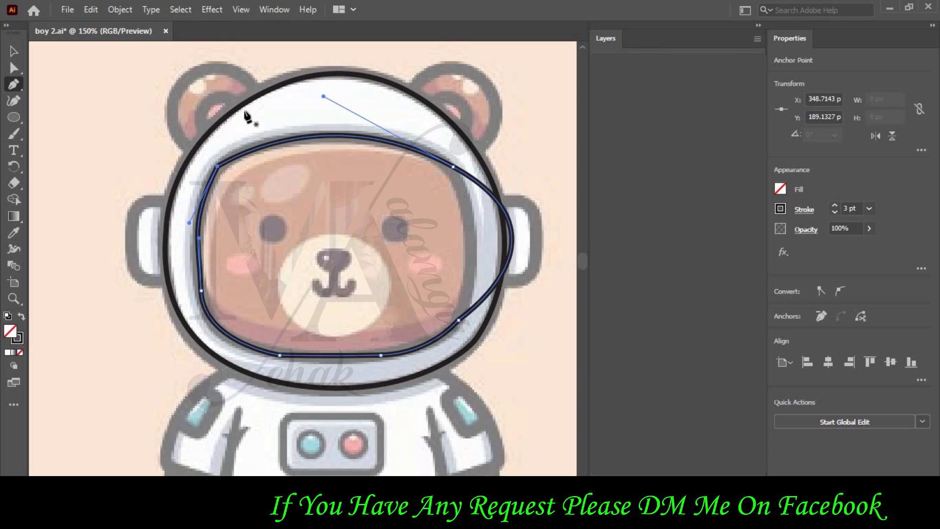
Reshape the visor outline by adjusting its anchor points and handles until it follows the reference picture
key("a")
left_click(452, 165)
left_click_drag(452, 169, 353, 186)
left_click_drag(483, 251, 390, 201)
mouse_move(223, 114)
left_mouse_down()
mouse_move(237, 137)
mouse_move(219, 111)
left_mouse_up()
left_click_drag(354, 181, 347, 180)
left_click_drag(212, 109, 264, 142)
left_click(360, 336)
left_click_drag(349, 330, 275, 283)
scroll(274, 283, "left", 1)
left_click(151, 307)
left_click_drag(154, 257, 148, 265)
left_click(168, 183)
mouse_move(177, 192)
left_mouse_down()
mouse_move(219, 234)
mouse_move(169, 180)
left_mouse_up()
left_click_drag(280, 371, 281, 375)
key("v")
left_click(245, 187)
scroll(244, 186, "down", 1)
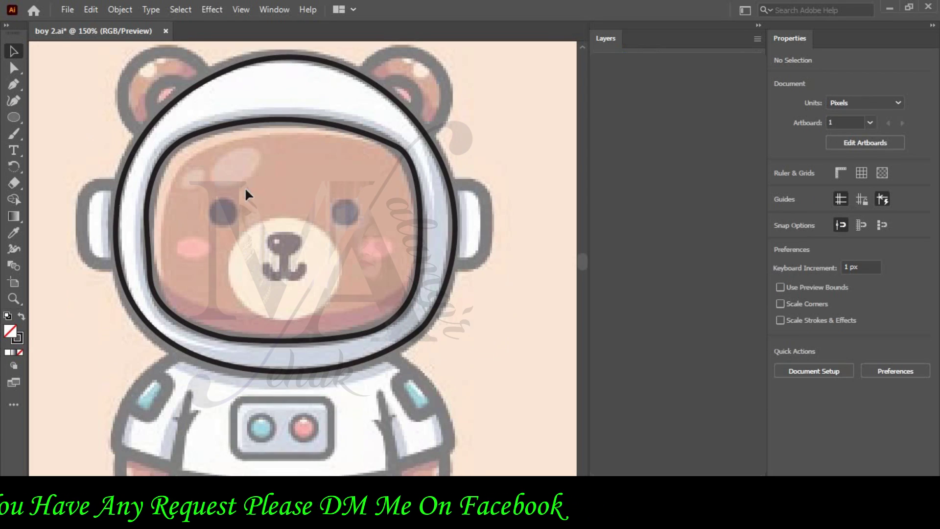
Trace the ear piece on the right side of the helmet as a rounded closed path with the Pen tool
left_click(14, 84)
left_click(449, 184)
left_click_drag(486, 202, 488, 228)
mouse_move(472, 265)
left_mouse_down()
mouse_move(453, 274)
mouse_move(451, 264)
left_mouse_up()
left_click(450, 265)
left_click_drag(449, 184, 436, 141)
Trace the matching ear piece on the left side of the helmet and deselect it
left_click(121, 186)
left_click_drag(83, 215, 84, 253)
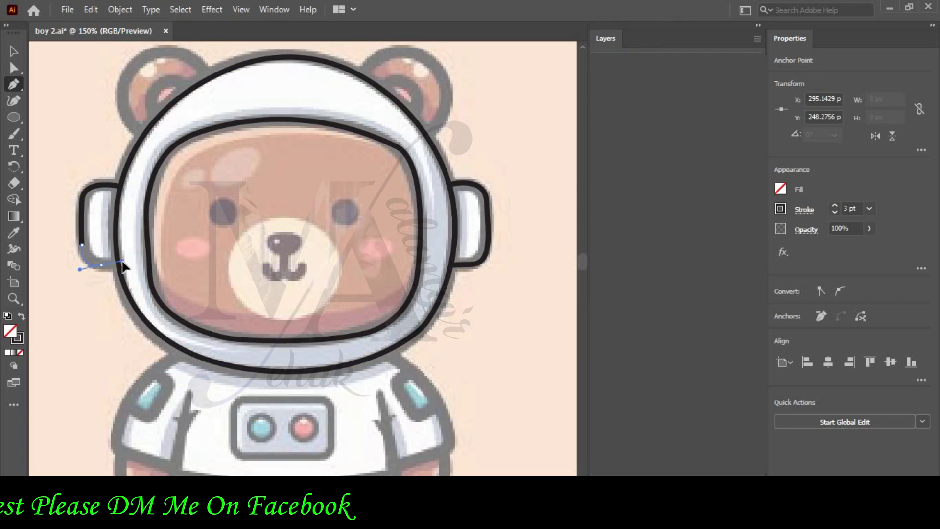
left_click(120, 187)
key("v")
Trace the outer and inner outlines of the bear's left ear above the helmet with the Pen tool
scroll(157, 178, "up", 3)
key("p")
left_click(142, 236)
left_click_drag(128, 171, 150, 147)
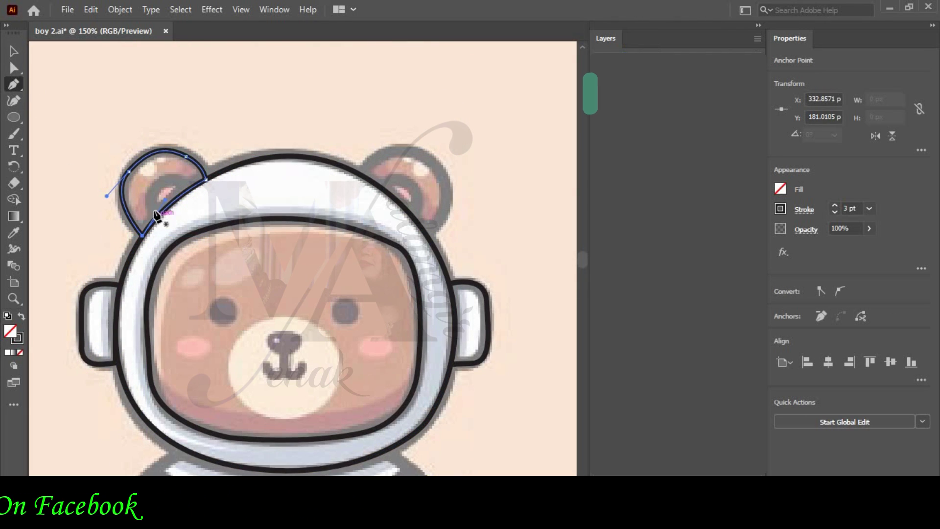
left_click(156, 212)
left_click_drag(156, 184, 167, 172)
left_click(153, 141, "ctrl")
Trace the outer and inner outlines of the bear's right ear above the helmet
left_click(361, 175)
left_click_drag(421, 156, 460, 176)
left_click(443, 211)
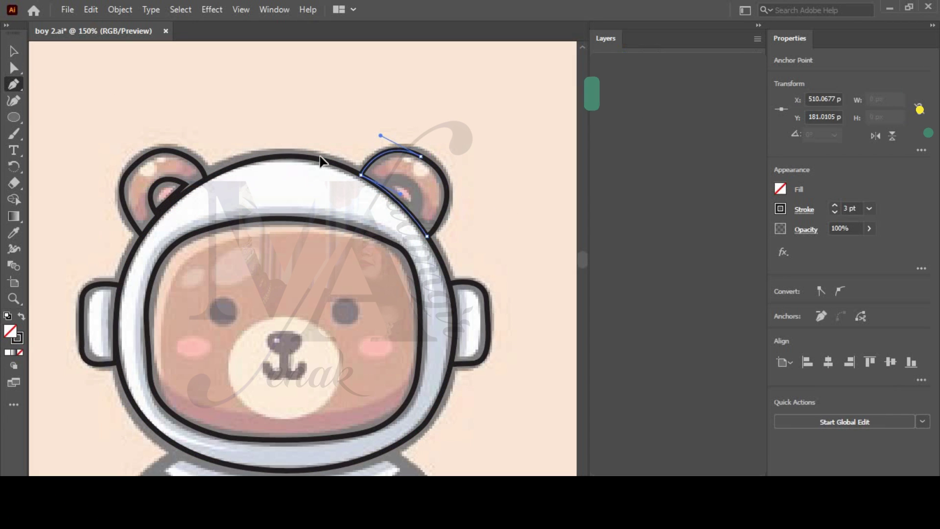
key("ctrl+shift+a")
left_click_drag(379, 186, 410, 191)
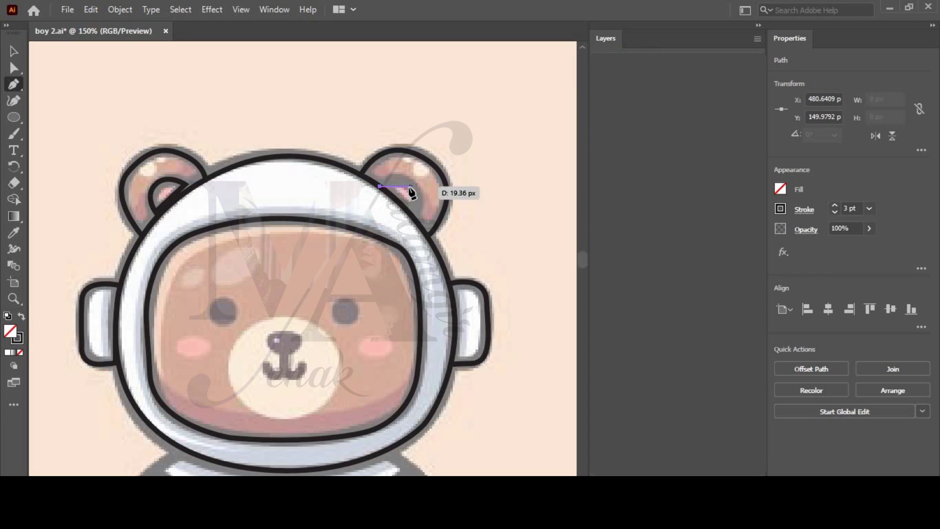
left_click(323, 107)
Move the end anchors of the left inner ear path onto the helmet outline
left_click(186, 184)
key("ctrl+plus")
key("ctrl+plus")
key("ctrl+plus")
key("a")
left_click(362, 236)
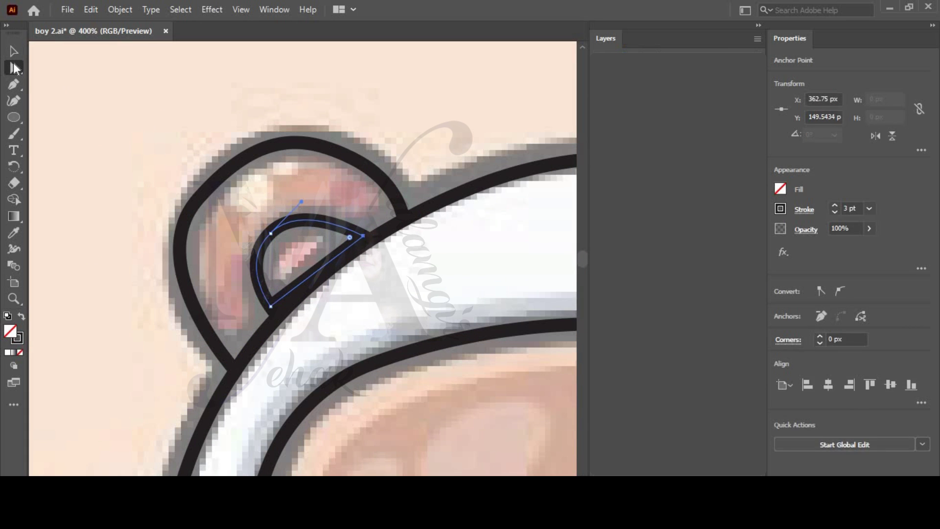
left_click_drag(274, 308, 279, 311)
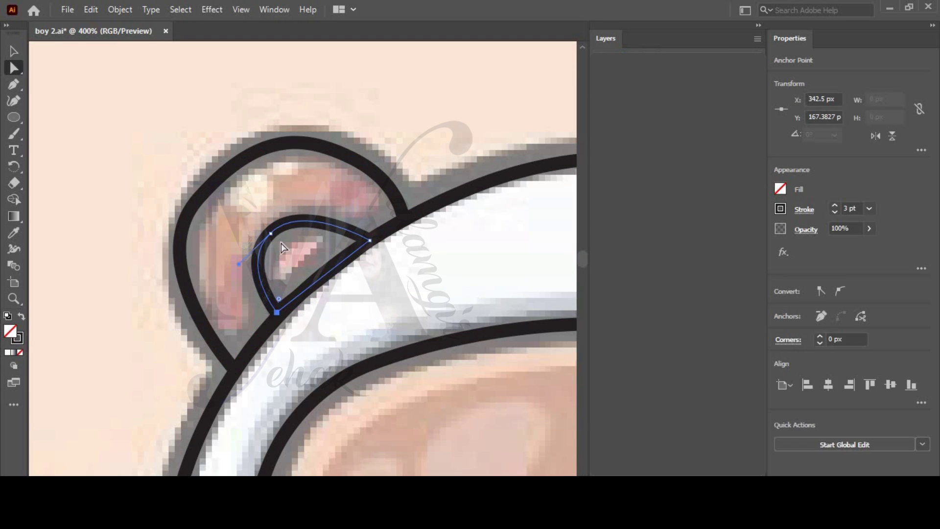
left_click_drag(324, 272, 324, 272)
left_click(189, 180)
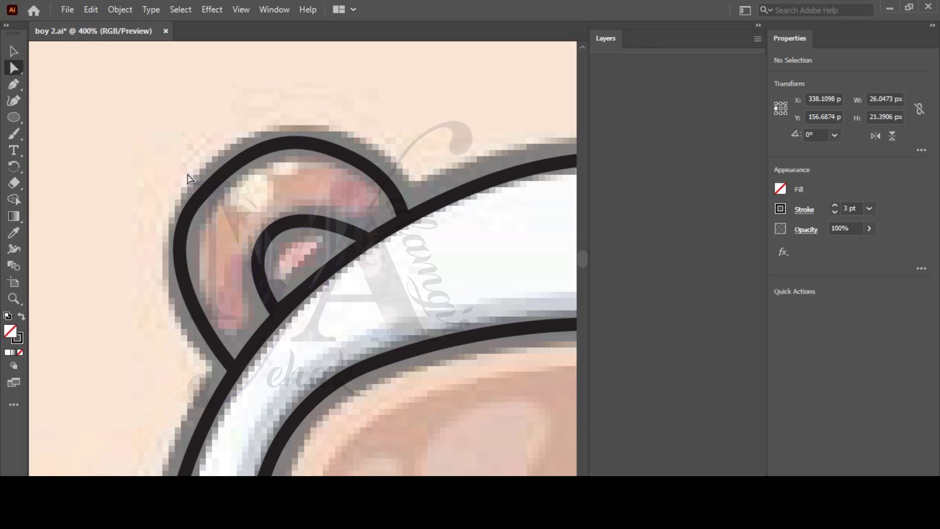
Trace the left sleeve of the space suit from the helmet's lower edge with the Pen tool
key("ctrl+minus")
key("ctrl+minus")
key("ctrl+minus")
scroll(214, 235, "down", 3)
left_click(14, 84)
left_click(201, 233)
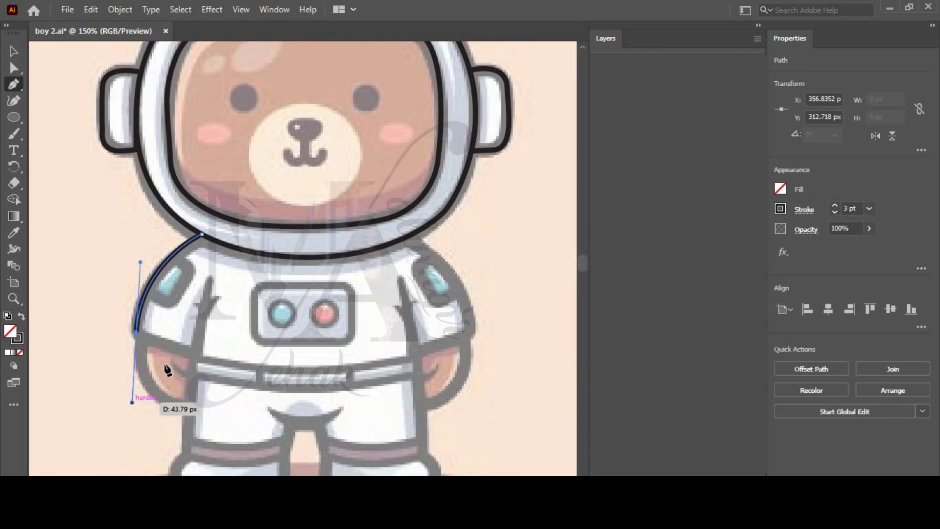
Trace the bear's left hand below the sleeve as a curved open path and deselect it
left_click(14, 84)
left_click(188, 407)
left_click_drag(140, 338, 156, 267)
left_click(14, 51)
left_click(185, 218)
scroll(184, 218, "down", 2)
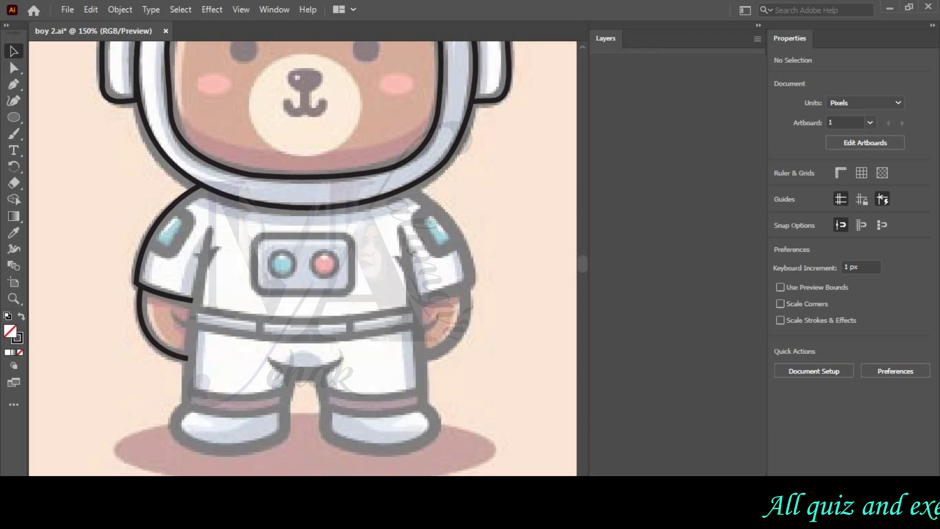
Trace the right sleeve from the helmet's lower edge and the right hand below it with the Pen tool
left_click(14, 85)
scroll(201, 293, "up", 1)
left_click(424, 390)
key("ctrl+z")
left_click(409, 219)
left_click_drag(470, 314, 470, 375)
left_click(383, 339)
left_click(421, 386)
mouse_move(466, 317)
left_mouse_down()
mouse_move(467, 241)
mouse_move(426, 263)
mouse_move(444, 283)
left_mouse_up()
key("Escape")
Trace the blue patches on both shoulders of the suit as closed paths
left_click(433, 238)
left_click(420, 249)
left_click(459, 273)
left_click(433, 238)
left_click(174, 238)
left_click_drag(188, 251, 161, 285)
left_click(149, 277)
left_click(174, 238)
key("v")
left_click(265, 269)
Draw a rectangle about 62 × 37 px around the chest panel and round its corners
scroll(265, 269, "down", 2)
scroll(228, 327, "up", 5)
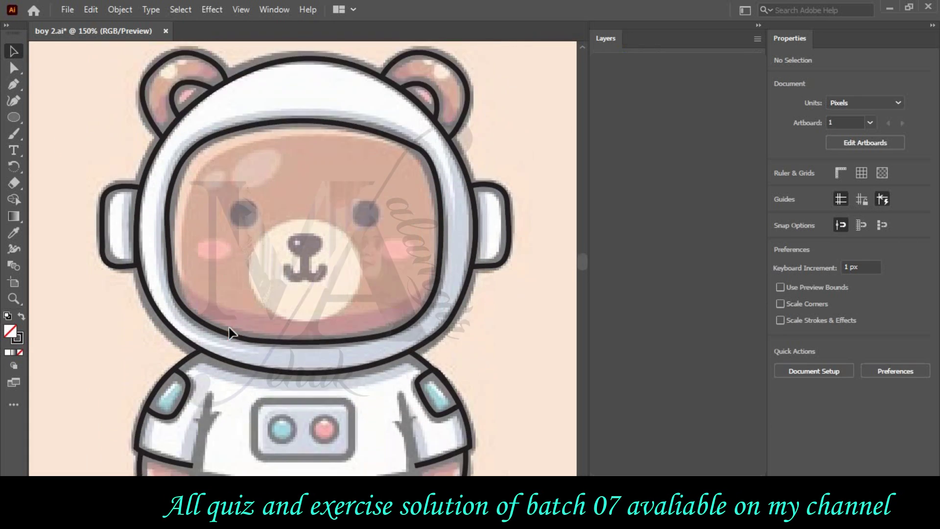
scroll(228, 327, "down", 4)
left_click(13, 84)
left_click(47, 99)
left_click_drag(14, 117, 49, 117)
left_click_drag(254, 285, 352, 343)
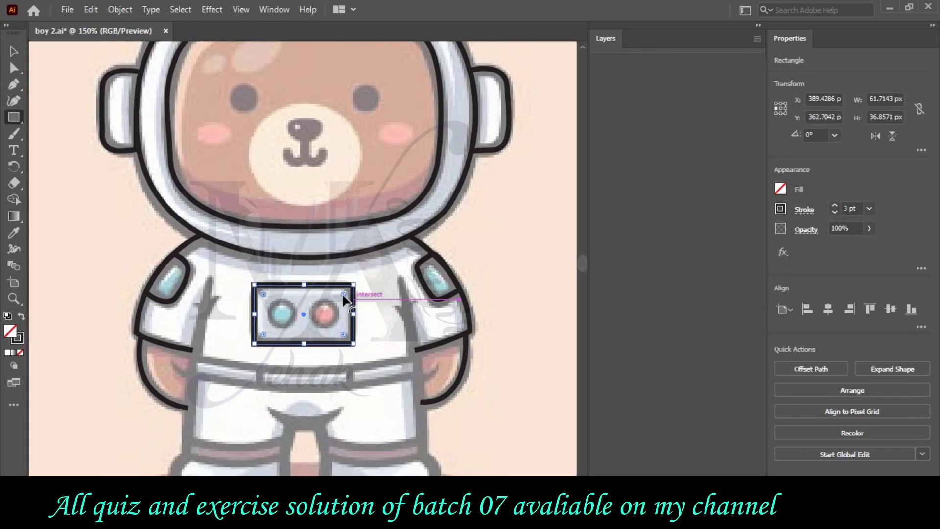
key("ctrl+shift+a")
Draw a circle about 14 px wide around the blue chest button and a matching one around the red button
key("l")
left_click_drag(269, 300, 295, 325)
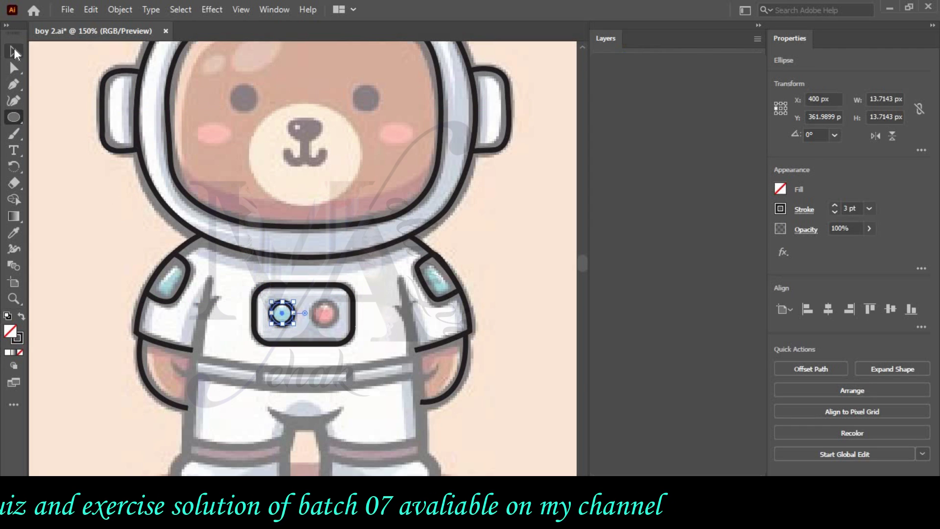
key("ctrl+shift+a")
Trace the left side of the suit from below the shoulder down to the shoe with the Pen tool
key("p")
scroll(210, 181, "down", 3)
left_click(210, 178)
left_click_drag(188, 358, 190, 457)
Trace the left shoe and the inner edge of the left leg up across the crotch
left_click(188, 357)
left_click_drag(191, 393, 232, 411)
left_click_drag(291, 381, 314, 364)
left_click(291, 381)
left_click_drag(290, 324, 290, 310)
left_click(317, 324)
Trace the inner edge of the right leg, the right shoe and the suit's right side up to below the shoulder
left_click_drag(325, 374, 328, 392)
left_click_drag(416, 396, 412, 348)
left_click_drag(399, 179, 378, 90)
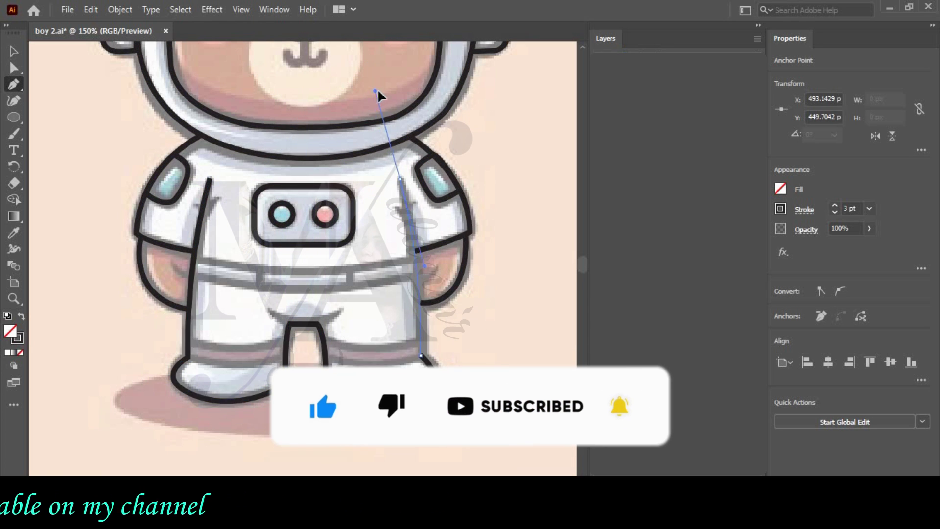
key("v")
key("ctrl+shift+a")
Draw a curved line across the waist between the two side seams as the belt's upper edge
left_click(15, 86)
left_click(194, 256)
left_click_drag(415, 258, 492, 226)
key("v")
key("Down")
key("Down")
key("Down")
key("Down")
key("Down")
key("Down")
key("Down")
key("Down")
key("Down")
key("Down")
key("Down")
key("Down")
key("Down")
key("Down")
key("Down")
key("Down")
key("Down")
key("Down")
key("Down")
key("Down")
key("ctrl+z")
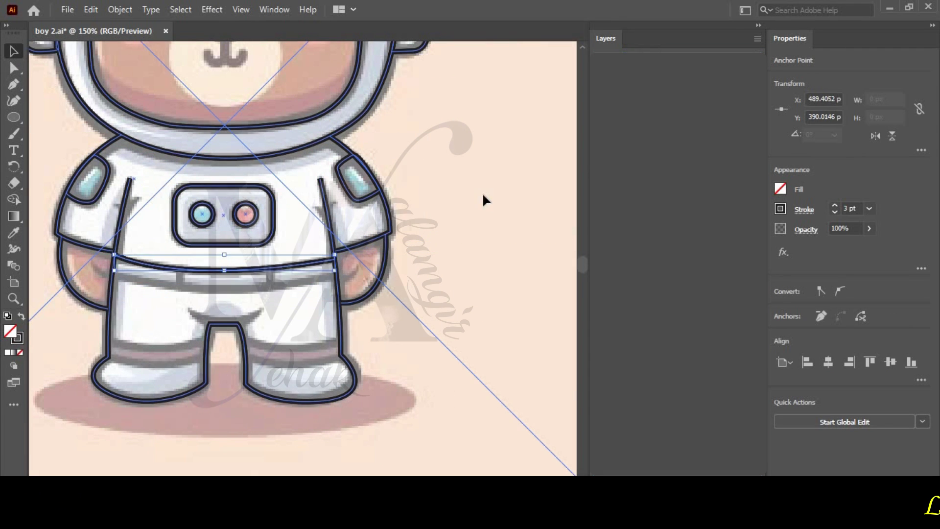
Duplicate the curved belt line in place and move the copy down to form the belt's lower edge
key("ctrl+c")
key("ctrl+f")
key("Down")
key("Down")
key("Down")
key("Down")
key("Down")
key("Down")
key("Down")
key("Down")
key("Down")
key("Down")
key("Down")
key("Down")
key("Down")
key("Down")
key("Down")
key("Down")
key("Down")
key("Down")
key("Down")
key("Down")
key("ctrl+shift+a")
Draw the short vertical lines across the belt that mark the sides of its middle section
scroll(393, 348, "left", 2)
scroll(392, 348, "left", 1)
key("p")
left_click(278, 268)
left_click(277, 288)
key("Escape")
Draw a downward-curving crease line above the crotch between the two legs
left_click(286, 309)
mouse_move(361, 309)
left_mouse_down()
mouse_move(440, 272)
mouse_move(401, 283)
left_mouse_up()
left_click(51, 76, "ctrl")
Trace the curved upper and lower edges of the stripe bands above both shoes
left_click(208, 338)
left_click_drag(306, 341, 395, 324)
left_click(306, 340)
left_click(305, 356)
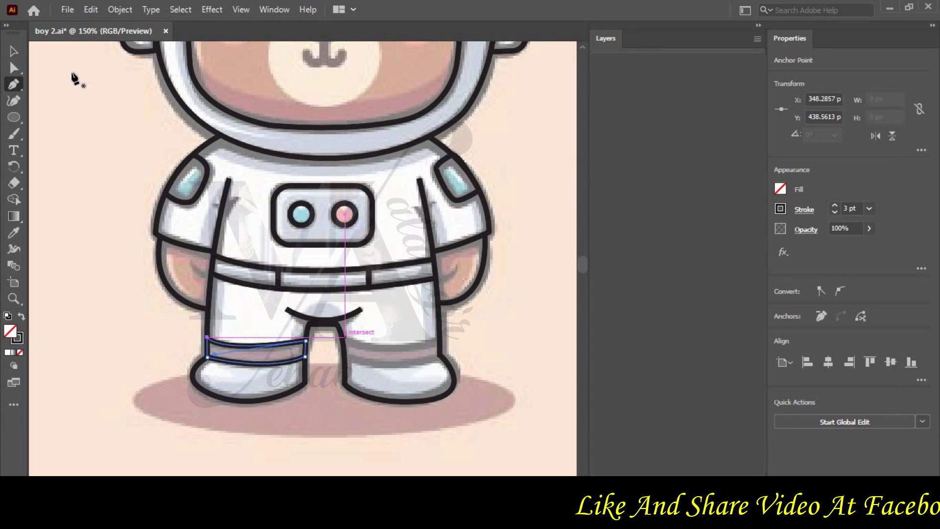
key("v")
key("ctrl+a")
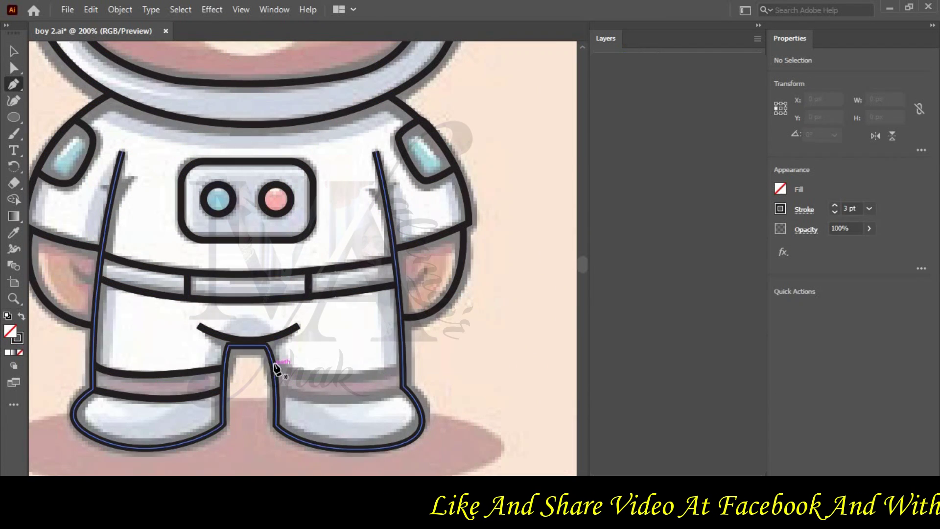
left_click_drag(403, 387, 503, 342)
left_click_drag(276, 387, 211, 367)
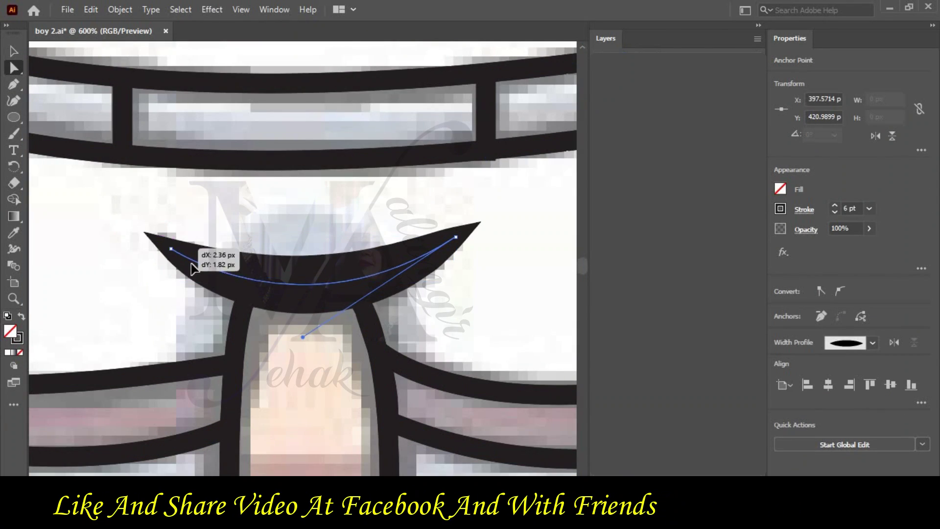
Taper the crotch crease at both ends with a 5 pt stroke and reshape its curve to match the reference
left_click_drag(185, 244, 293, 347)
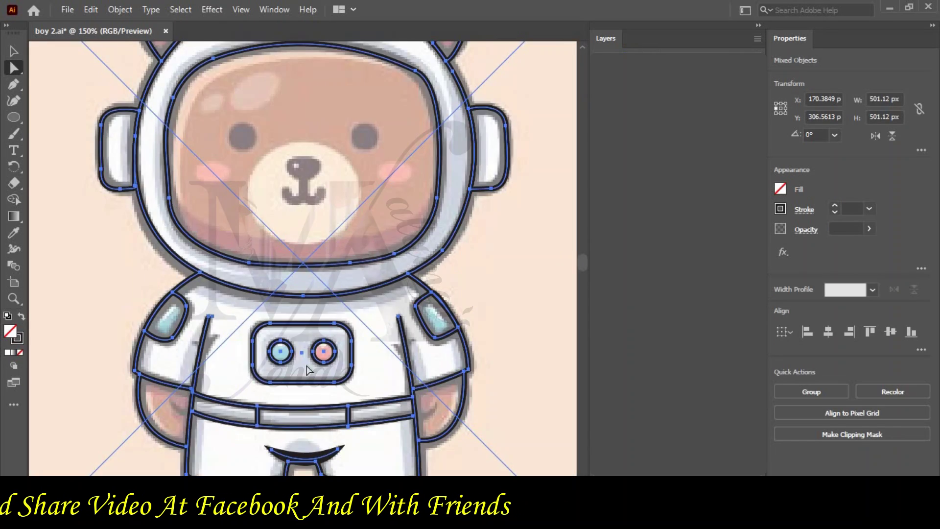
scroll(307, 369, "down", 9)
left_click(395, 354)
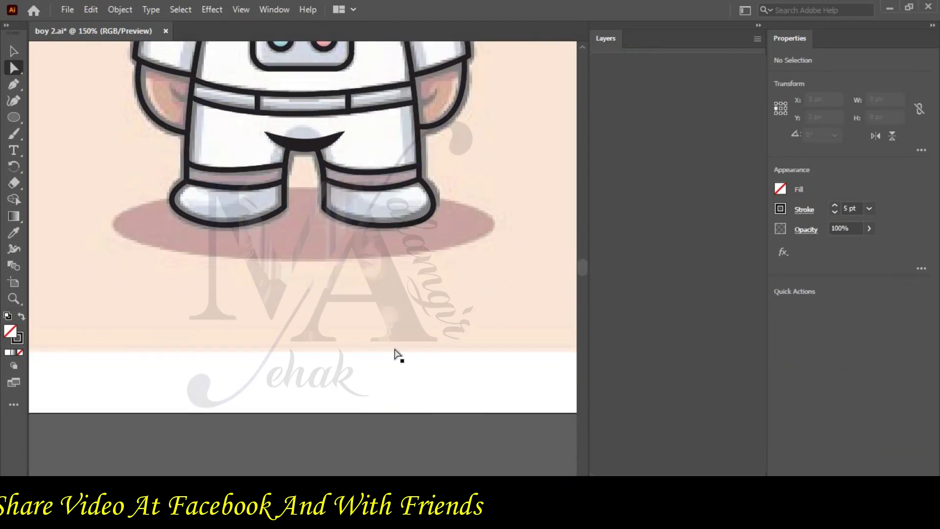
Try to draw a curved crease off the suit's left seam with a 1 pt stroke and a one-sided tapered width profile
scroll(481, 470, "up", 7)
key("ctrl+a")
scroll(155, 264, "up", 2)
left_click(14, 84)
left_click(283, 237)
left_click_drag(234, 332, 218, 424)
left_click(835, 212)
left_click(805, 209)
left_click(773, 422)
left_click(771, 306)
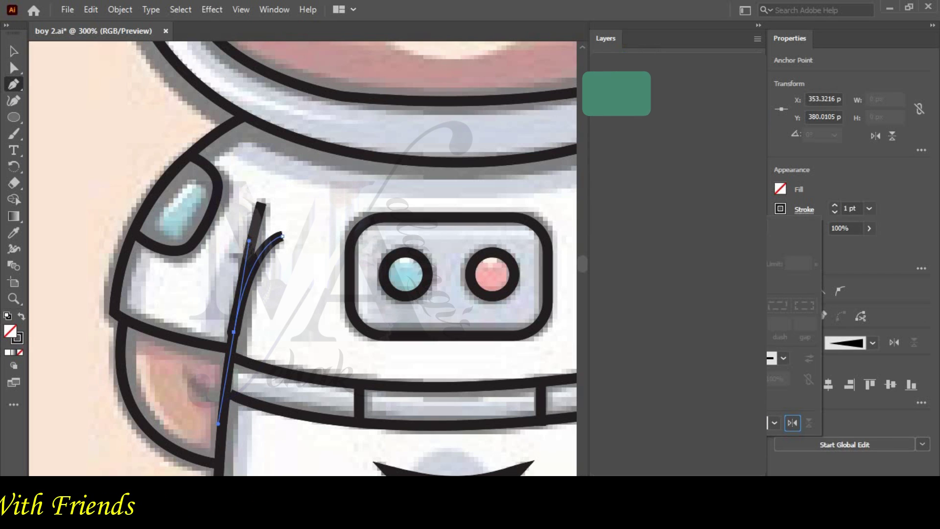
Try a width profile tapered at both ends on the left seam's crease and reduce its stroke to 1 pt
left_click(11, 52)
key("ctrl+a")
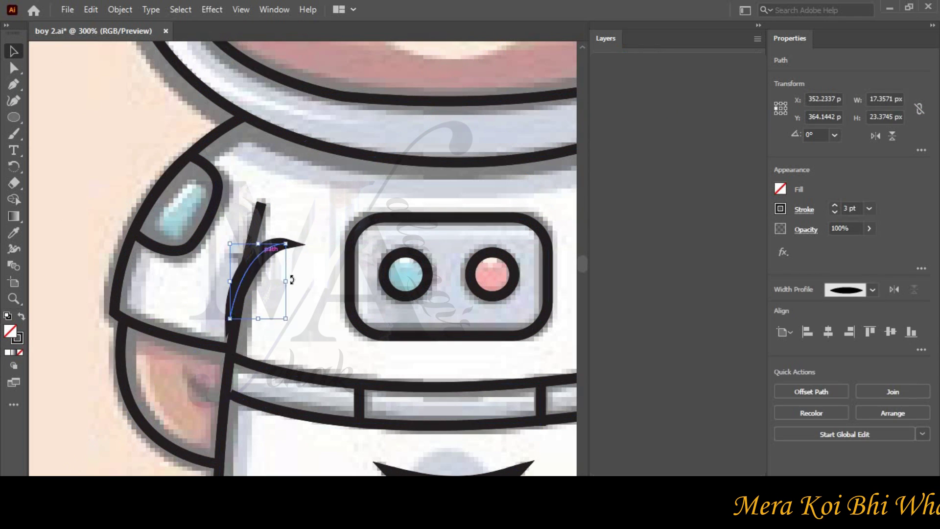
left_click_drag(268, 266, 269, 273)
left_click(834, 211)
left_click(835, 211)
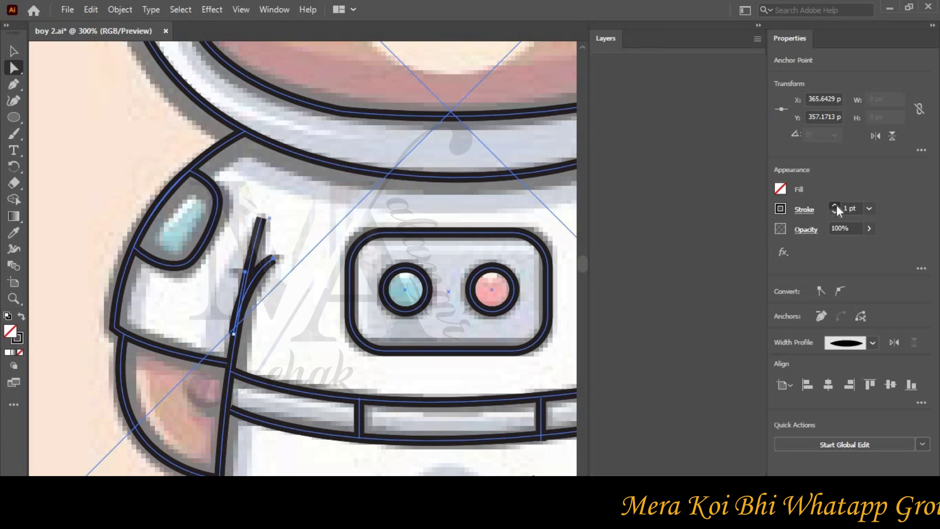
Redraw a shorter curved 1 pt crease branching from the left seam toward the chest panel
scroll(266, 317, "up", 3)
left_click(260, 266)
mouse_move(304, 160)
left_mouse_down()
mouse_move(279, 262)
mouse_move(235, 271)
left_mouse_up()
left_click_drag(163, 461, 176, 402)
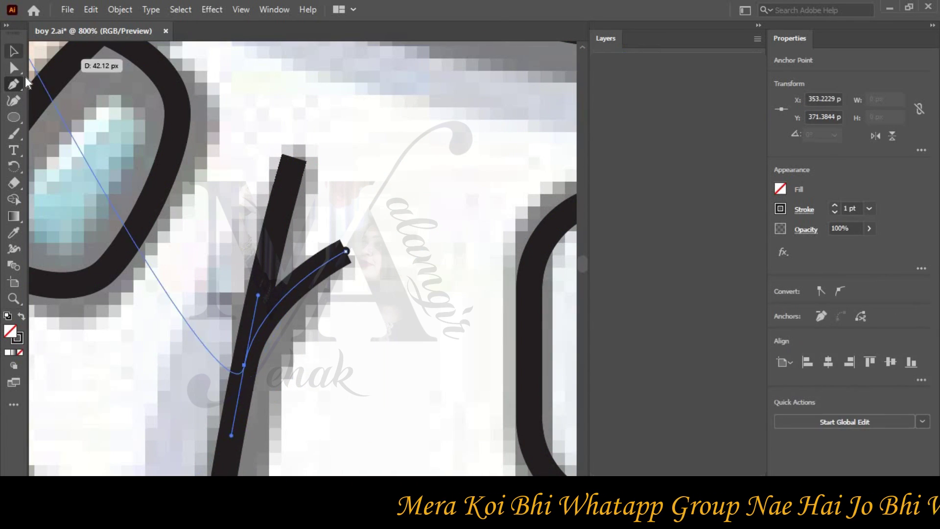
scroll(210, 184, "down", 2)
Taper the redrawn crease at both ends and pull its outer end in closer to the left seam
left_click_drag(270, 204, 261, 249)
key("a")
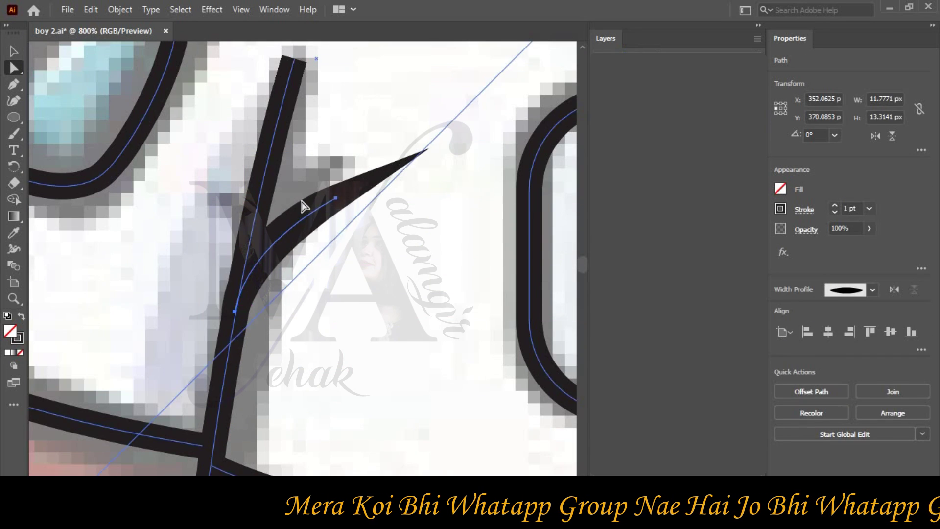
left_click_drag(336, 197, 285, 202)
left_click(234, 311)
Draw a second tapered 1 pt crease branching from the left seam toward the sleeve and adjust its anchor points
left_click_drag(247, 243, 237, 206)
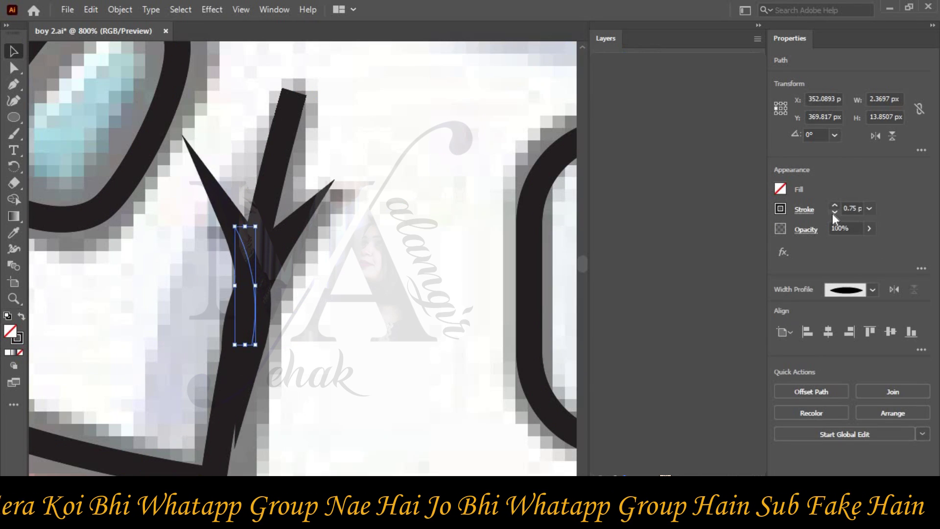
left_click(834, 206)
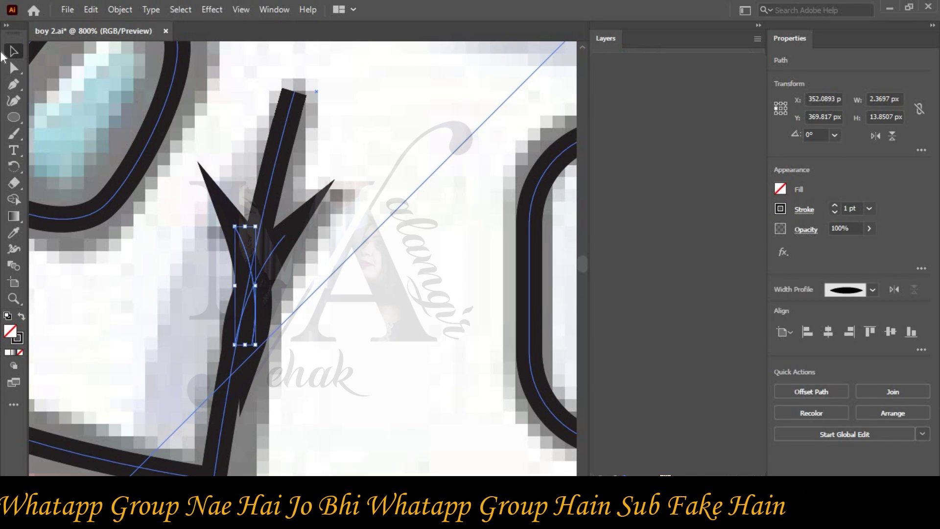
left_click(13, 67)
left_click_drag(254, 253, 269, 277)
key("ctrl+z")
key("ctrl+z")
left_click_drag(251, 222, 242, 212)
left_click_drag(242, 293, 249, 293)
Select both creases on the left seam and copy them to the matching place on the right seam
key("ctrl+a")
key("ctrl+minus")
key("ctrl+minus")
key("ctrl+minus")
key("ctrl+minus")
key("ctrl+minus")
key("ctrl+equal")
key("ctrl+equal")
scroll(240, 324, "down", 4)
left_click(96, 247)
left_click(101, 247, "shift")
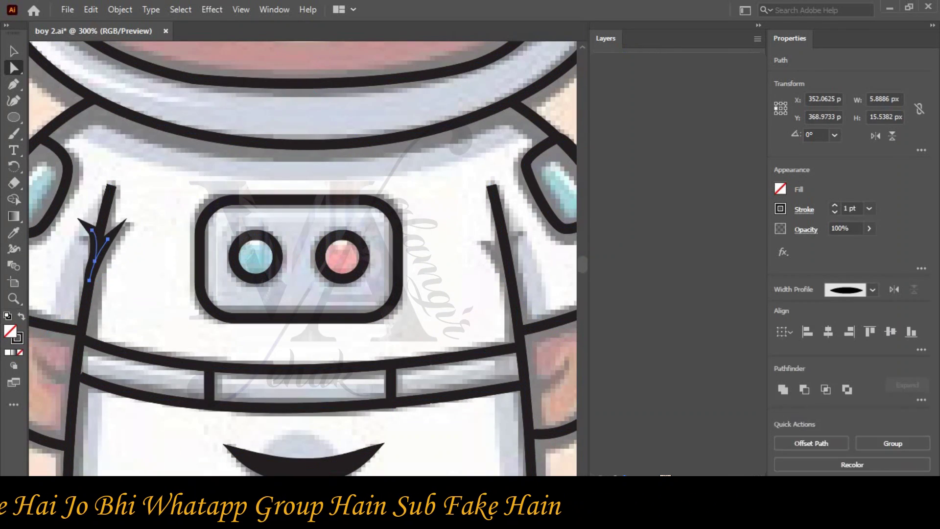
key("shift+Left")
Reshape and reposition the copied creases so they branch out on both sides of the right seam
key("ctrl+equal")
key("ctrl+equal")
scroll(493, 292, "left", 2)
left_click(366, 247)
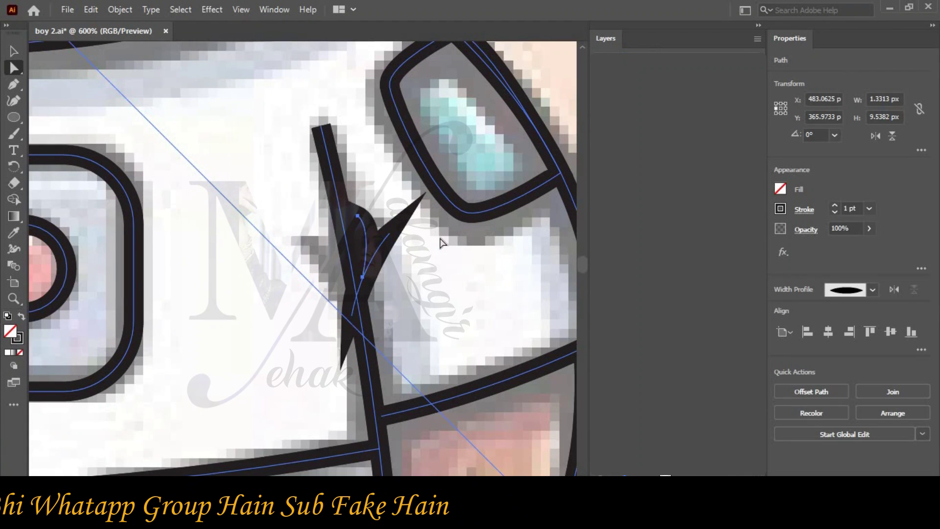
left_click_drag(234, 277, 255, 286)
left_click_drag(250, 237, 353, 308)
key("v")
key("a")
left_click_drag(363, 272, 348, 256)
key("v")
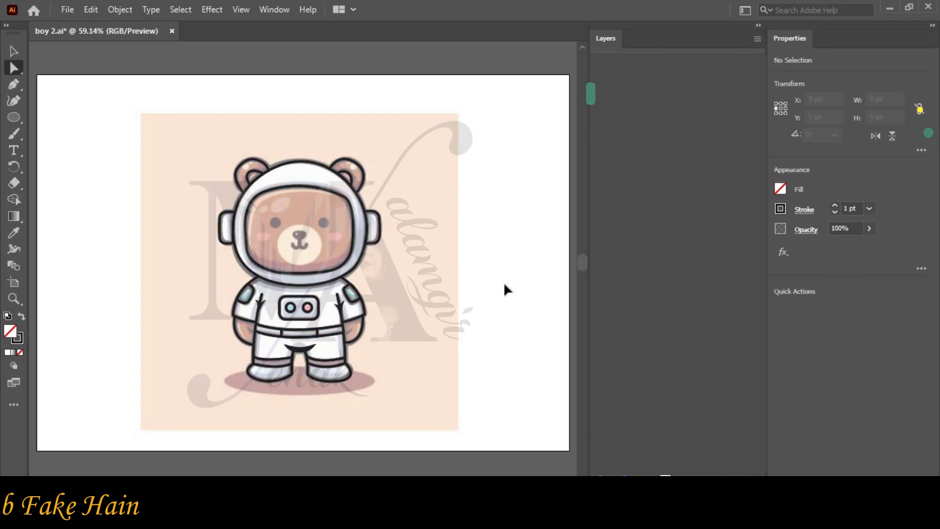
Draw a circle over the eye on the left side of the bear's face
key("ctrl+plus")
key("ctrl+plus")
key("ctrl+plus")
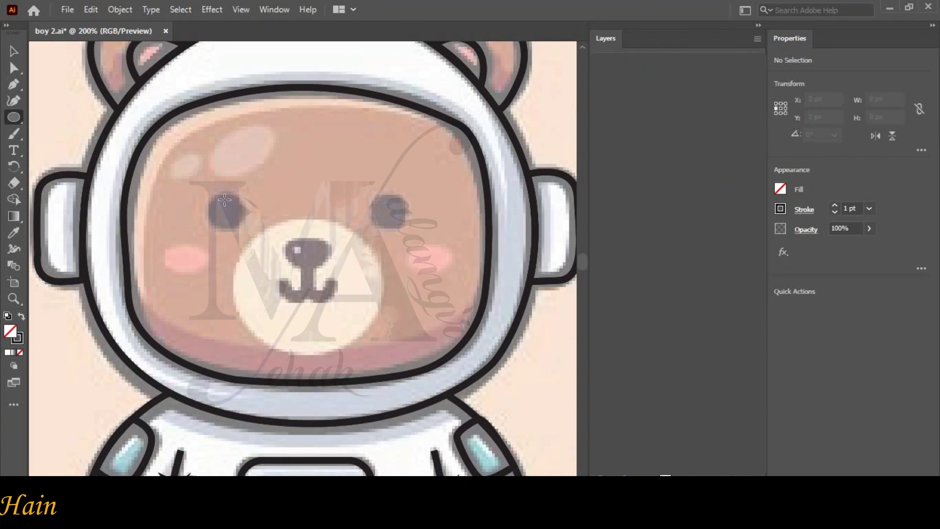
left_click_drag(214, 197, 247, 229)
Copy the eye circle horizontally onto the other eye and nudge the copy until it matches the reference
left_click(17, 52)
key("Left")
key("alt+Right")
key("shift+Right")
key("shift+Right")
key("shift+Right")
key("shift+Right")
key("shift+Right")
key("shift+Right")
key("shift+Right")
key("shift+Right")
key("shift+Right")
key("shift+Left")
key("Left")
key("Left")
key("Left")
key("Left")
key("Left")
key("Left")
key("Left")
Draw an ellipse for the large visor highlight, then move and tilt it above the left eye
left_click(13, 117)
mouse_move(293, 146)
left_mouse_down()
mouse_move(329, 153)
mouse_move(366, 177)
left_mouse_up()
key("v")
left_click_drag(343, 147, 254, 141)
left_click_drag(279, 172, 275, 139)
Reshape the tilted highlight ellipse by moving its anchor points to match the reference highlight
key("ctrl+=")
key("ctrl+=")
key("ctrl+=")
left_click(262, 137)
left_click(309, 205)
key("a")
left_click_drag(205, 313, 212, 311)
left_click_drag(275, 219, 259, 217)
left_click_drag(395, 209, 382, 213)
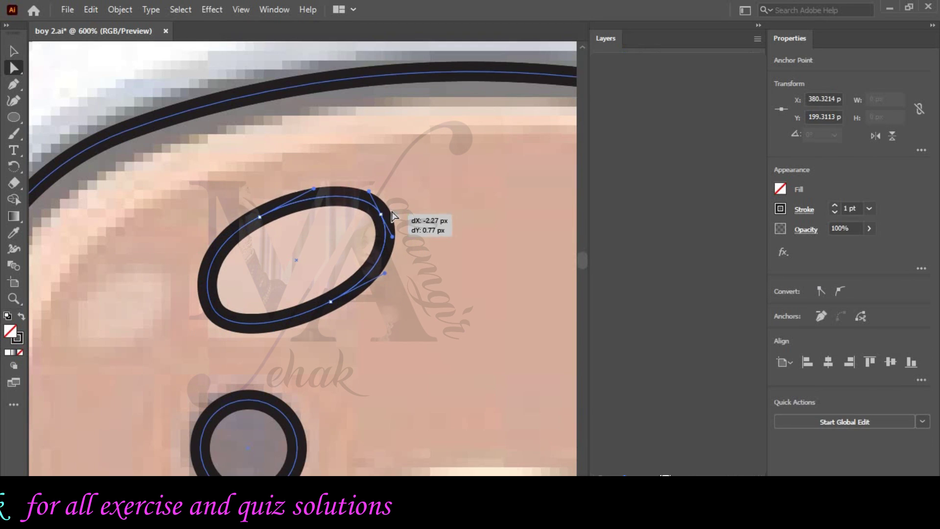
Fill the large visor highlight with pink and no stroke
key("ctrl+a")
key("ctrl+-")
key("ctrl+-")
key("ctrl+-")
key("ctrl+-")
left_click(255, 238)
double_click(781, 189)
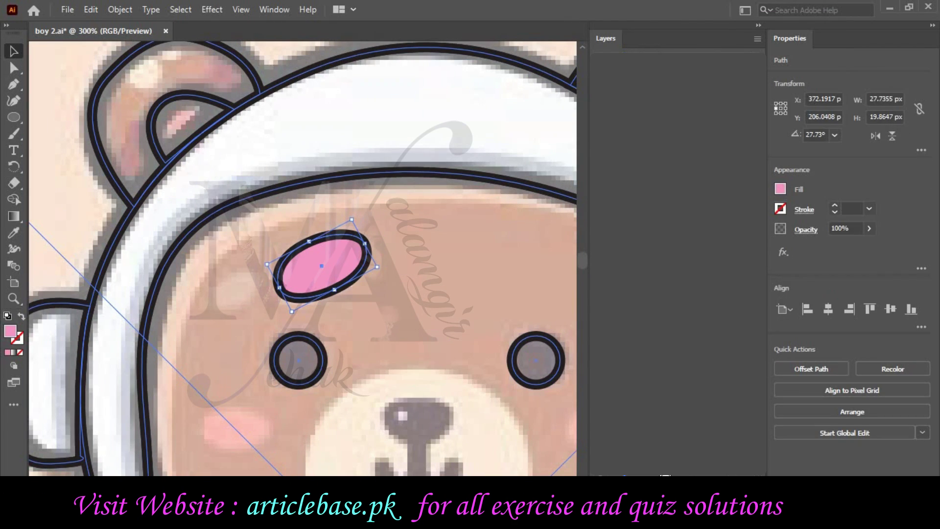
left_click(14, 352)
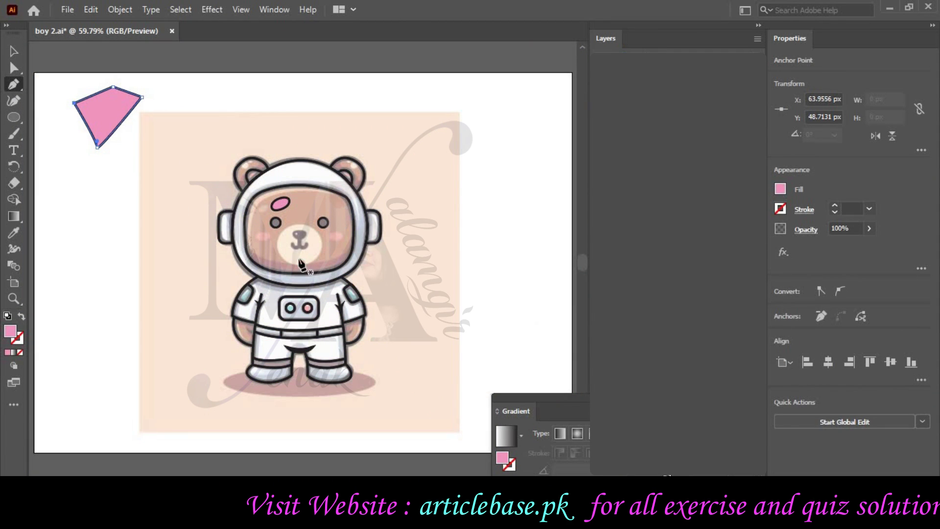
Copy the left cheek ellipse to the right cheek and place a smaller tilted copy beside the large visor highlight
key("v")
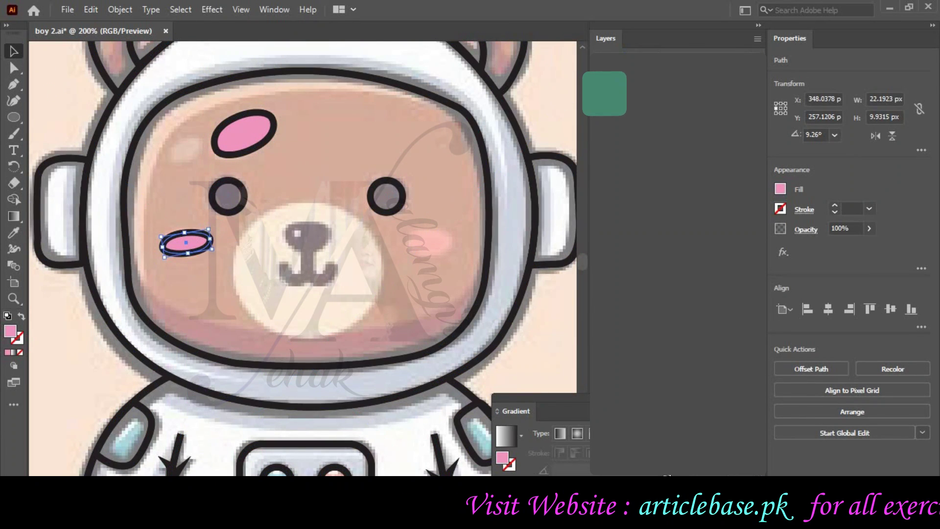
left_click_drag(186, 242, 433, 242)
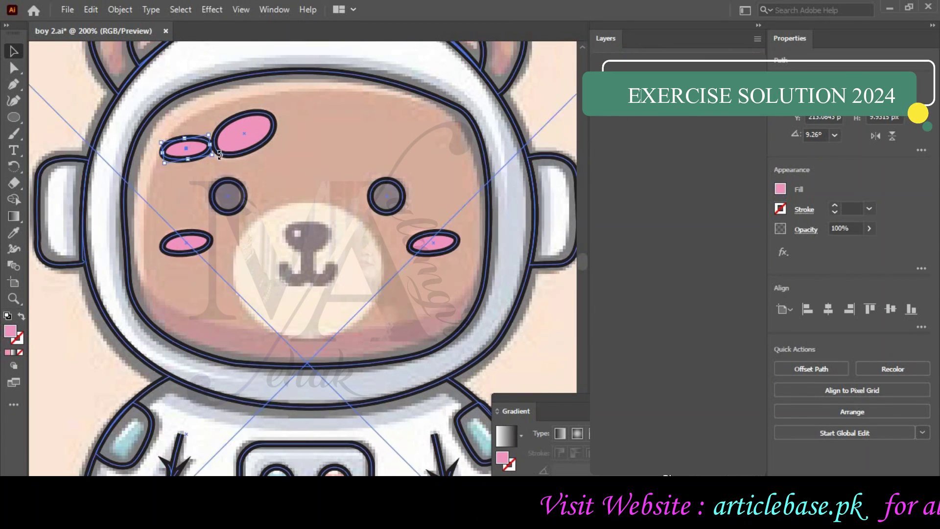
left_click_drag(185, 150, 188, 147)
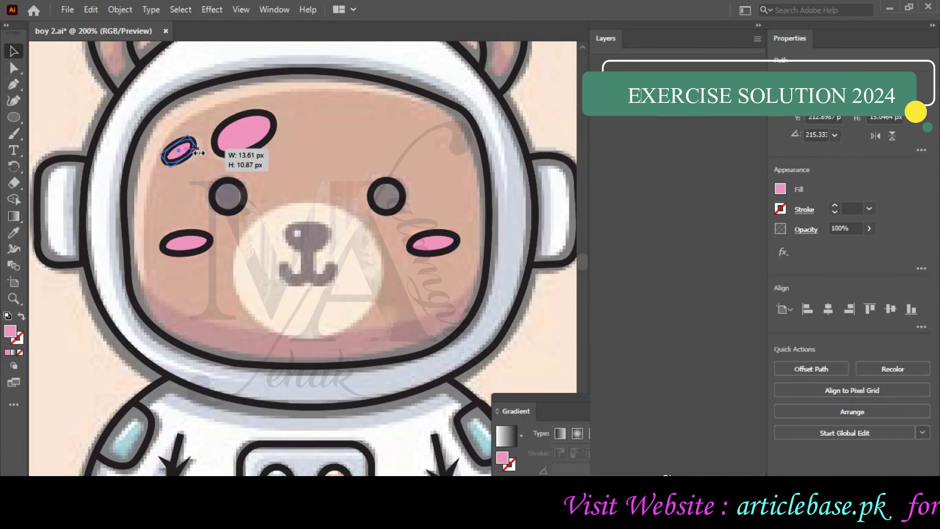
key("ctrl+shift+a")
Draw a pink ellipse about 66 by 58 px without a stroke and align it with the bear's muzzle
key("p")
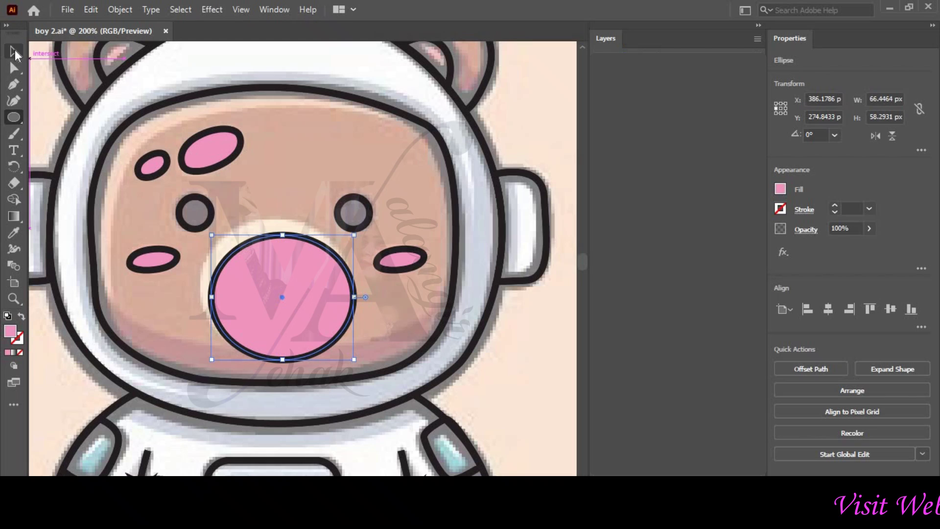
left_click(834, 205)
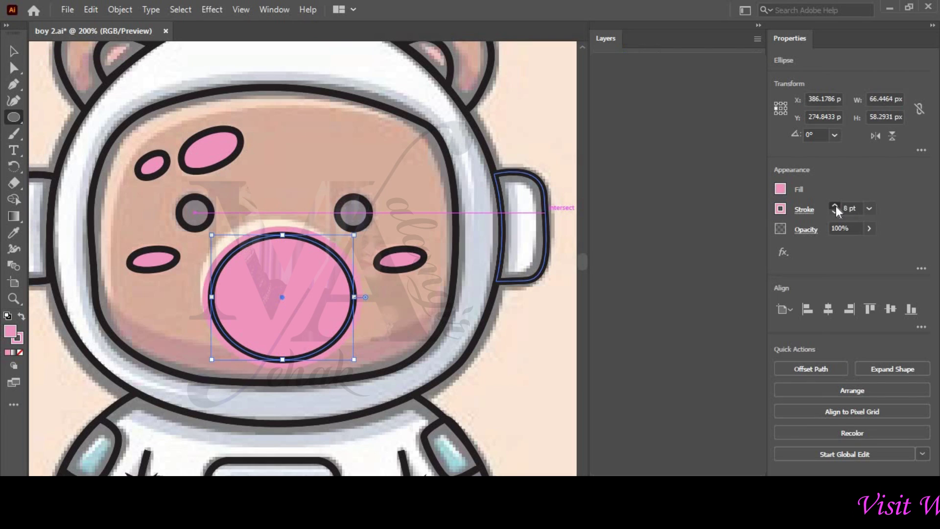
left_click(803, 209)
key("slash")
key("comma")
left_click(13, 51)
left_click_drag(288, 280, 281, 267)
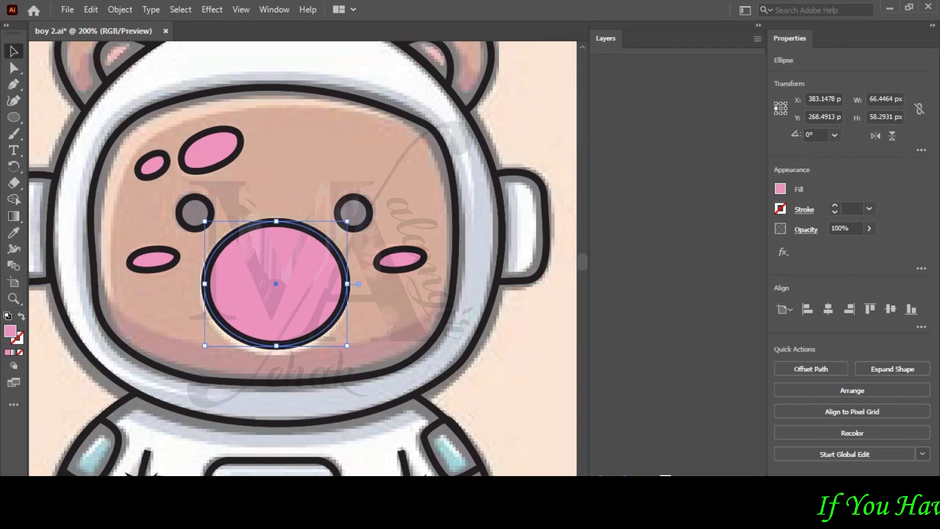
Trace the bear's nose and curved mouth with the Pen tool
key("ctrl+shift+a")
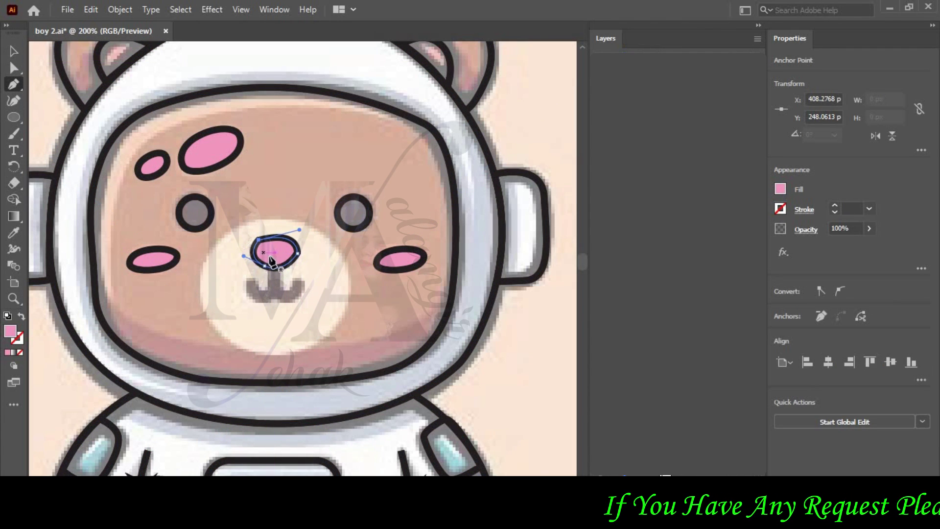
left_click_drag(276, 297, 304, 289)
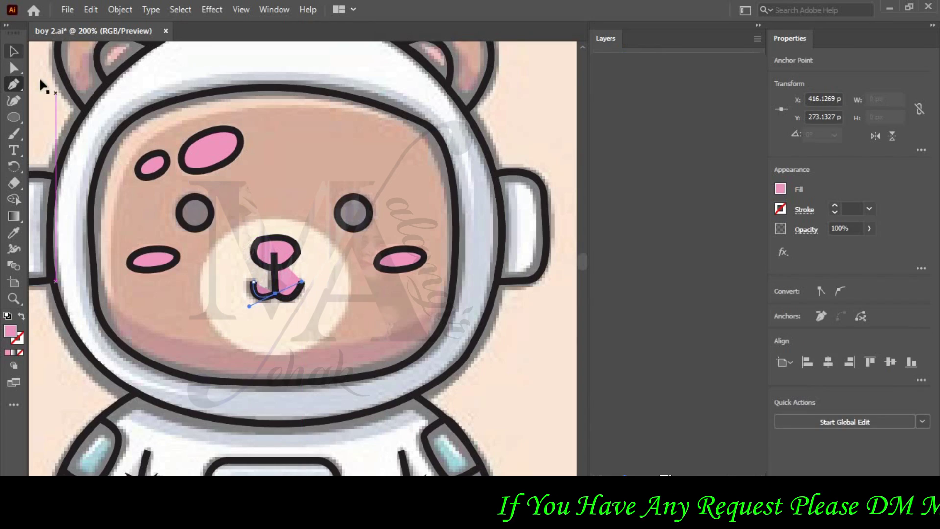
left_click(13, 51)
key("ctrl+minus")
key("ctrl+minus")
left_click(371, 60)
scroll(331, 200, "down", 3)
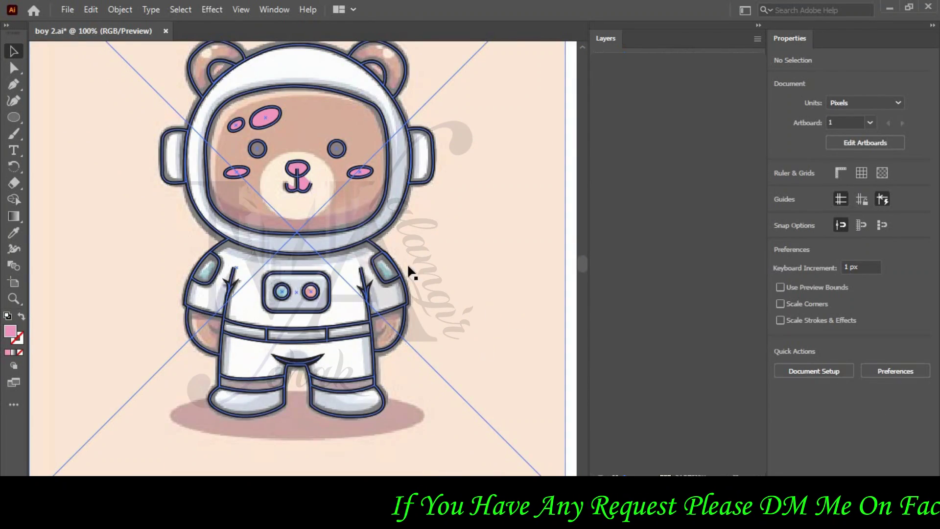
Trace the curved shadow band along the bottom of the visor as a closed pink shape
scroll(409, 265, "up", 3)
key("ctrl+plus")
key("ctrl+plus")
left_click(14, 84)
left_click(120, 259)
left_click_drag(276, 322, 407, 303)
left_click(467, 259)
mouse_move(285, 352)
left_mouse_down()
mouse_move(90, 340)
mouse_move(99, 350)
left_mouse_up()
left_click(120, 259)
left_click(13, 51)
Trace the highlight band along the visor's left and upper edge as a closed pink shape and select its right tip
scroll(73, 195, "up", 2)
left_click(14, 84)
left_click(125, 289)
left_click_drag(154, 165, 187, 127)
left_click(283, 125)
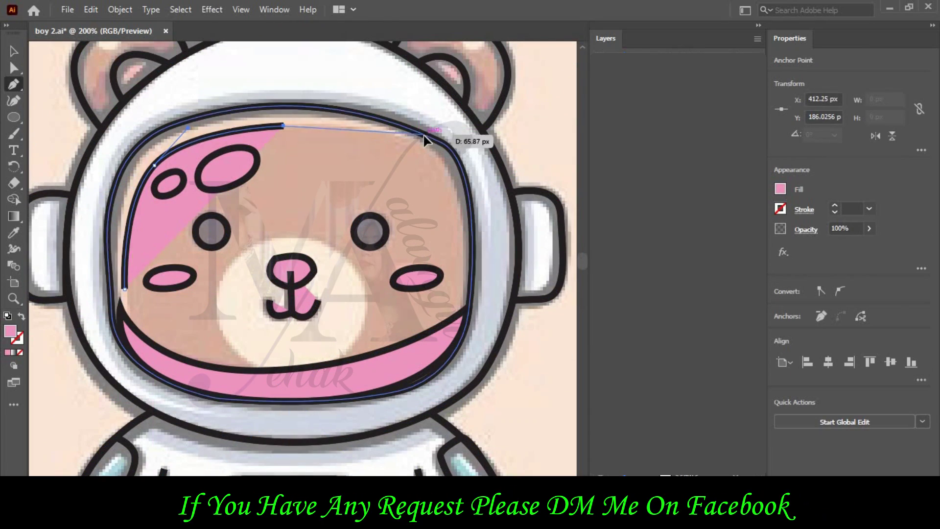
left_click(429, 135)
left_click_drag(264, 106, 186, 117)
left_click_drag(124, 161, 101, 193)
left_click(124, 288)
key("v")
key("ctrl+shift+a")
scroll(301, 258, "right", 1)
key("a")
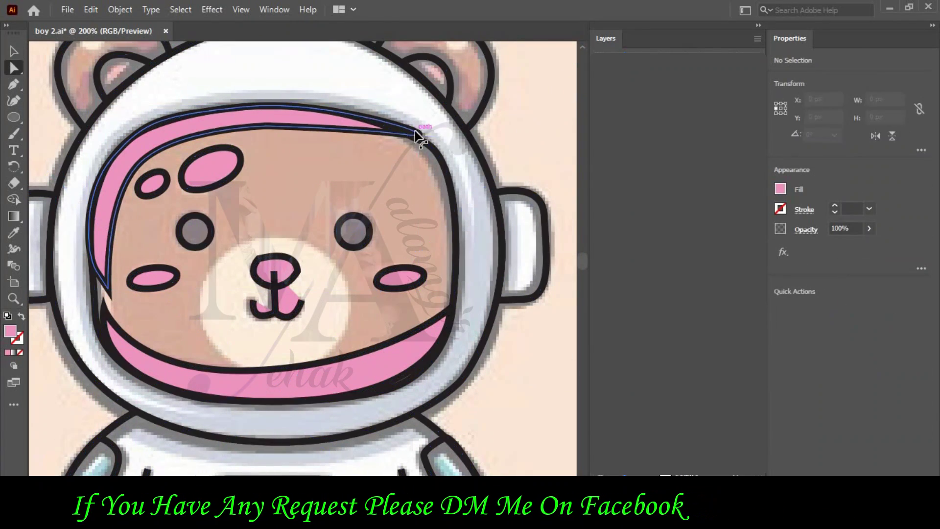
left_click(415, 133)
left_click(13, 51)
Draw a pink ellipse about 241 by 43 px over the ground shadow beneath the feet
scroll(130, 279, "left", 1)
scroll(130, 279, "down", 5)
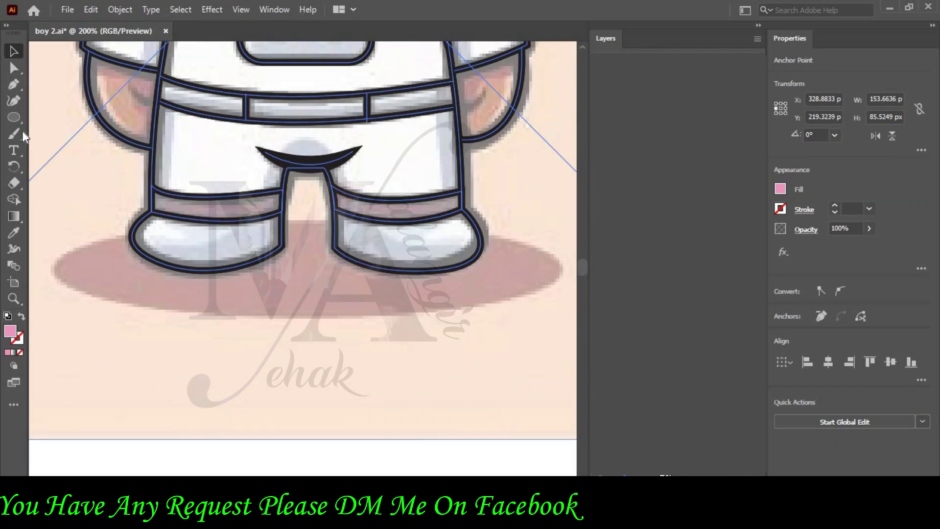
left_click(14, 118)
left_click_drag(48, 221, 567, 314)
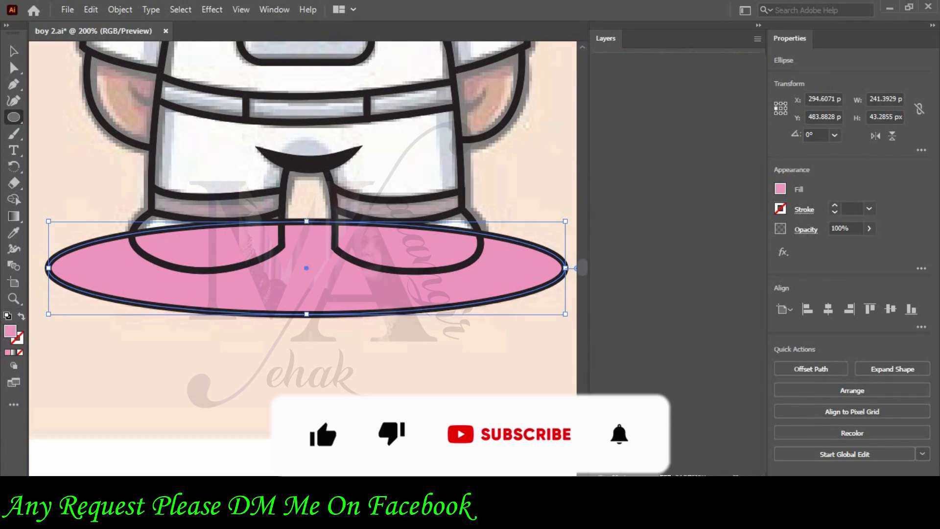
key("ctrl+shift+a")
Trace the left shoe with the Pen tool along its existing outline
left_click(237, 136)
key("Escape")
key("v")
scroll(386, 251, "up", 3)
left_click(333, 274)
key("p")
left_click(151, 278)
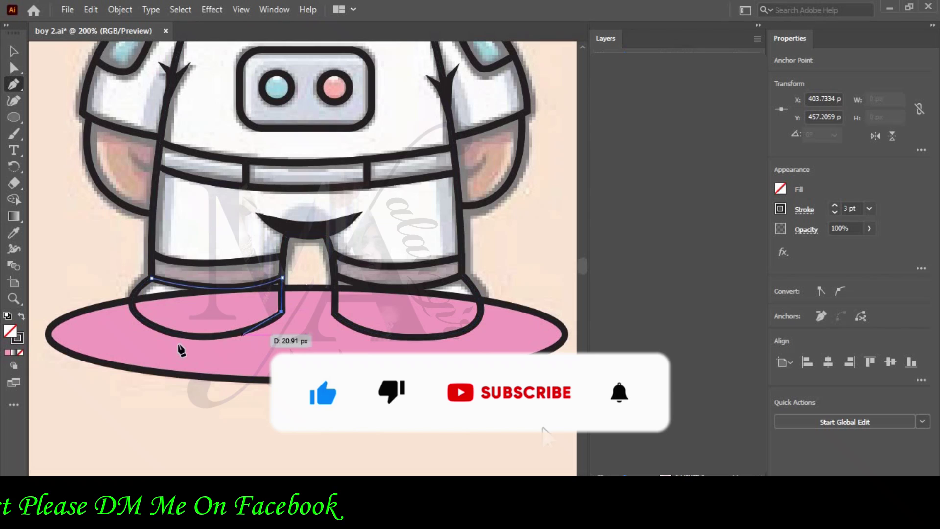
left_click_drag(177, 333, 110, 323)
Fill the traced left shoe shape with light grey
double_click(10, 331)
left_click_drag(486, 147, 463, 94)
left_click(789, 67)
left_click(14, 51)
key("ctrl+a")
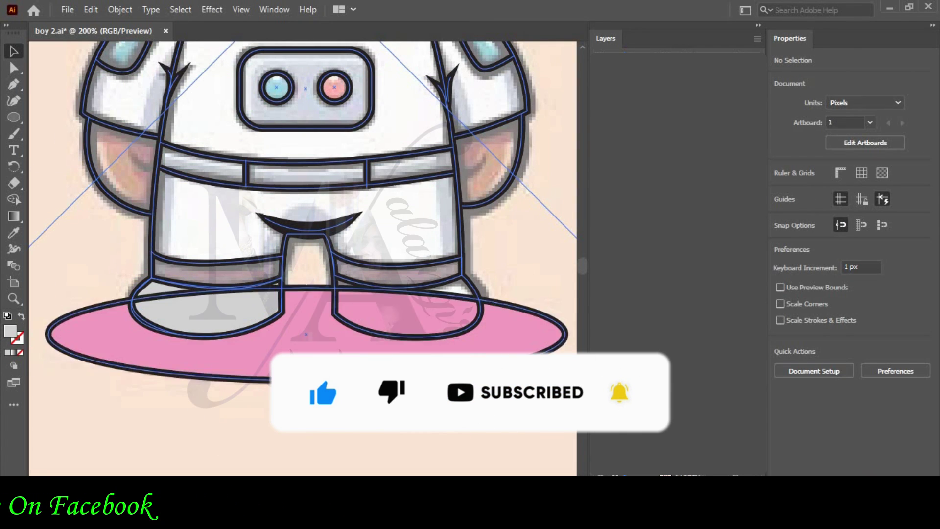
left_click(354, 380)
key("Delete")
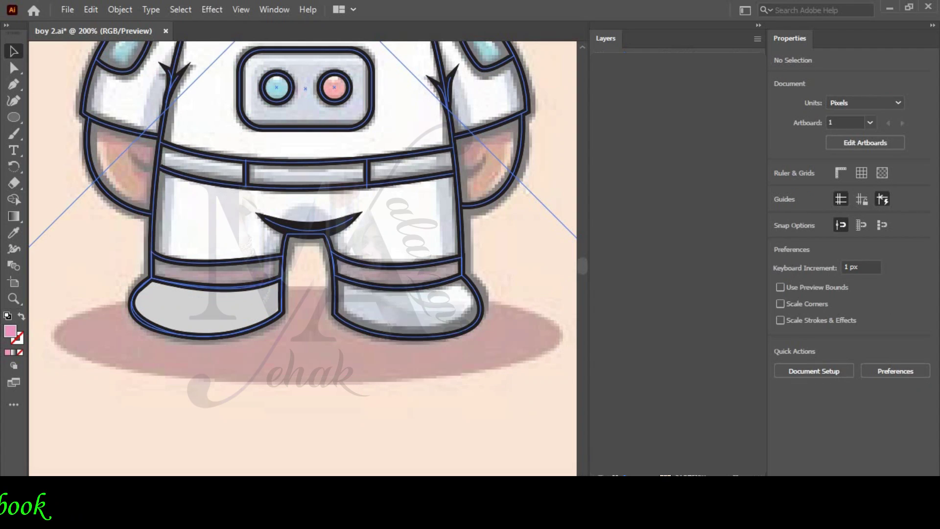
key("ctrl+z")
Trace the right shoe as a closed shape and fill it with light grey
key("p")
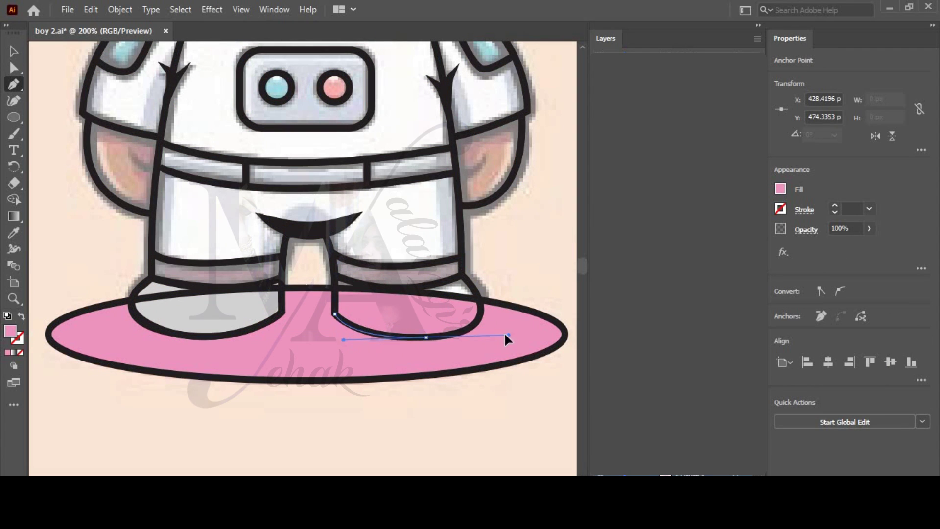
double_click(10, 331)
left_click(463, 104)
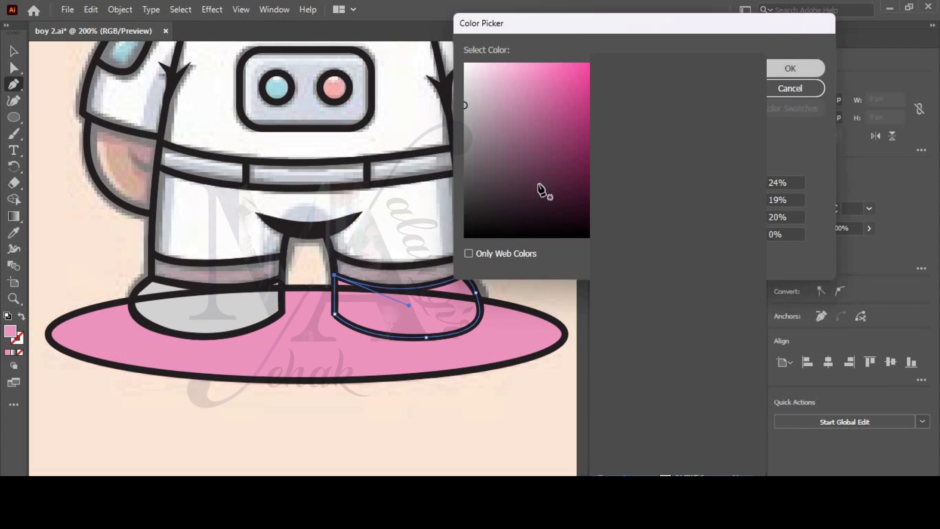
left_click(789, 67)
left_click(14, 51)
key("ctrl+a")
scroll(302, 411, "right", 1)
left_click(302, 411)
Draw a short curved crease with no fill inside each hand
scroll(302, 411, "up", 5)
key("p")
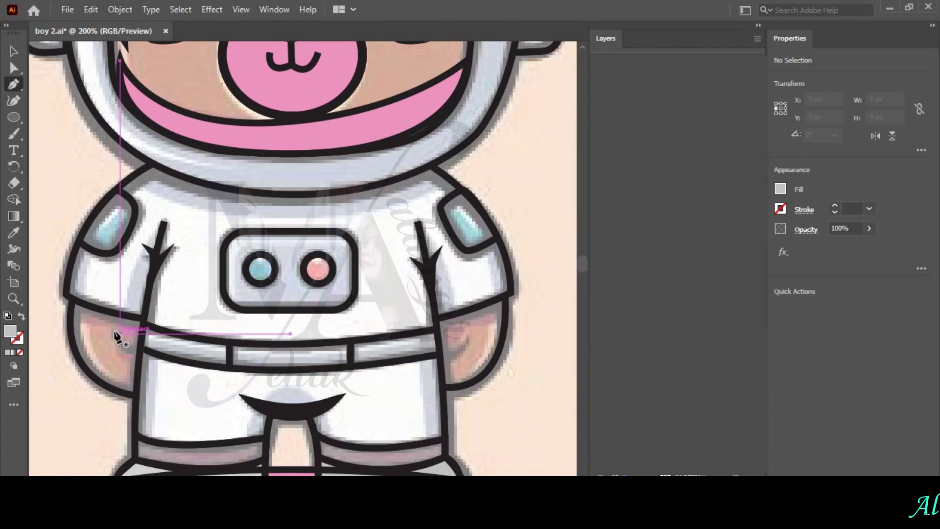
double_click(11, 331)
key("Escape")
left_click(20, 352)
left_click(14, 51)
double_click(469, 351)
left_click(800, 214)
left_click(836, 214)
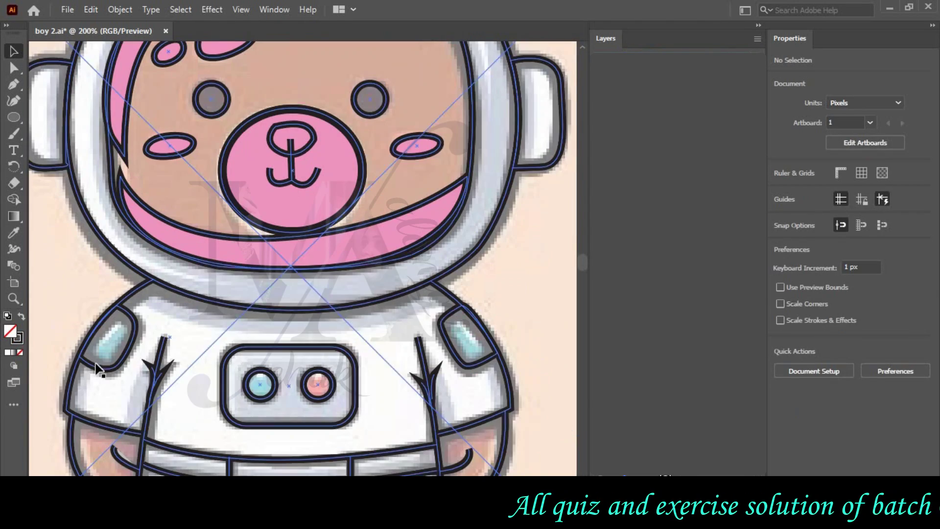
Fill the left shoulder patch with light grey and apply the same fill to the right shoulder patch
left_click(96, 364)
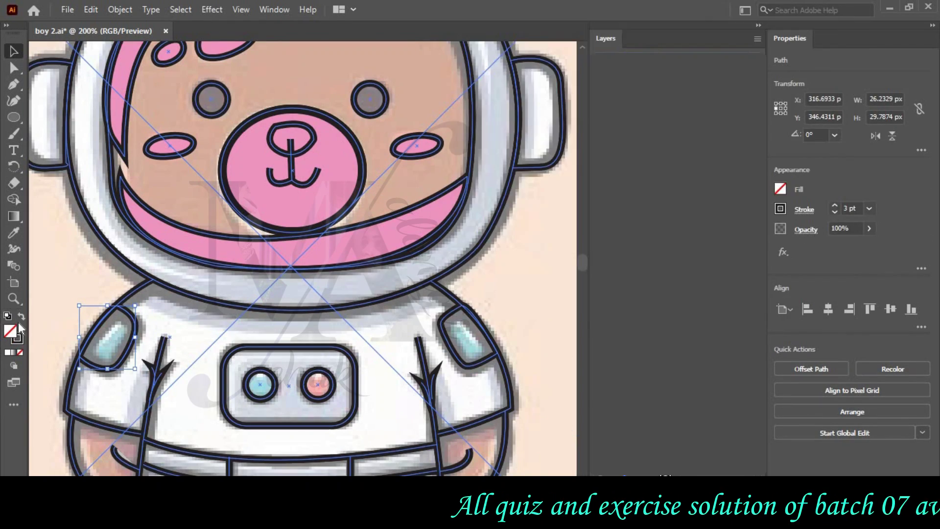
double_click(11, 330)
left_click(443, 325)
left_click(14, 233)
left_click(108, 338)
left_click(14, 51)
Fill the two chest panel buttons with the pink and light blue sampled from the reference picture
scroll(313, 294, "down", 2)
left_click(332, 302)
left_click(14, 233)
left_click(323, 304)
left_click(14, 51)
left_click(260, 288)
left_click(14, 233)
left_click(260, 302)
Fill the chest panel with the pale lavender grey sampled from the reference picture
left_click(13, 52)
left_click(237, 265)
left_click(14, 232)
left_click(70, 260)
left_click(14, 233)
left_click(14, 51)
scroll(345, 321, "up", 3)
left_click(345, 322)
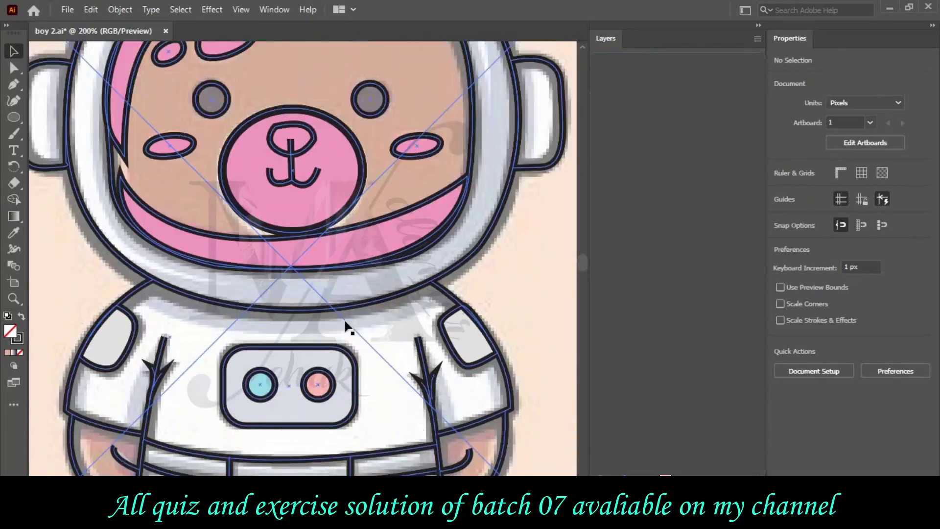
Fill the helmet's left earpiece with a pale lavender sampled from the reference, undoing the mistaken sample
scroll(345, 327, "up", 5)
left_click(137, 274)
left_click(13, 233)
left_click(162, 274)
key("ctrl+z")
left_click(131, 246)
left_click(14, 67)
scroll(347, 154, "down", 3)
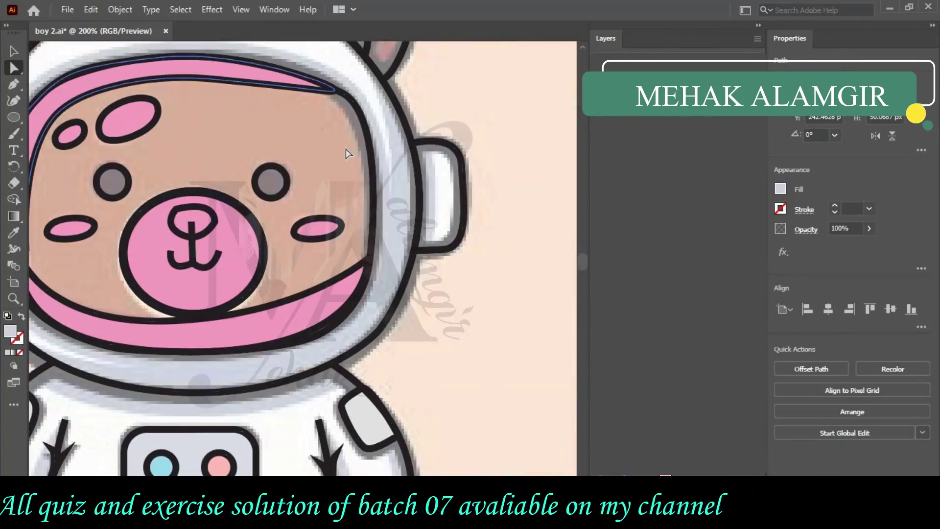
Fill the helmet's right earpiece with the pale lavender sampled with the Eyedropper tool
left_click(464, 205)
left_click(13, 233)
left_click(190, 441)
key("ctrl+a")
left_click(14, 68)
scroll(287, 214, "up", 4)
scroll(287, 214, "left", 7)
left_click(14, 52)
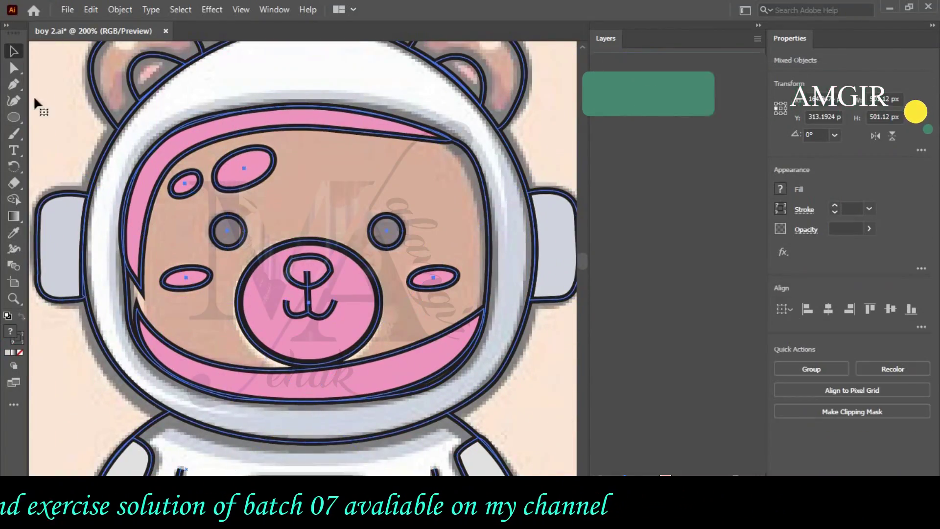
scroll(457, 220, "right", 7)
left_click(470, 221)
scroll(460, 225, "left", 7)
Trace the helmet shading's outer edge with the Pen tool around the visor, undoing the misplaced points
key("p")
left_click(131, 392)
left_click(245, 412)
key("ctrl+z")
key("ctrl+z")
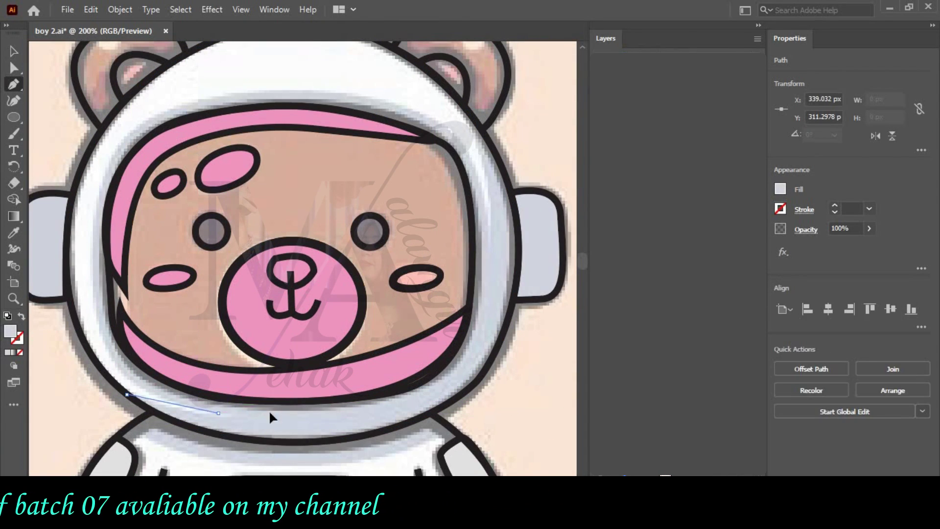
left_click_drag(464, 158, 492, 213)
left_click(491, 248)
left_click_drag(466, 115, 428, 39)
scroll(428, 206, "down", 6)
key("ctrl+z")
scroll(426, 283, "right", 4)
left_click_drag(351, 130, 323, 77)
left_click_drag(401, 249, 406, 287)
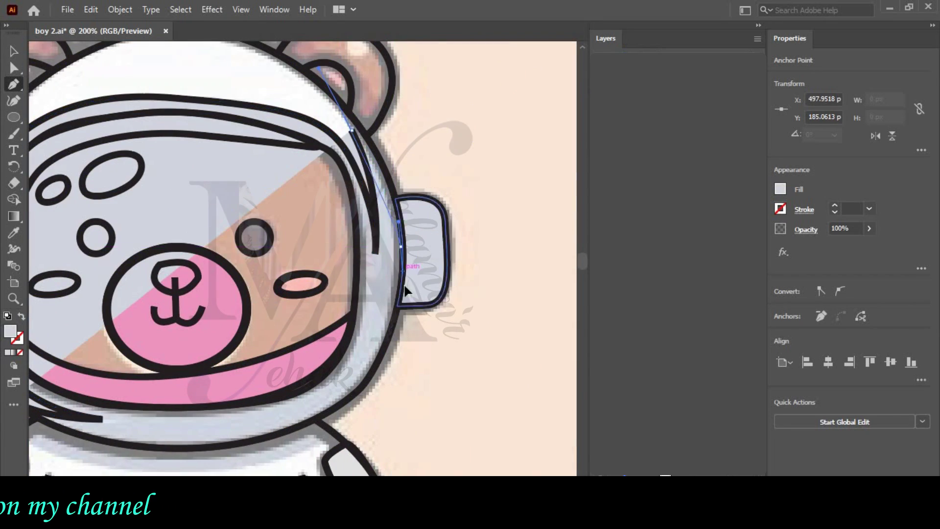
Close the pale lavender shading outline along the helmet's lower rim and send the shape to the back
scroll(406, 289, "left", 4)
scroll(401, 329, "down", 2)
left_click_drag(300, 280, 120, 242)
left_click(327, 249)
scroll(327, 250, "right", 7)
scroll(327, 249, "right", 7)
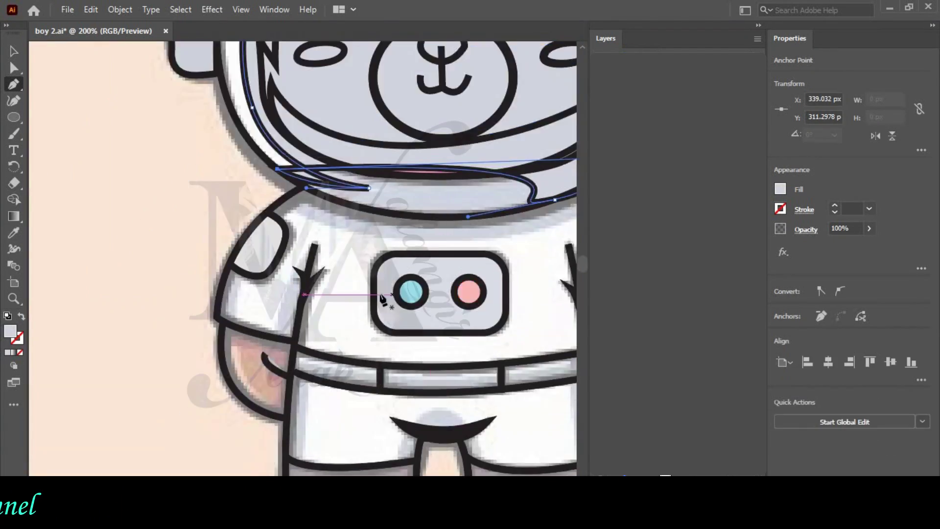
scroll(382, 298, "up", 3)
scroll(262, 327, "right", 5)
scroll(262, 327, "up", 1)
key("ctrl+shift+[")
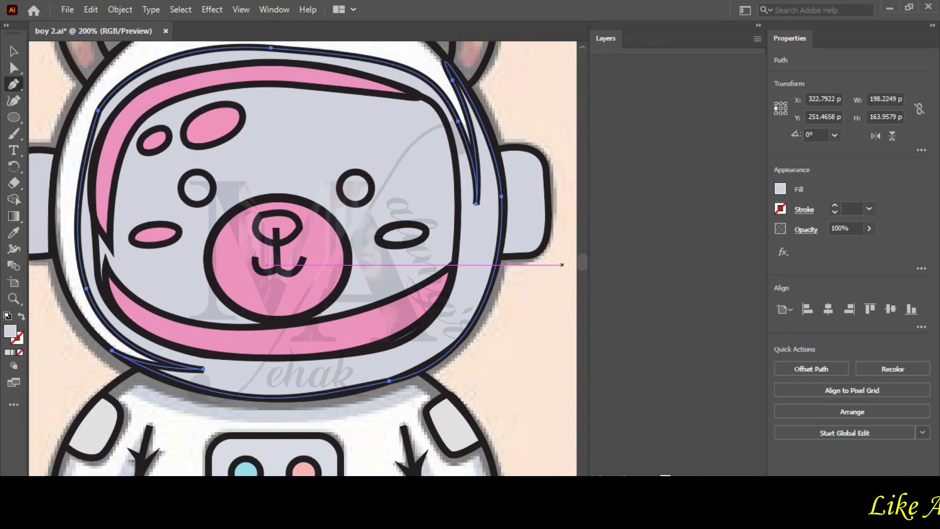
Fill the bear's face inside the visor with tan and deselect it
scroll(180, 331, "left", 3)
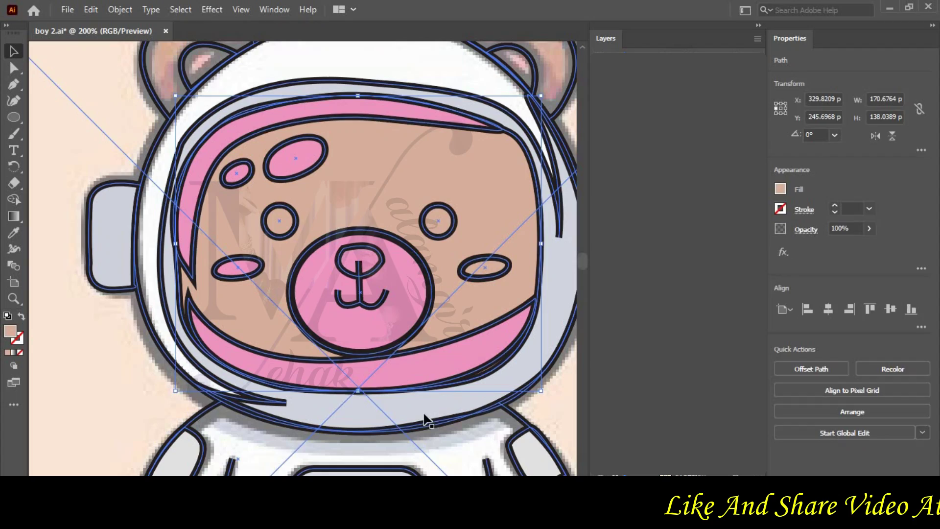
left_click(483, 409)
scroll(484, 409, "up", 3)
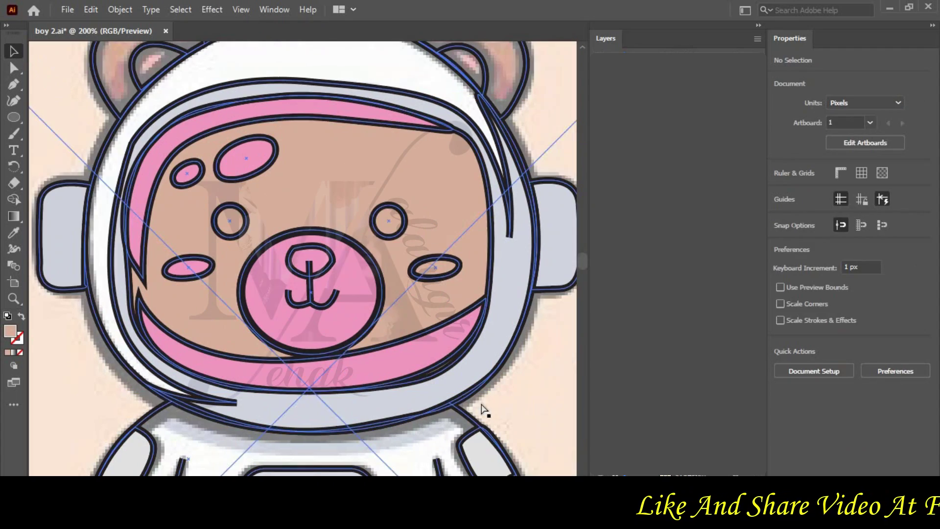
Fill both of the bear's eyes with white
left_click(389, 237)
double_click(11, 331)
left_click(465, 63)
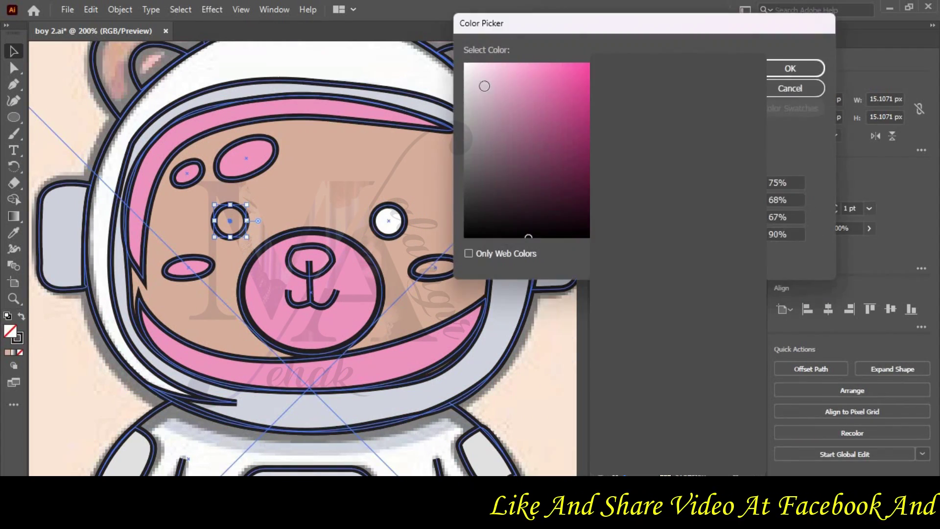
left_click(790, 69)
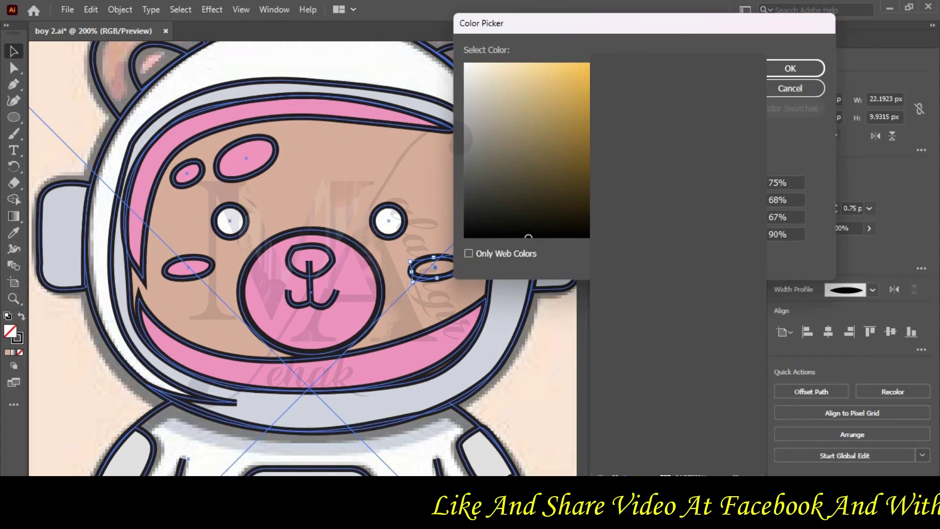
Fill the right cheek and the small forehead highlight with yellow, and the nose with dark grey
left_click(790, 69)
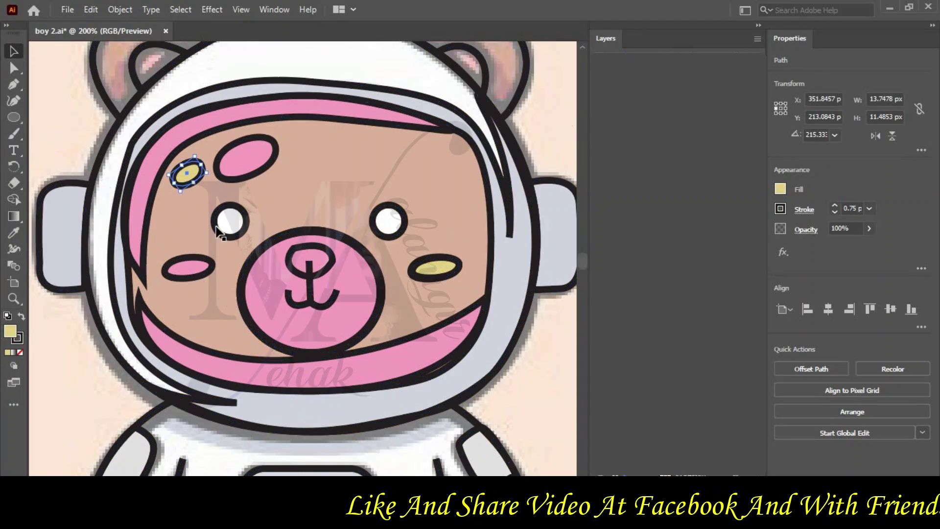
left_click(326, 226)
double_click(10, 332)
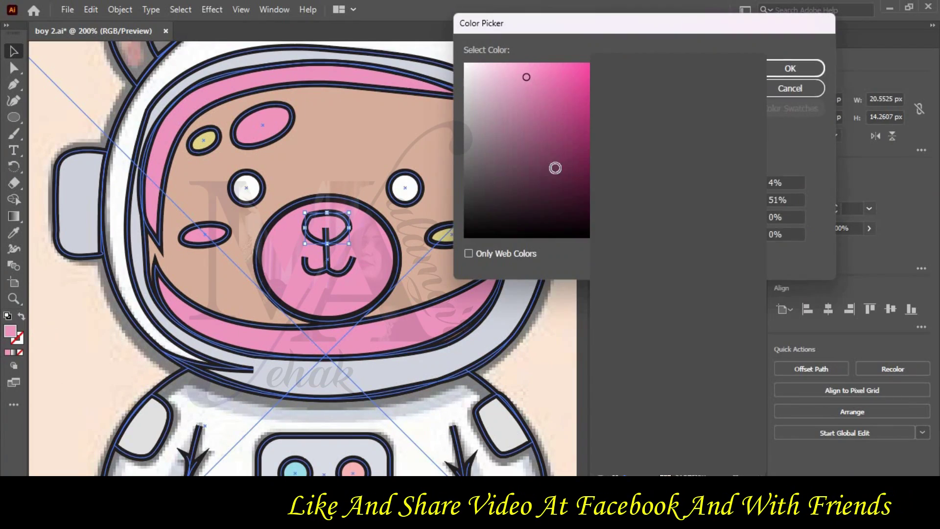
key("Return")
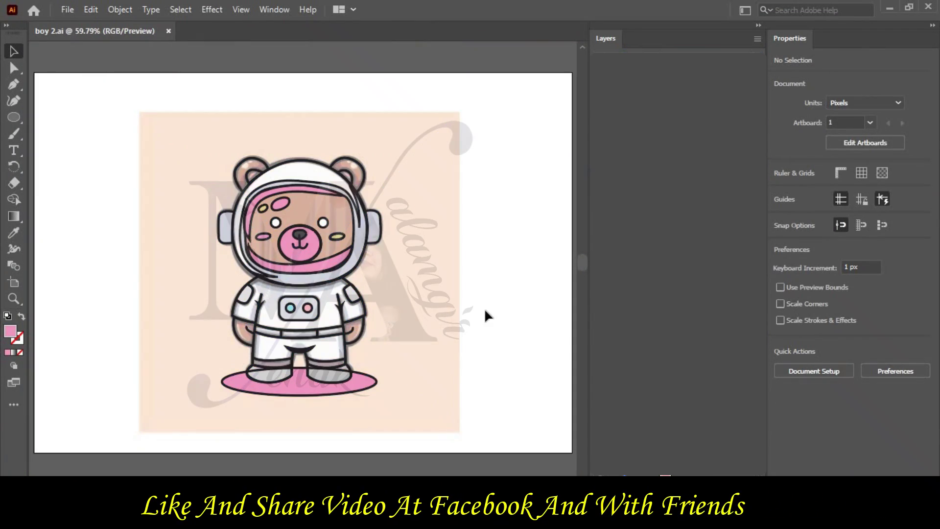
Remove the reference picture from view and fill both eyes with dark grey
left_click(484, 307)
key("Delete")
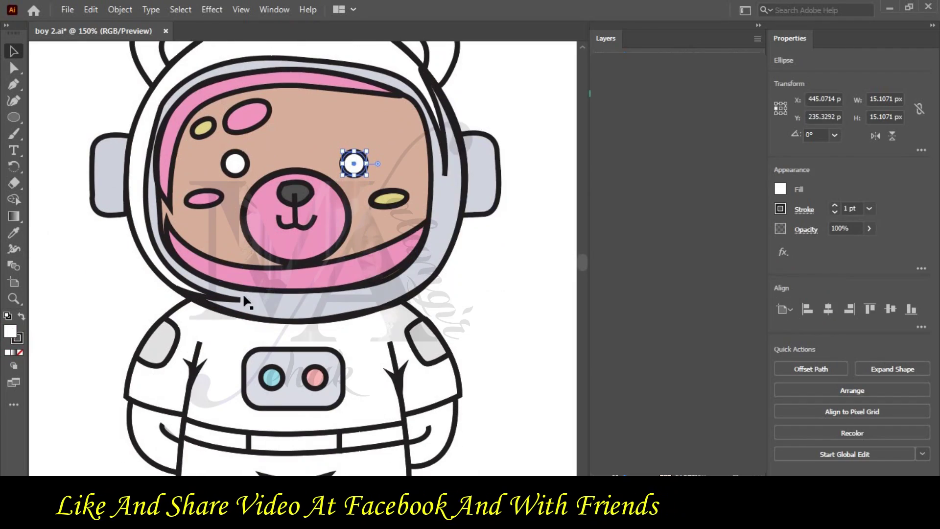
double_click(10, 331)
left_click(466, 140)
left_click(790, 68)
left_click(235, 164)
left_click(13, 233)
left_click(354, 163)
key("v")
key("ctrl+shift+a")
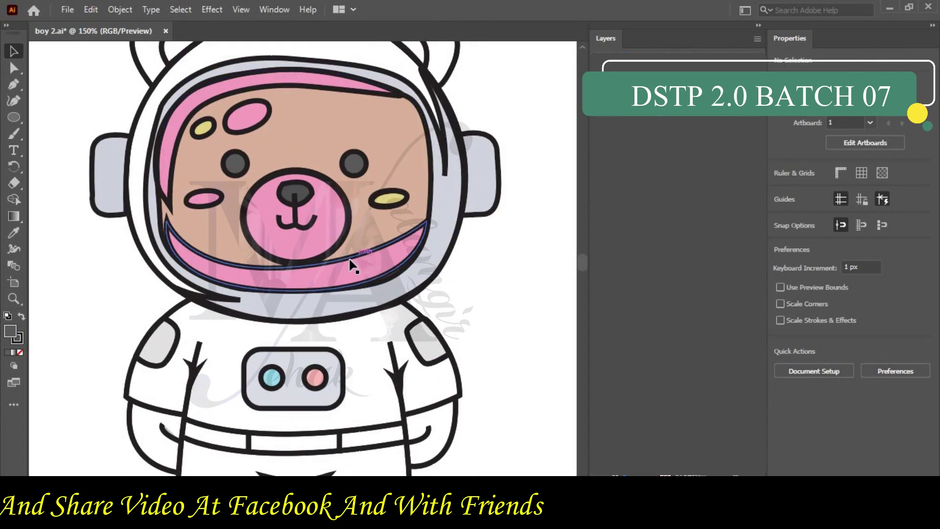
Fill the helmet shell with white behind the visor and its shading
left_click(350, 264)
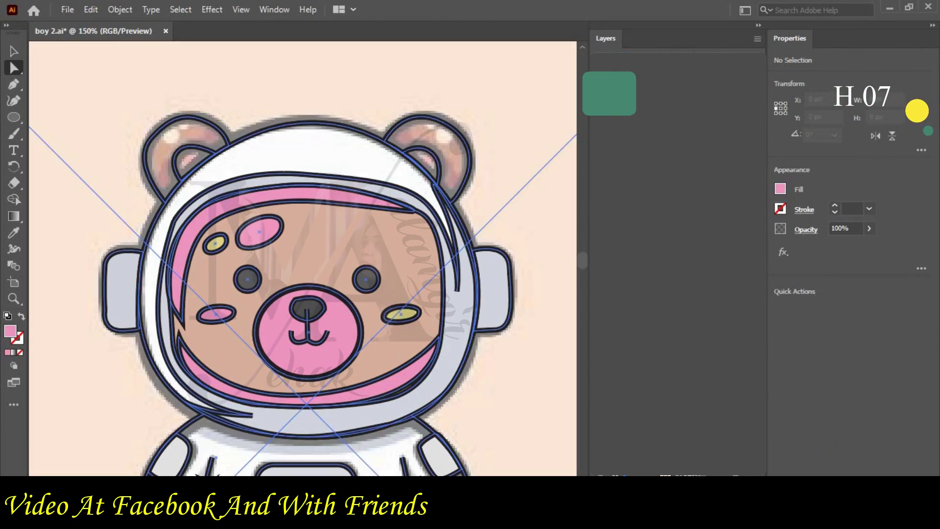
left_click(342, 274)
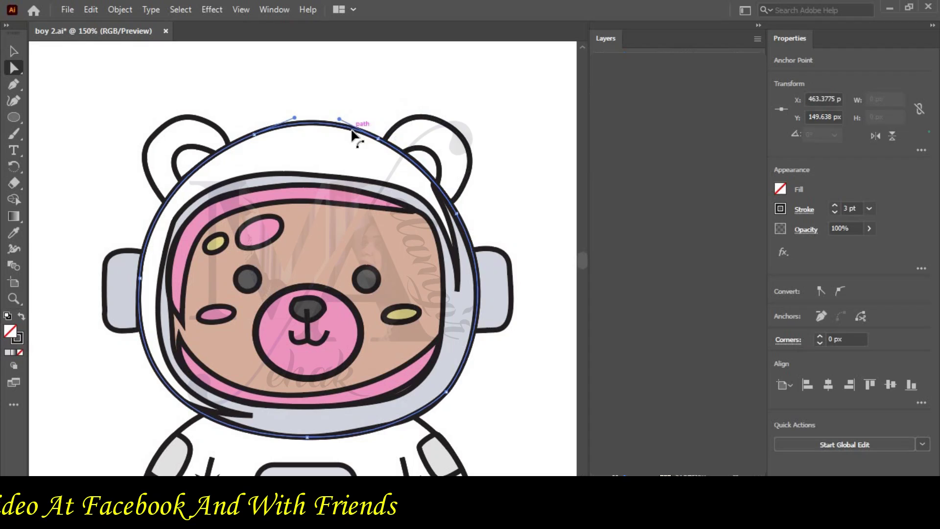
double_click(9, 331)
key("Return")
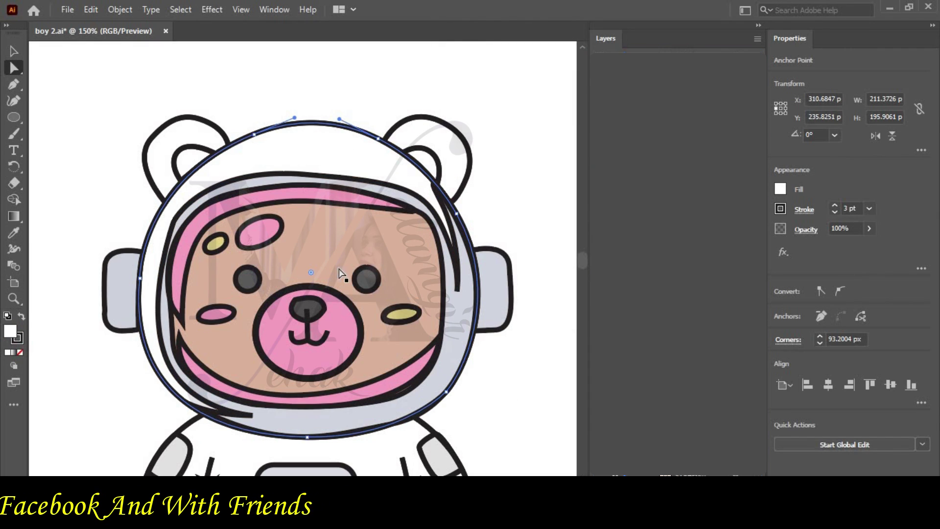
left_click(313, 149)
double_click(10, 332)
left_click(464, 73)
left_click(793, 71)
Fill the right ear with tan, the left ear with salmon pink, and the inner ears with white
double_click(10, 331)
left_click(677, 161)
key("Return")
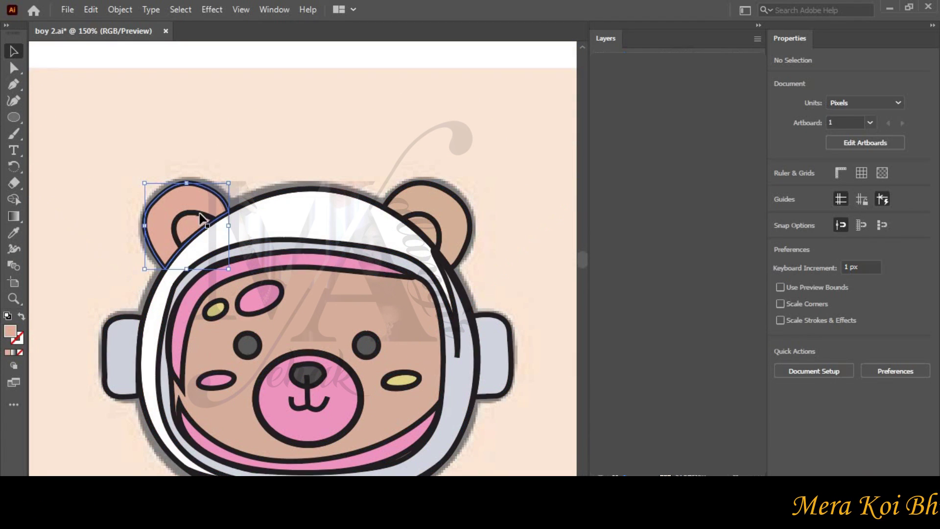
left_click(200, 221)
double_click(12, 331)
left_click(468, 237)
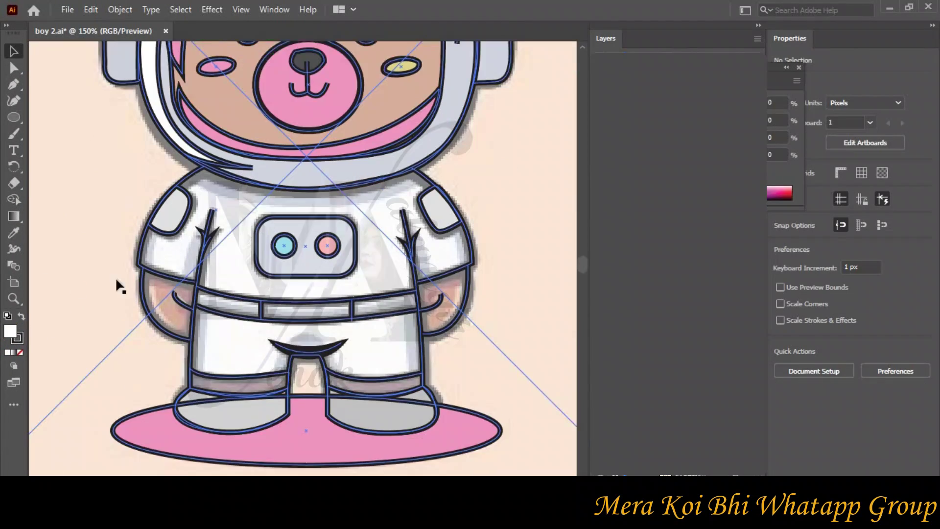
Connect the left hand's outline to the sleeve along the torso edge with the Pen tool
scroll(120, 286, "down", 1)
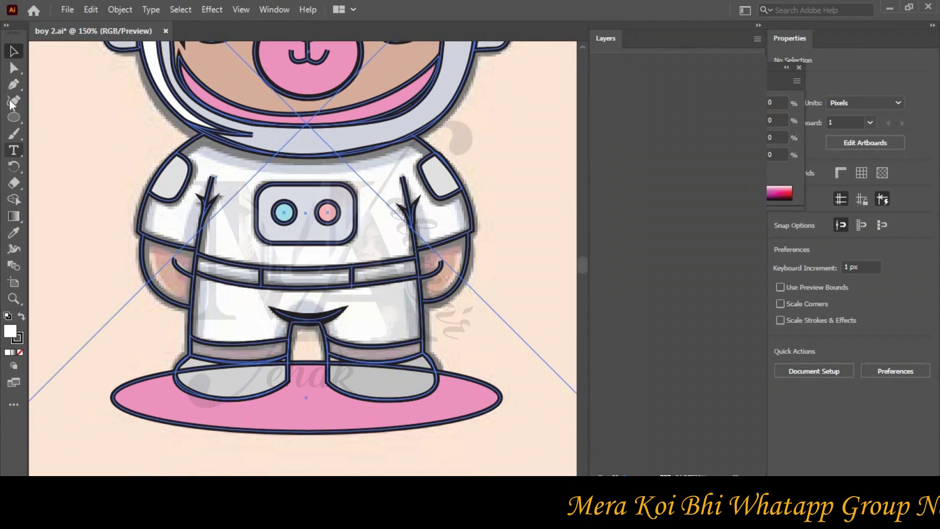
left_click(13, 84)
left_click(189, 306)
left_click(197, 249)
left_click(14, 51)
key("ctrl+plus")
key("ctrl+plus")
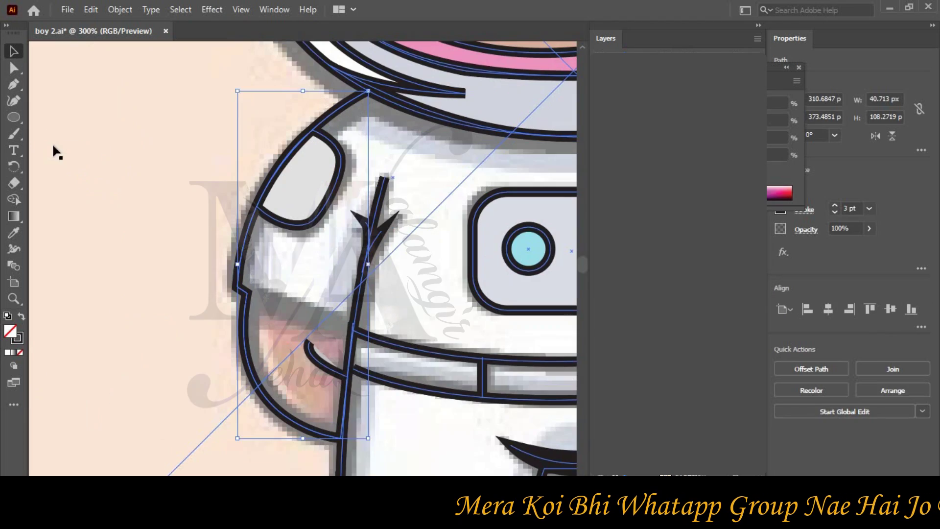
left_click(52, 142)
scroll(141, 292, "down", 1)
left_click(14, 67)
scroll(522, 311, "right", 13)
key("ctrl+a")
key("ctrl+shift+a")
key("ctrl+0")
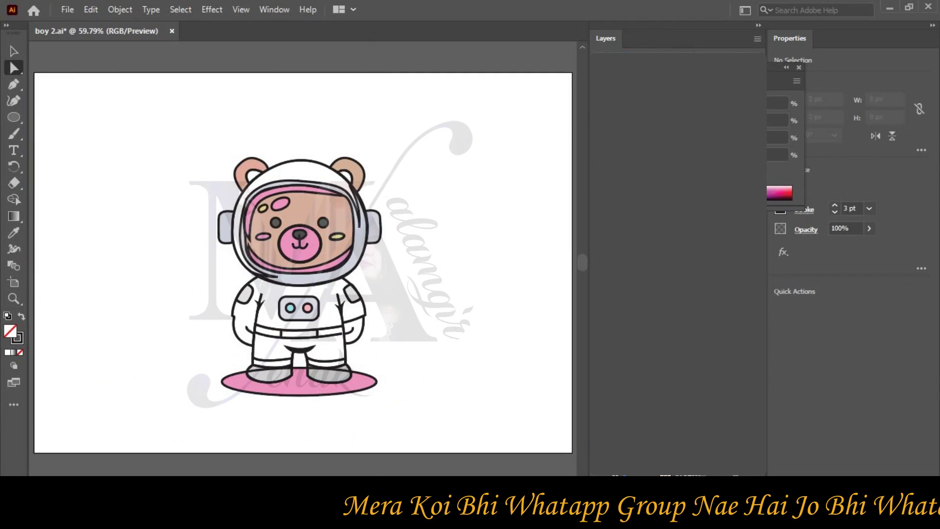
Redraw the left sleeve's cuff line from the arm's outer edge to the torso with the Pen tool
left_click(239, 337)
key("ctrl+plus")
key("ctrl+plus")
key("ctrl+plus")
key("ctrl+plus")
key("ctrl+plus")
key("ctrl+plus")
key("p")
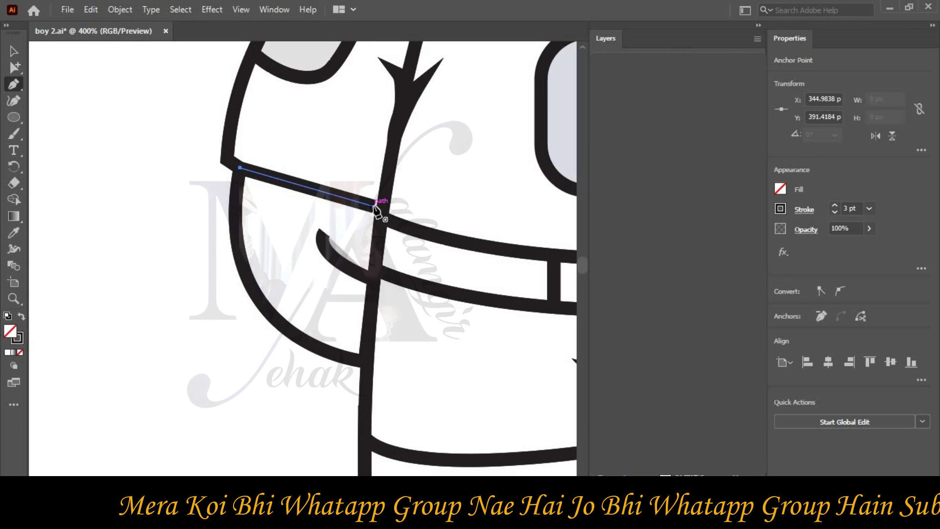
left_click_drag(373, 207, 381, 209)
left_click(180, 277)
Try to join the right sleeve and hand outlines, and extend the belt's lower line to the torso's right edge
scroll(181, 277, "right", 10)
left_click(409, 235)
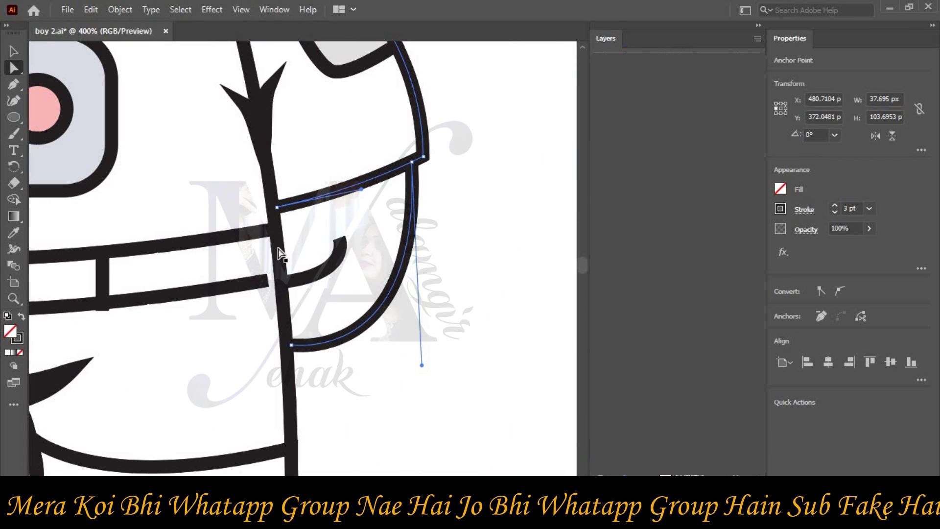
key("ctrl+j")
left_click(581, 272)
left_click(413, 221)
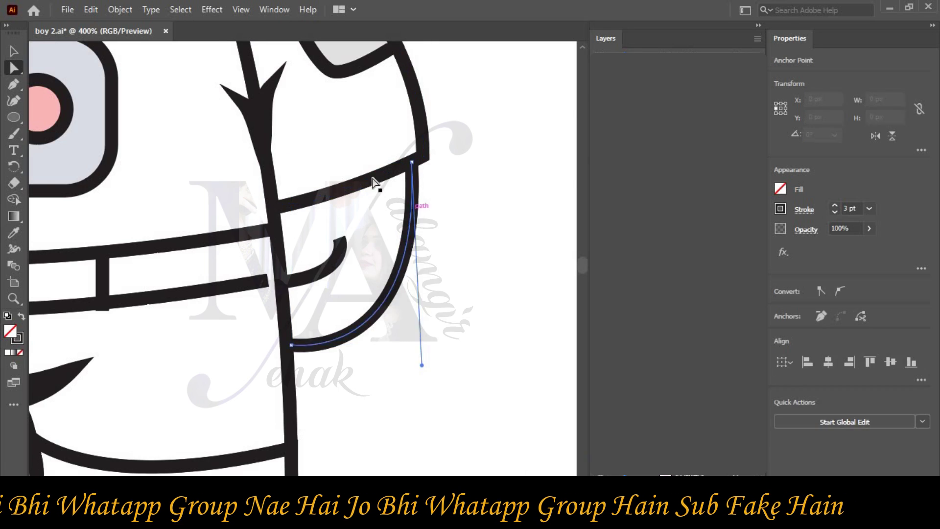
scroll(373, 183, "left", 4)
left_click_drag(435, 282, 446, 285)
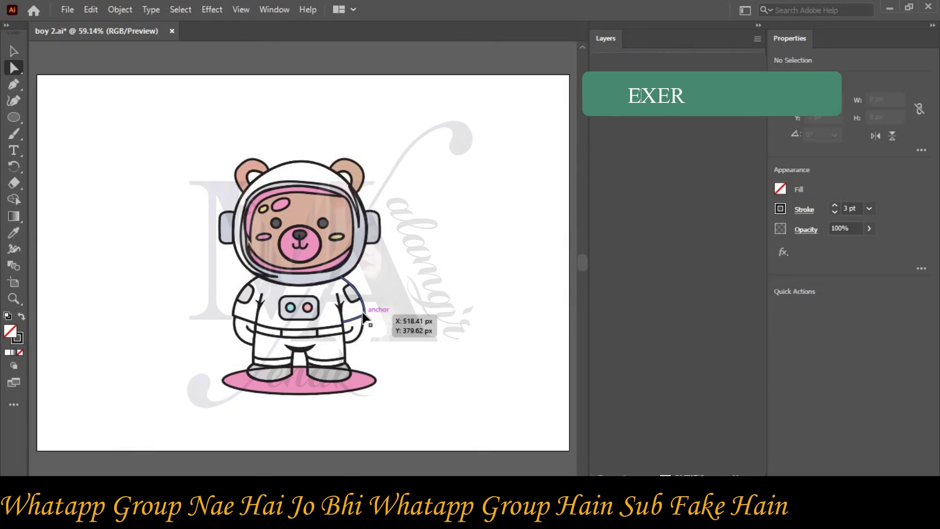
Fill the cuff bands of both trouser legs with light peach
scroll(392, 343, "up", 3)
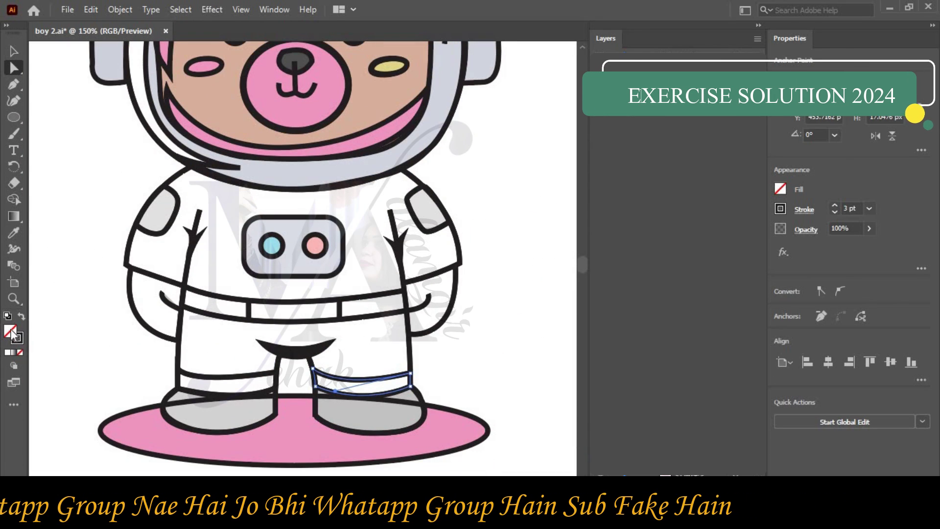
double_click(11, 333)
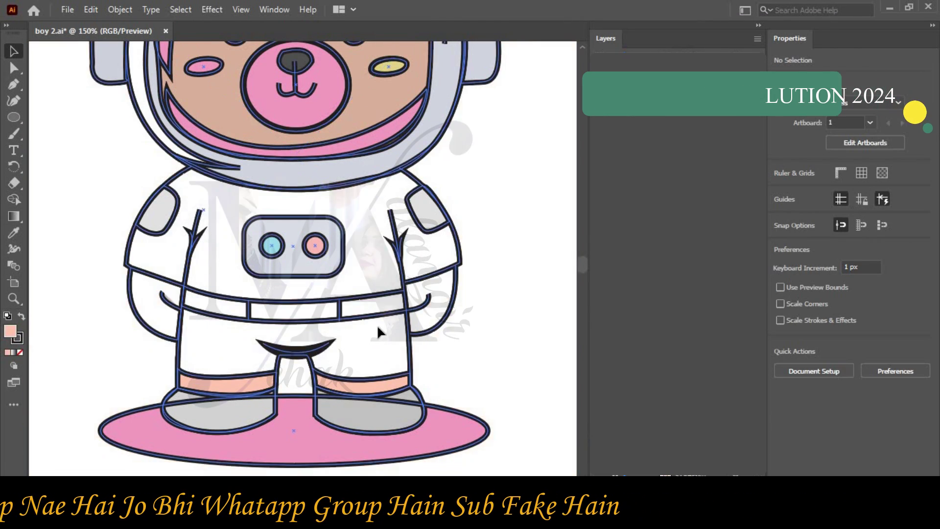
Select the helmet shell and set its fill colour in the Color Picker
scroll(384, 321, "up", 6)
left_click(110, 274)
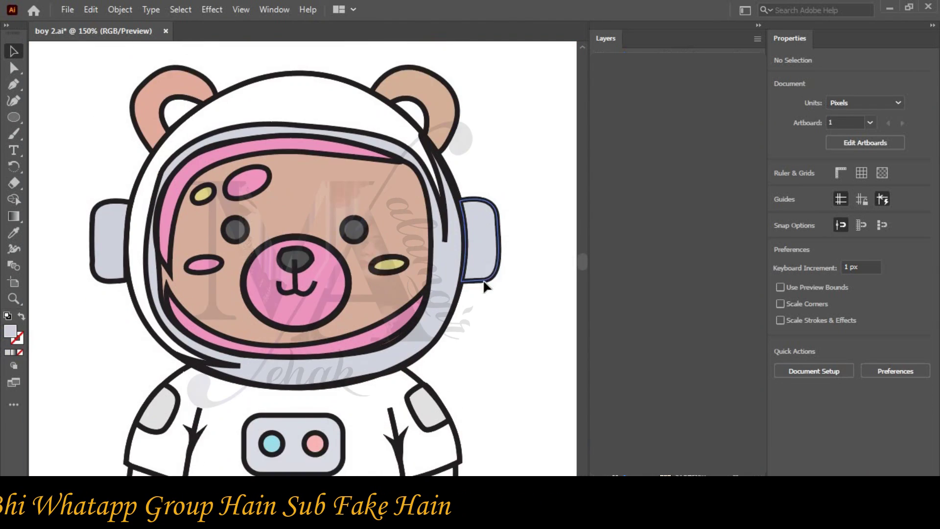
scroll(293, 245, "down", 1)
left_click(315, 126)
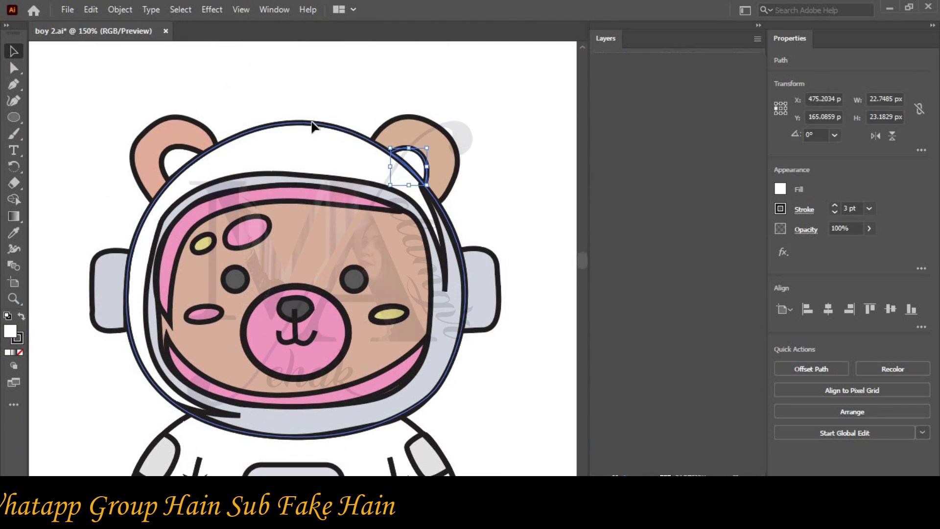
double_click(10, 330)
key("Return")
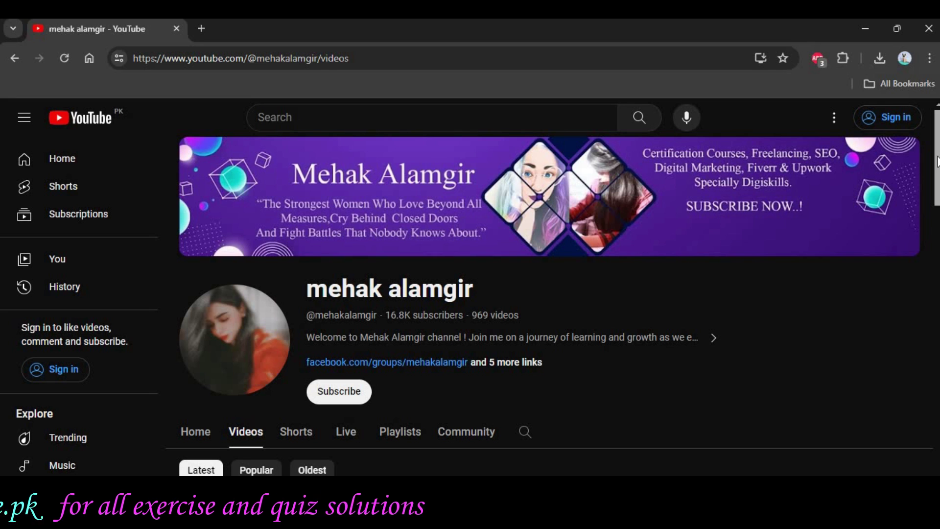
scroll(937, 162, "down", 1)
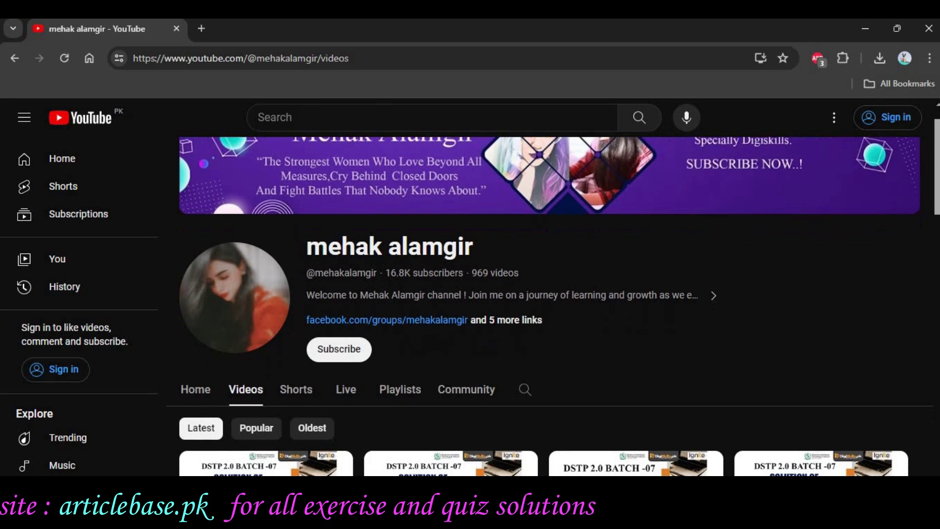
scroll(552, 321, "down", 1)
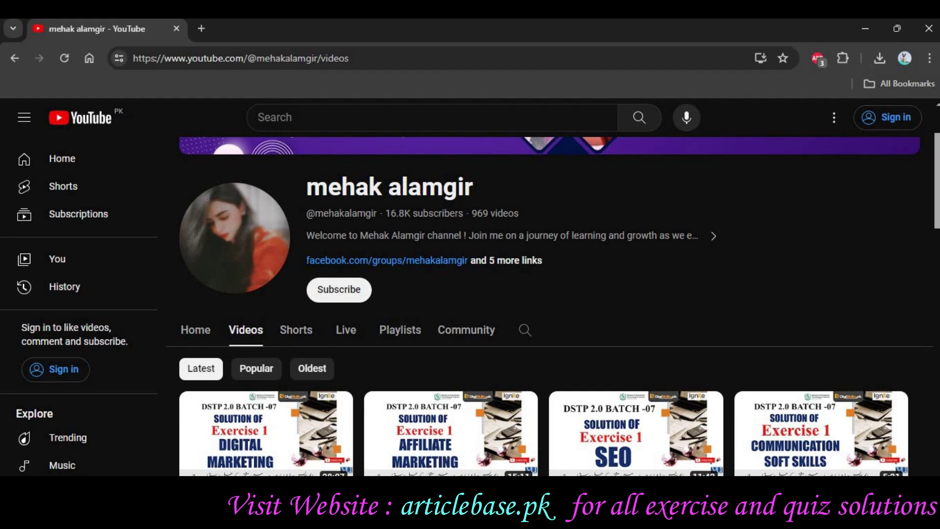
scroll(559, 303, "down", 2)
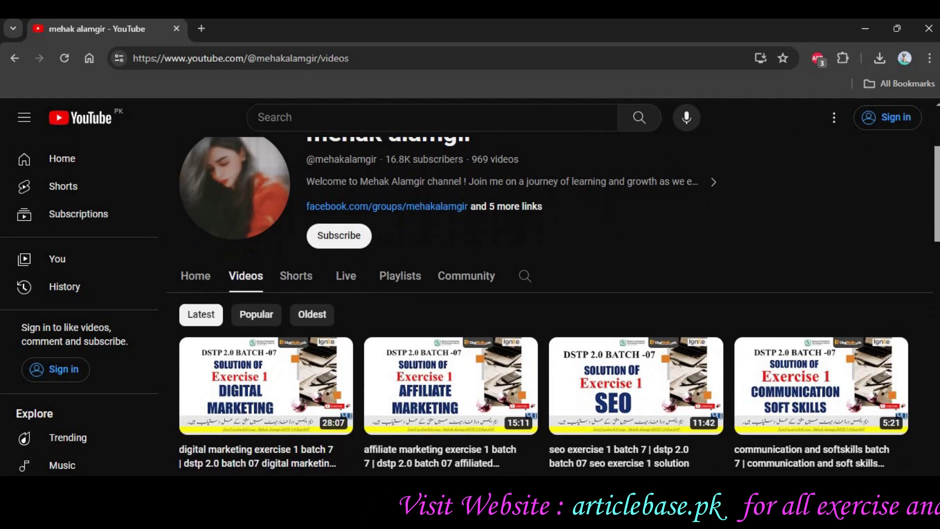
scroll(559, 304, "down", 2)
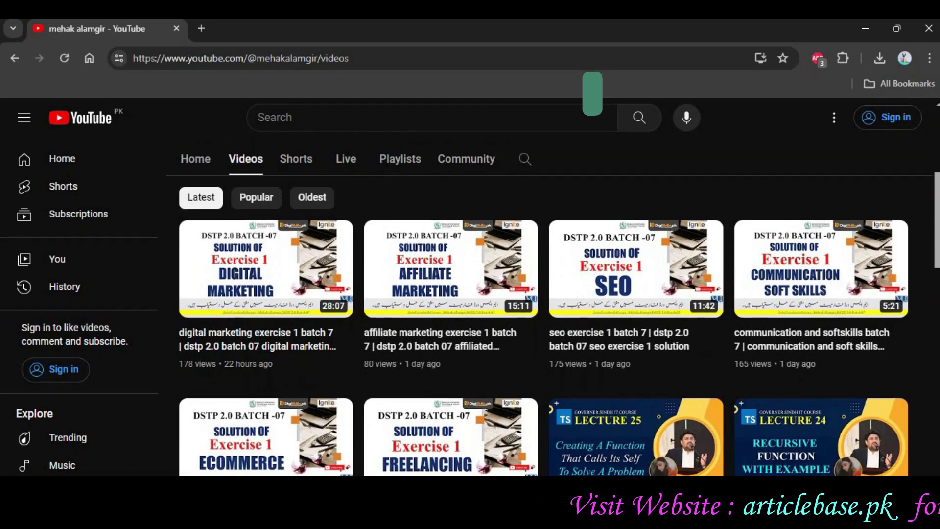